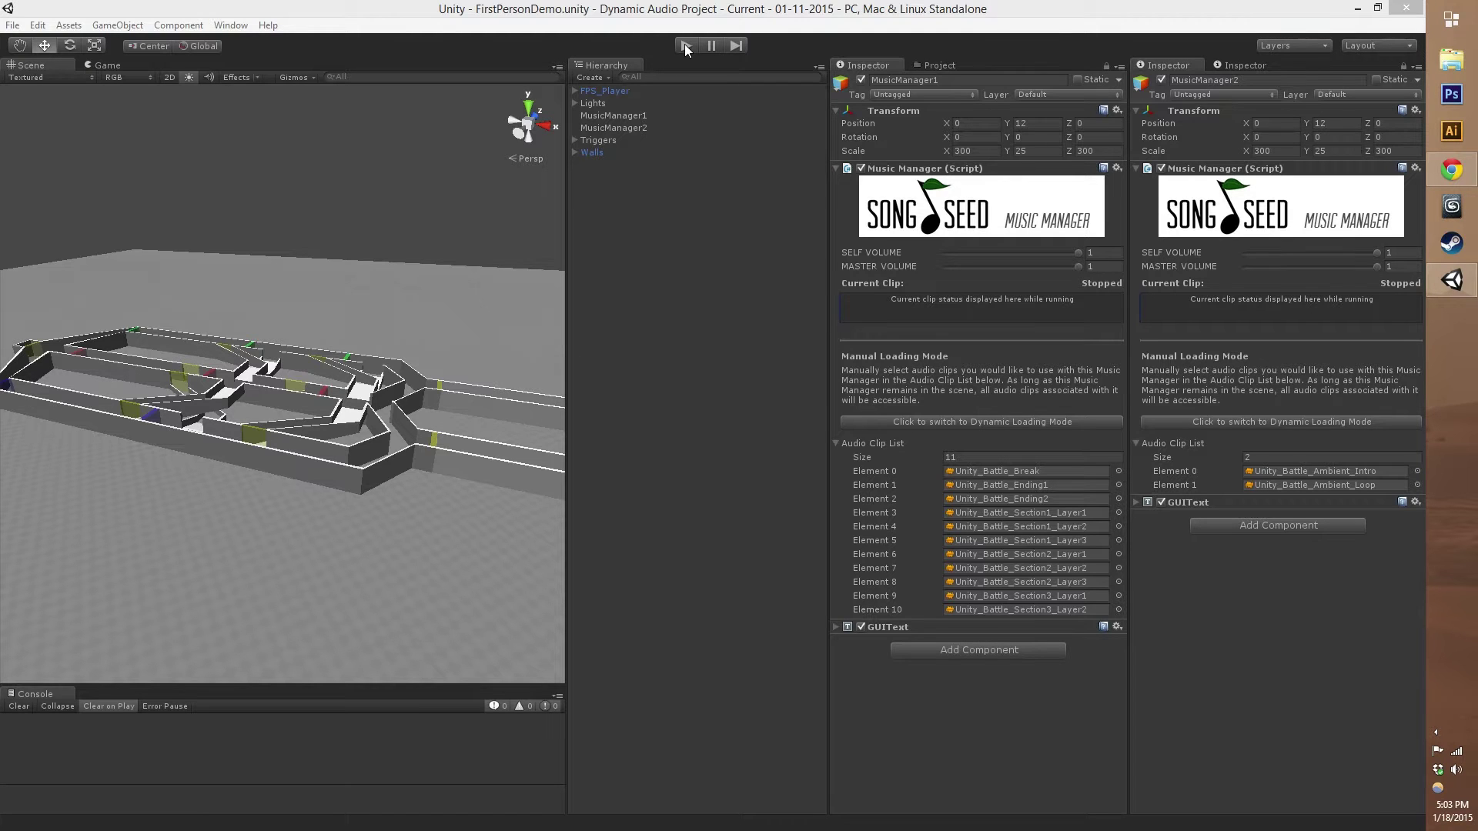
# Step: Orbit the Scene view camera to see the maze from another side
pyautogui.moveTo(374, 393)
pyautogui.keyDown('alt'); pyautogui.mouseDown()
pyautogui.moveTo(331, 381)
pyautogui.moveTo(380, 394)
pyautogui.mouseUp(); pyautogui.keyUp('alt')
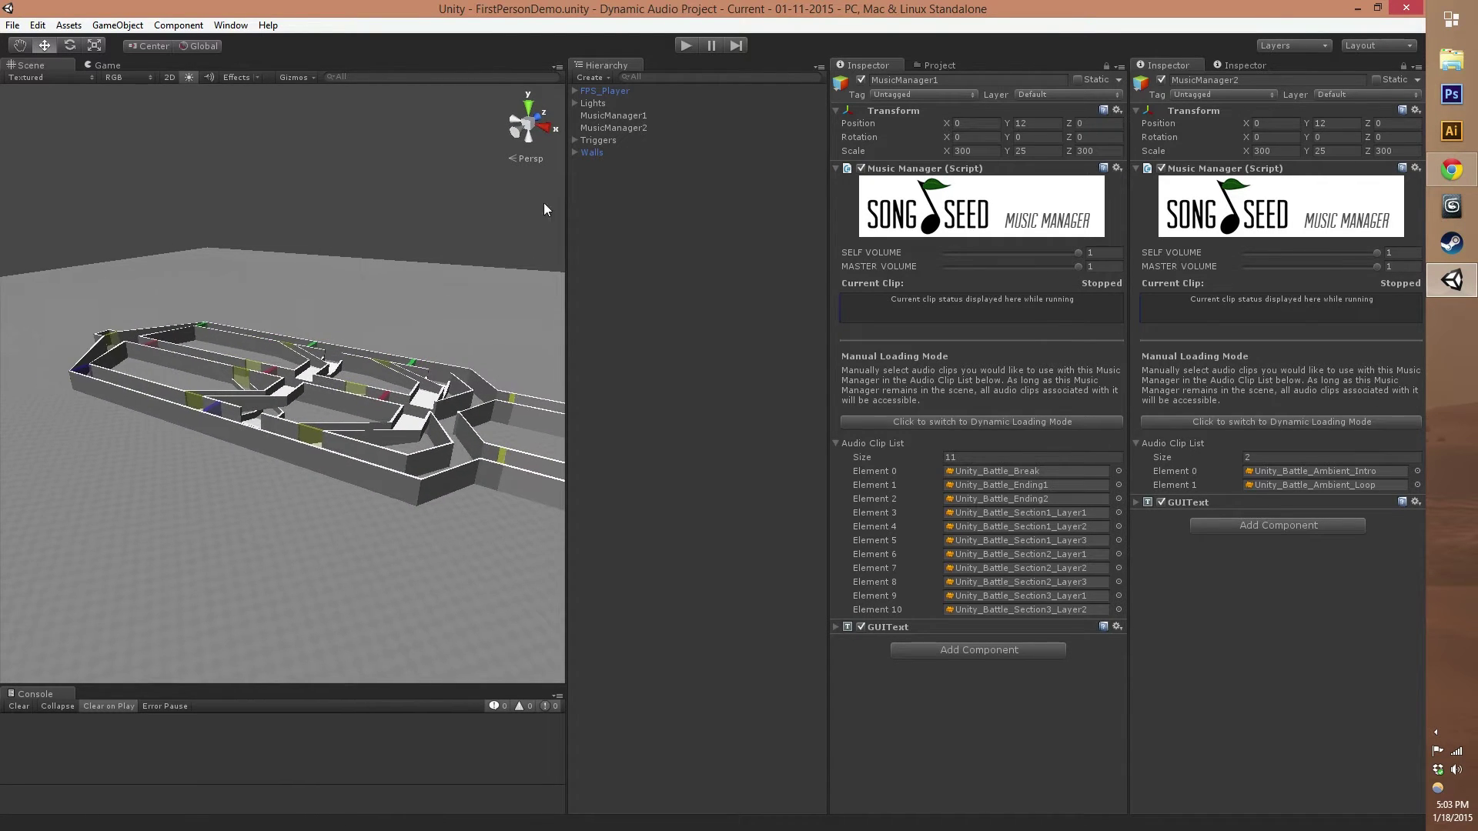
# Step: Enter play mode and walk the FPS player forward into the next corridor
pyautogui.click(685, 46)
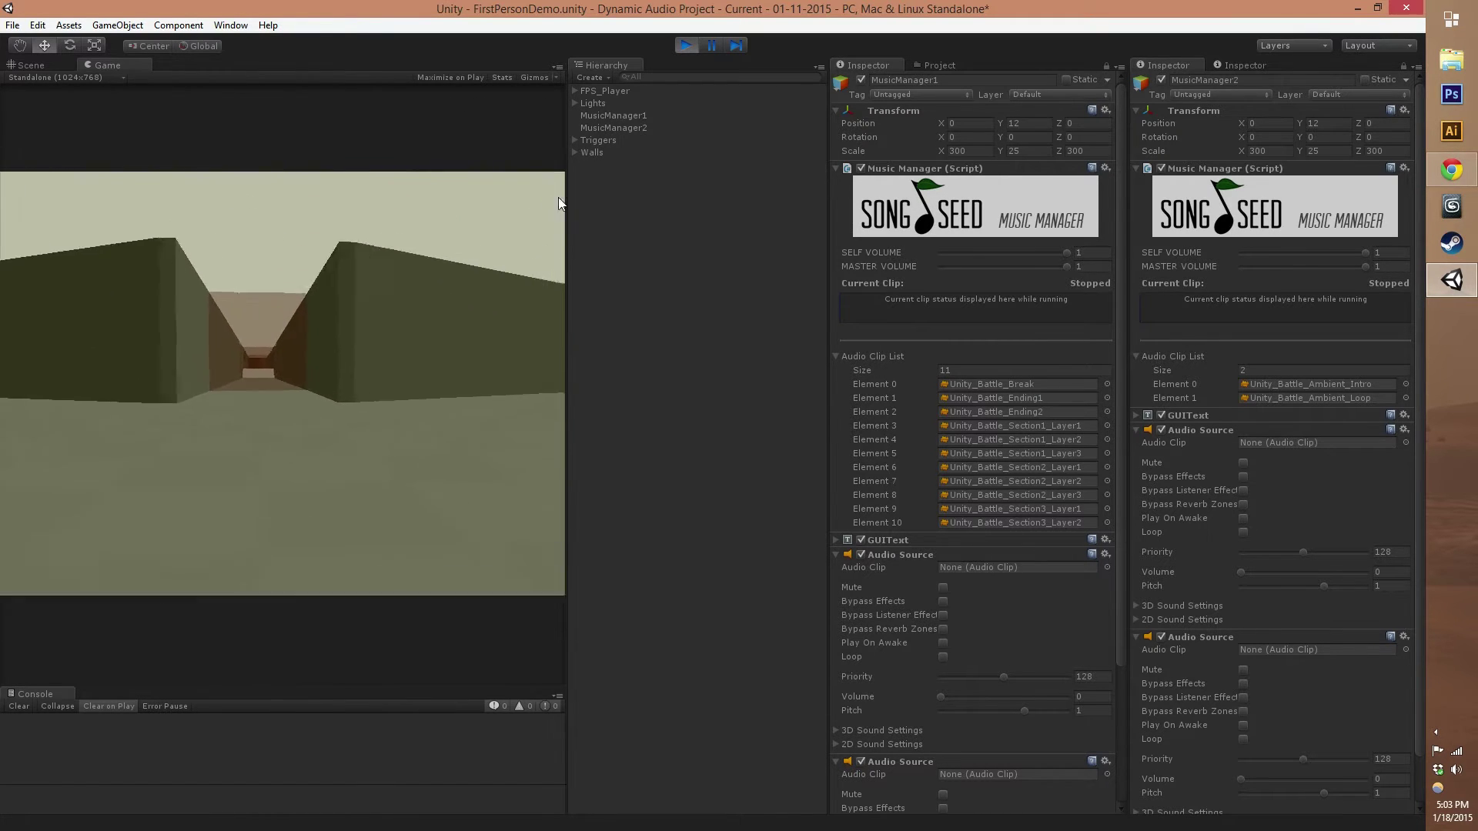
pyautogui.press('w')
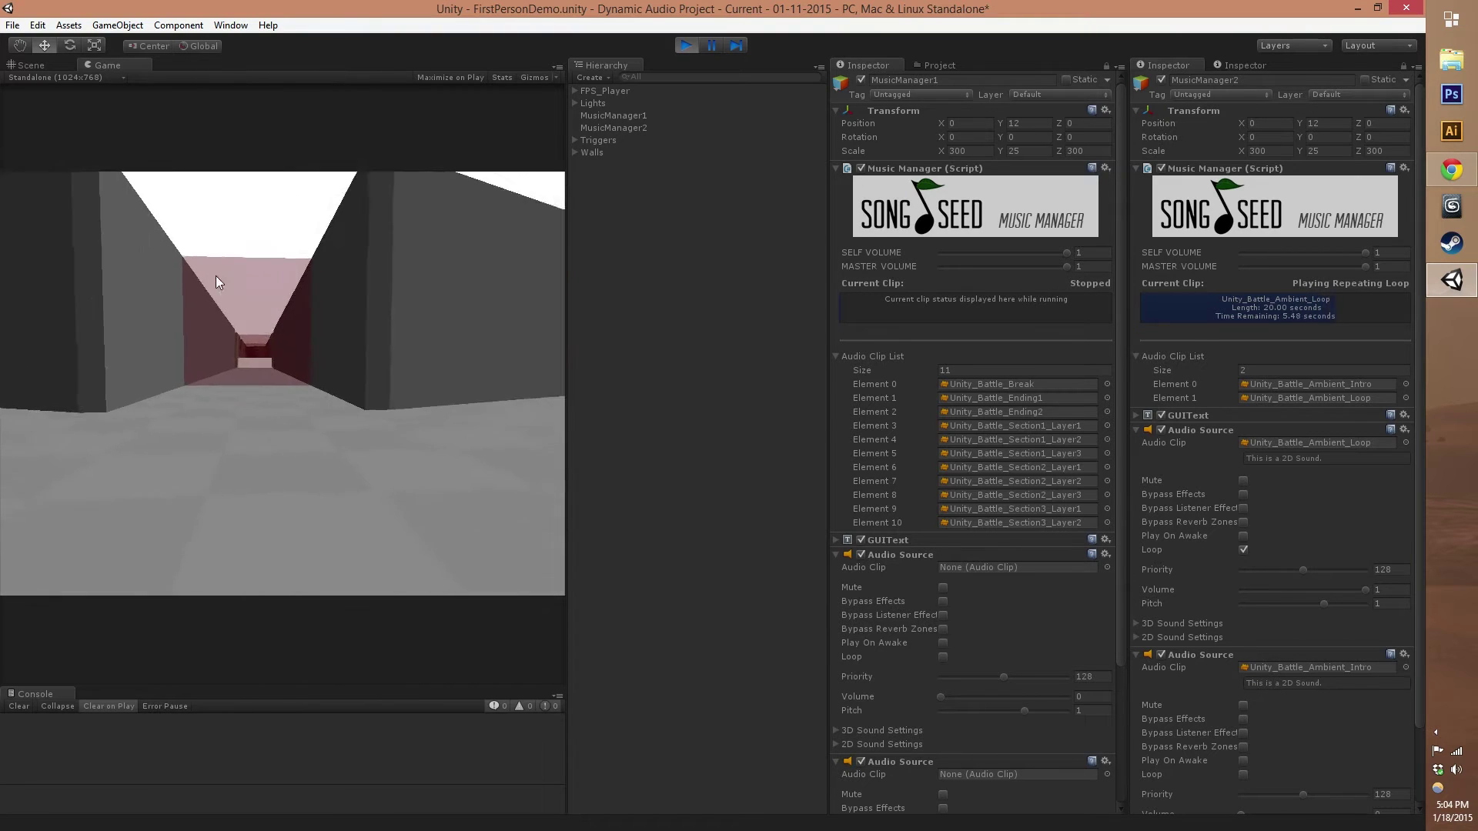
# Step: Keep walking the player into the bright corridor opening that triggers the bridge
pyautogui.press('w')
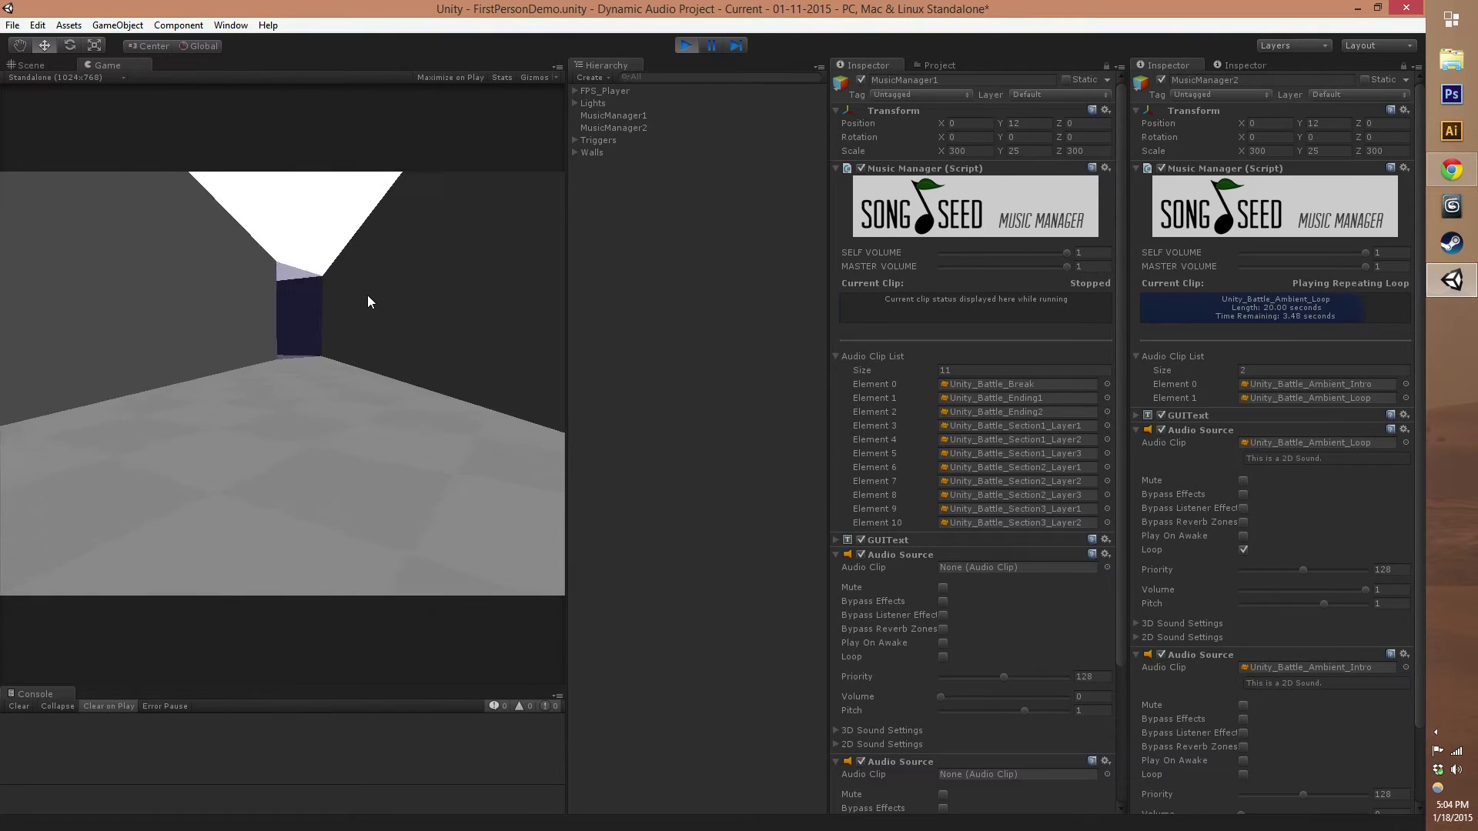
pyautogui.press('w')
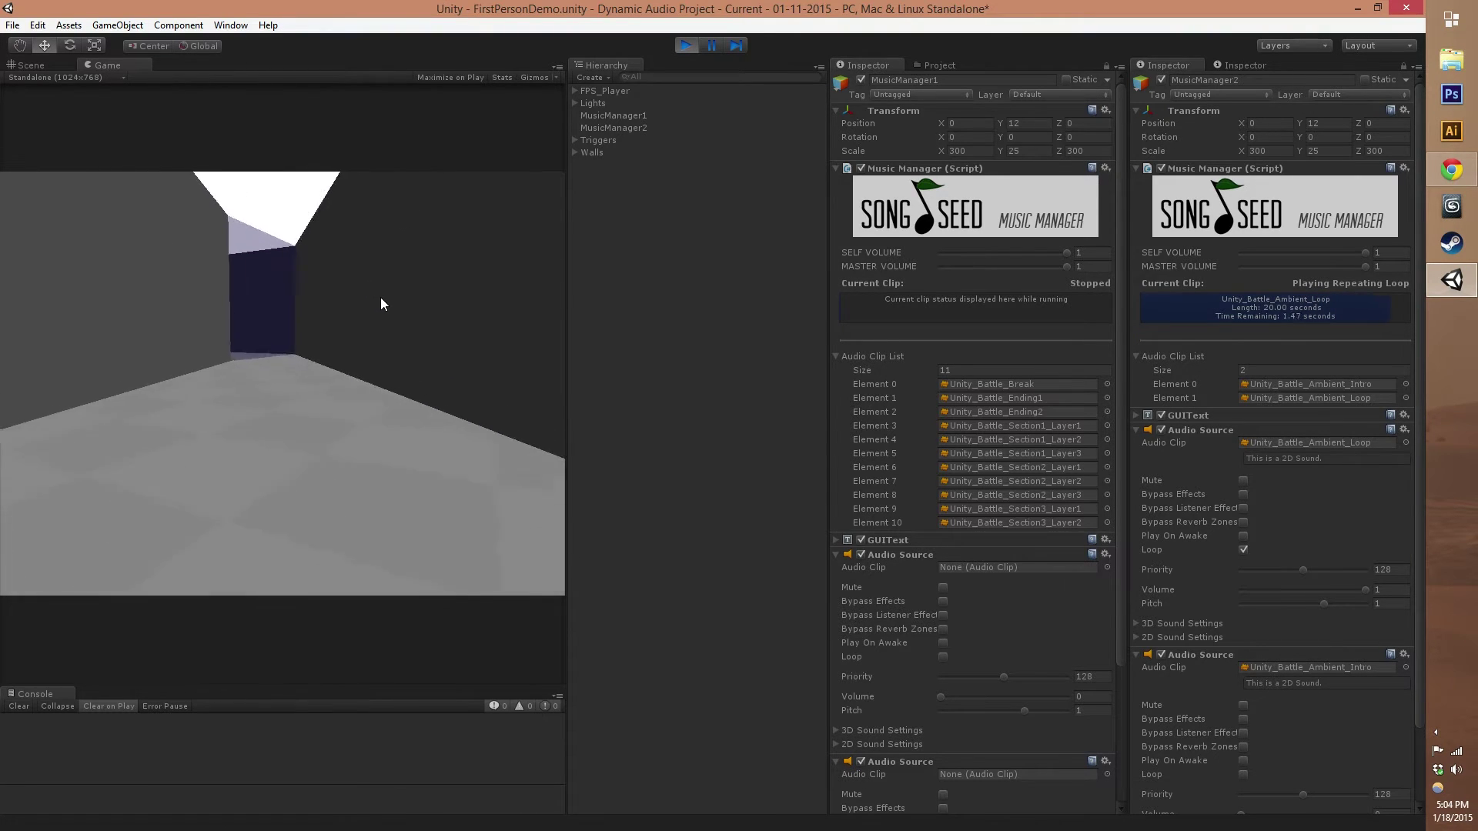
pyautogui.press('w')
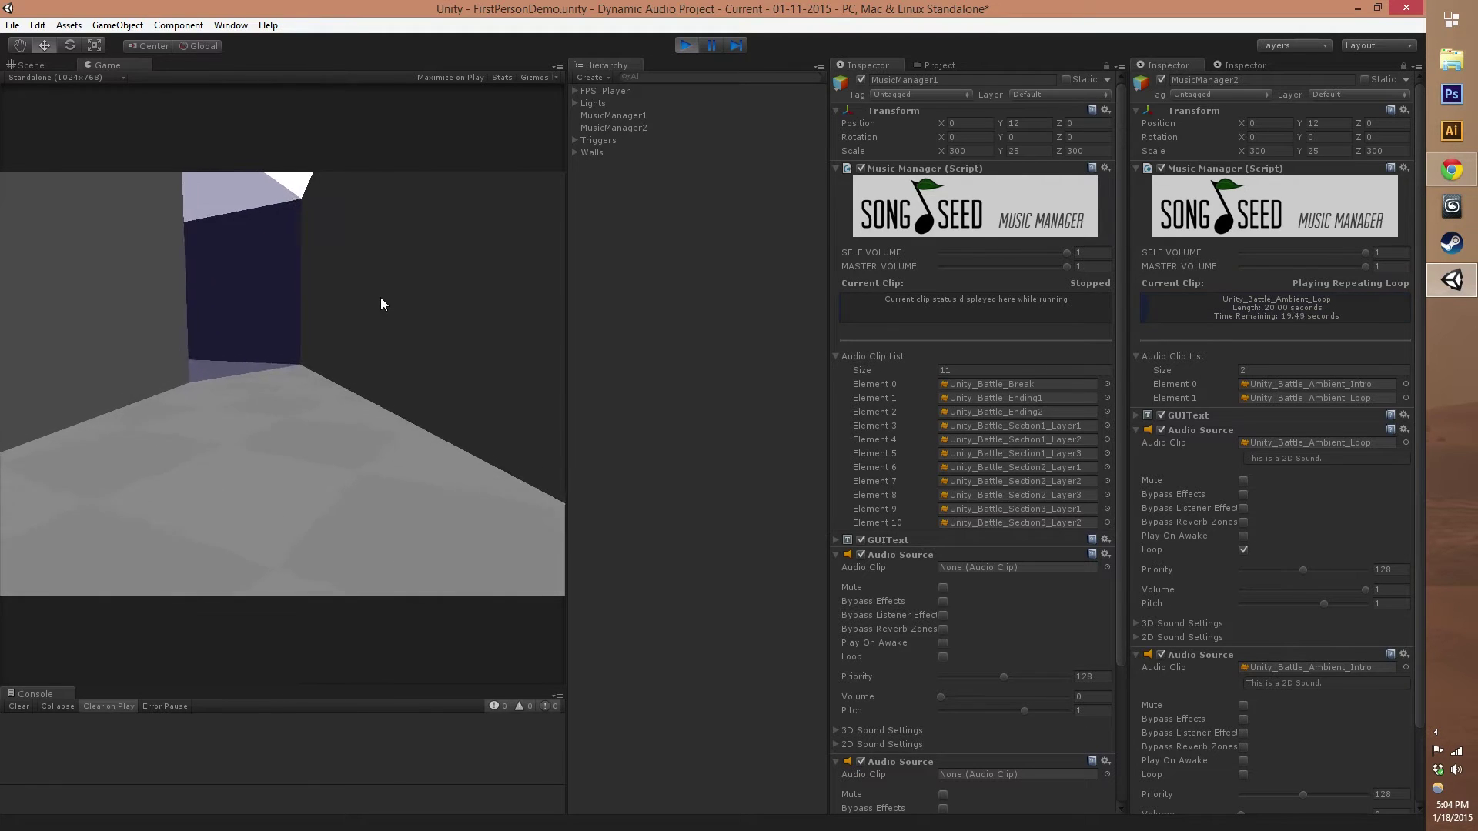
pyautogui.press('w')
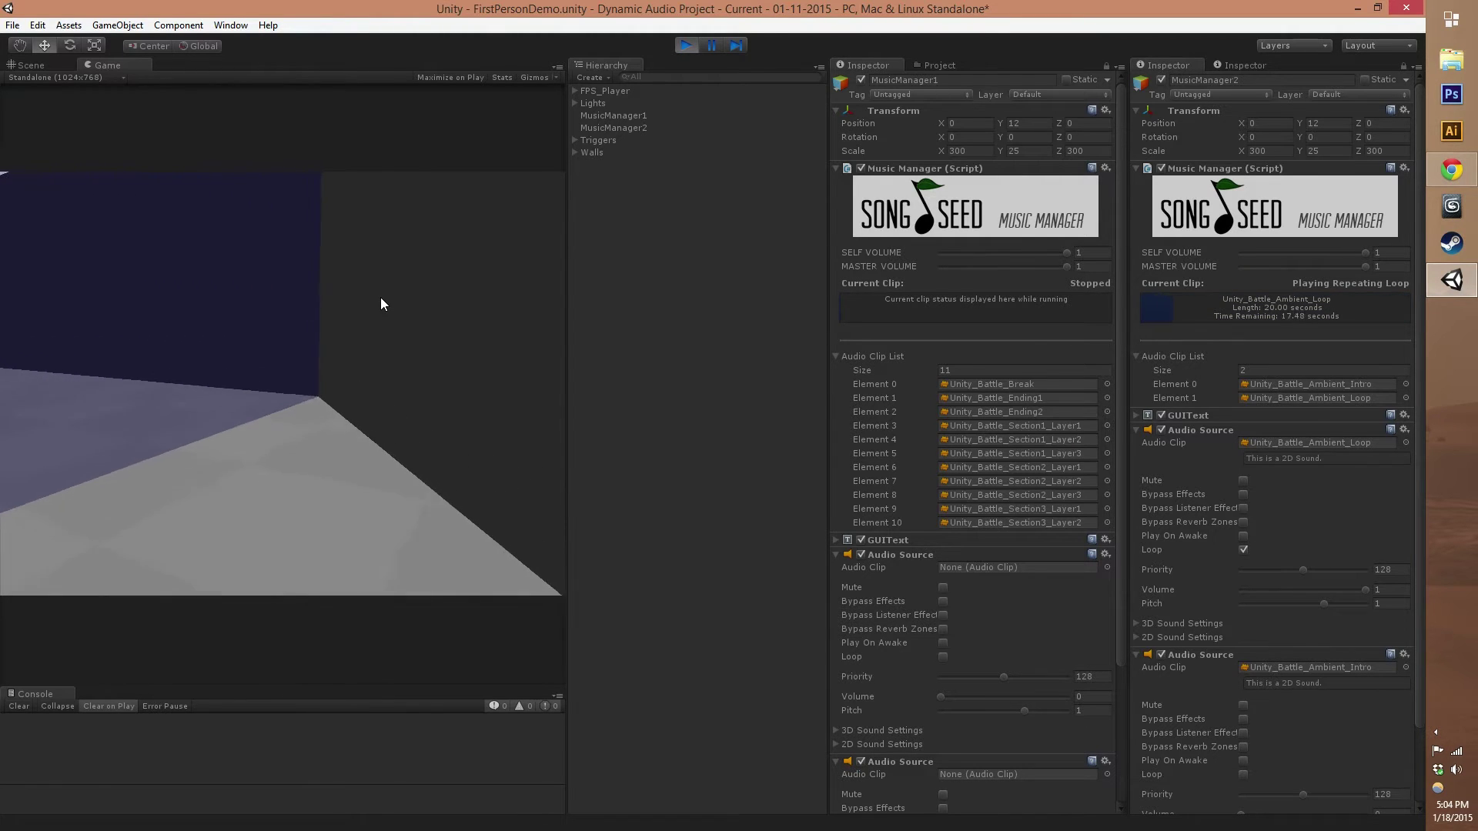
pyautogui.press('w')
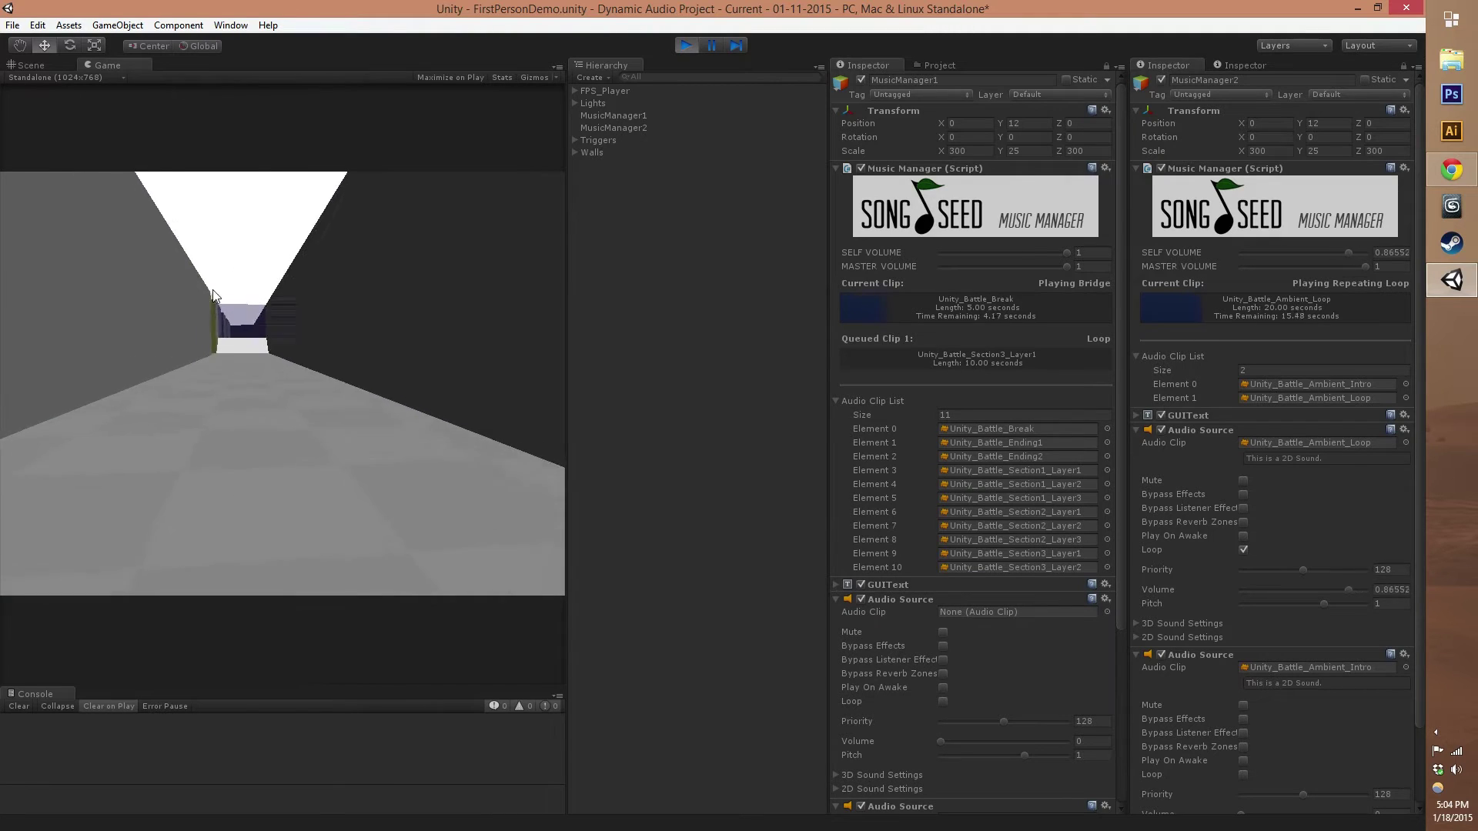
pyautogui.press('w')
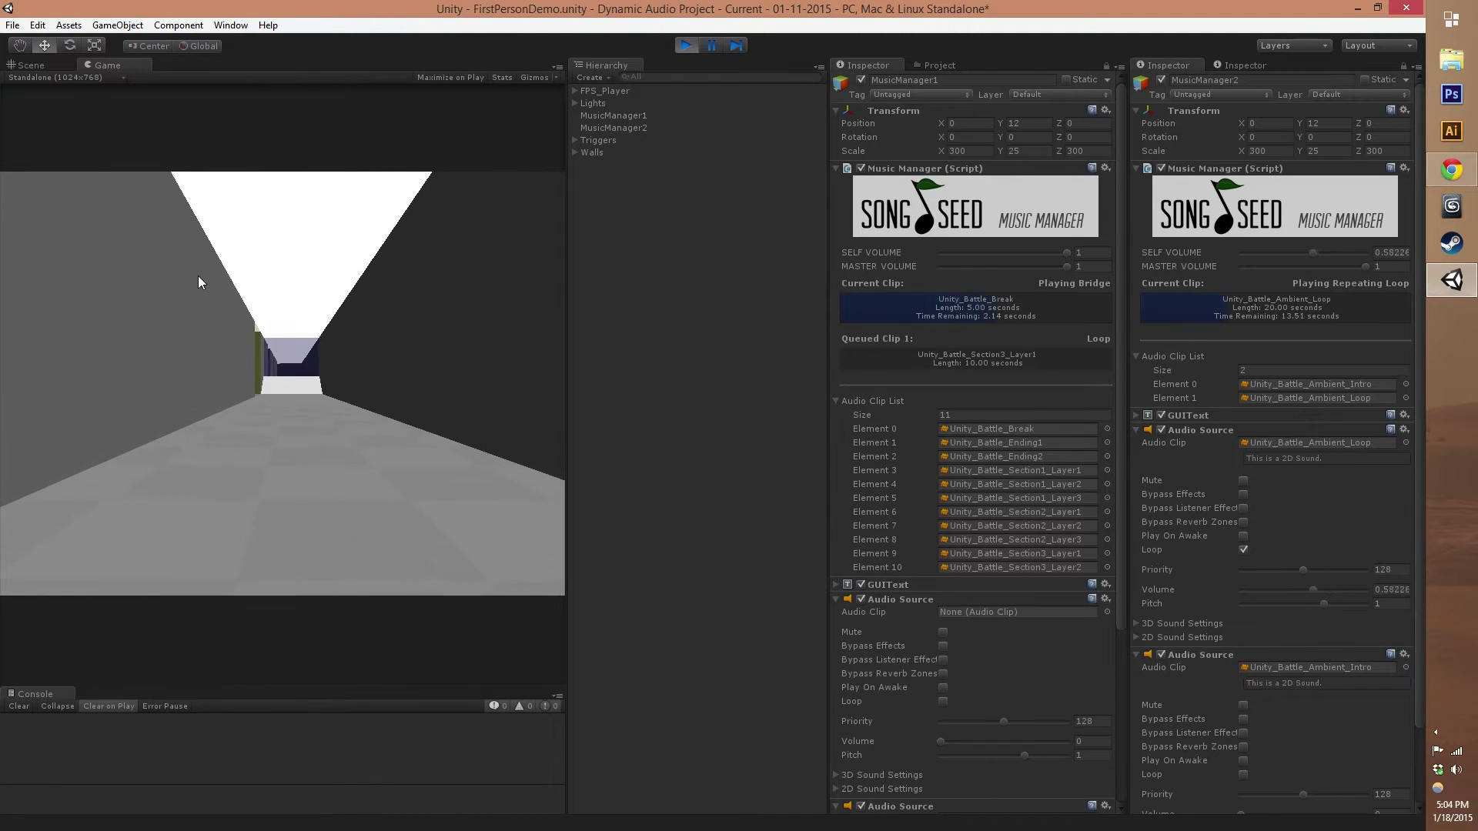
pyautogui.press('w')
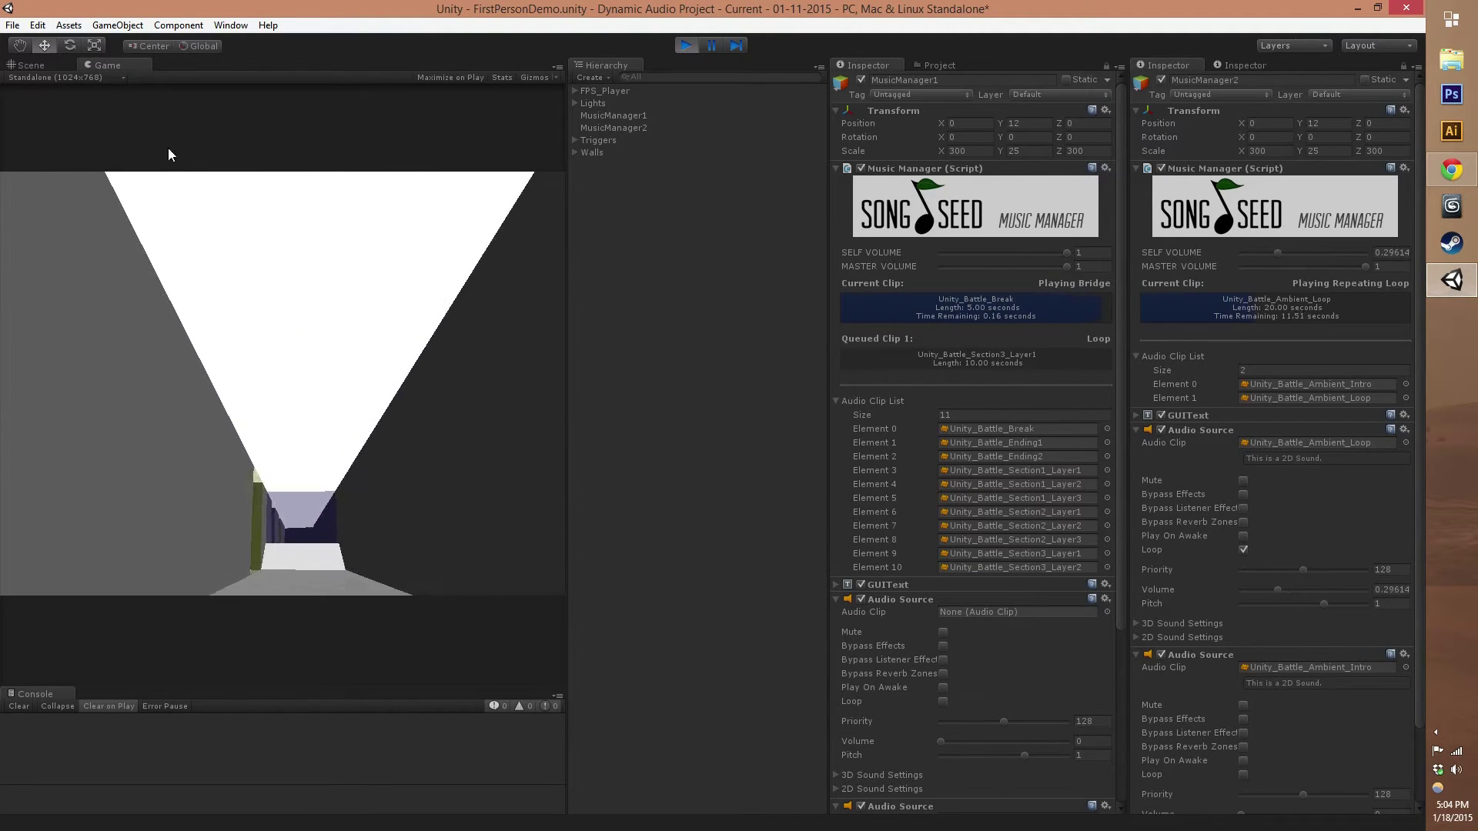
# Step: Set the project's Audio Volume to 0.5 and bring MusicManager2's Inspector back
pyautogui.click(40, 25)
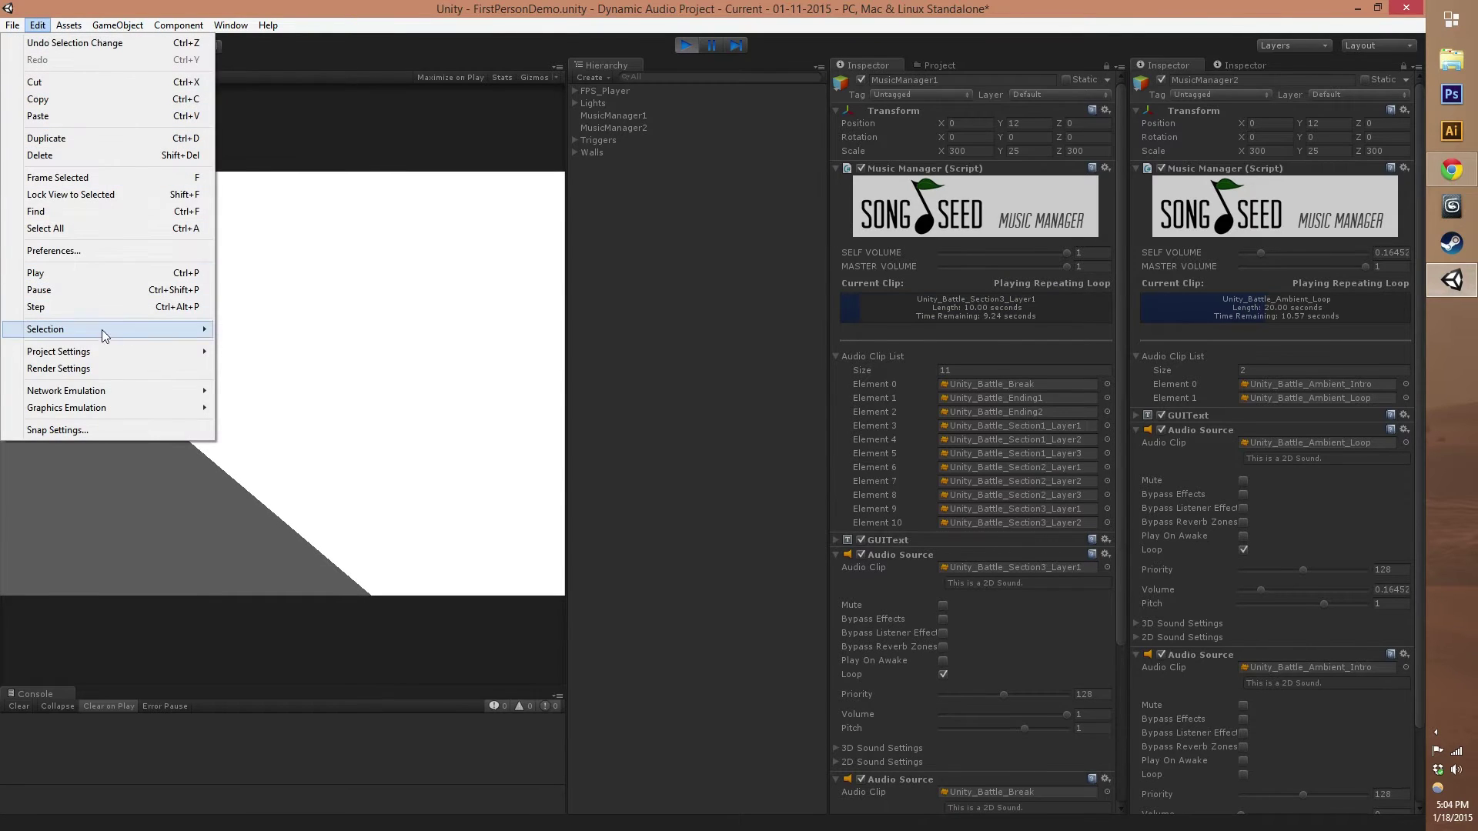
pyautogui.moveTo(115, 355)
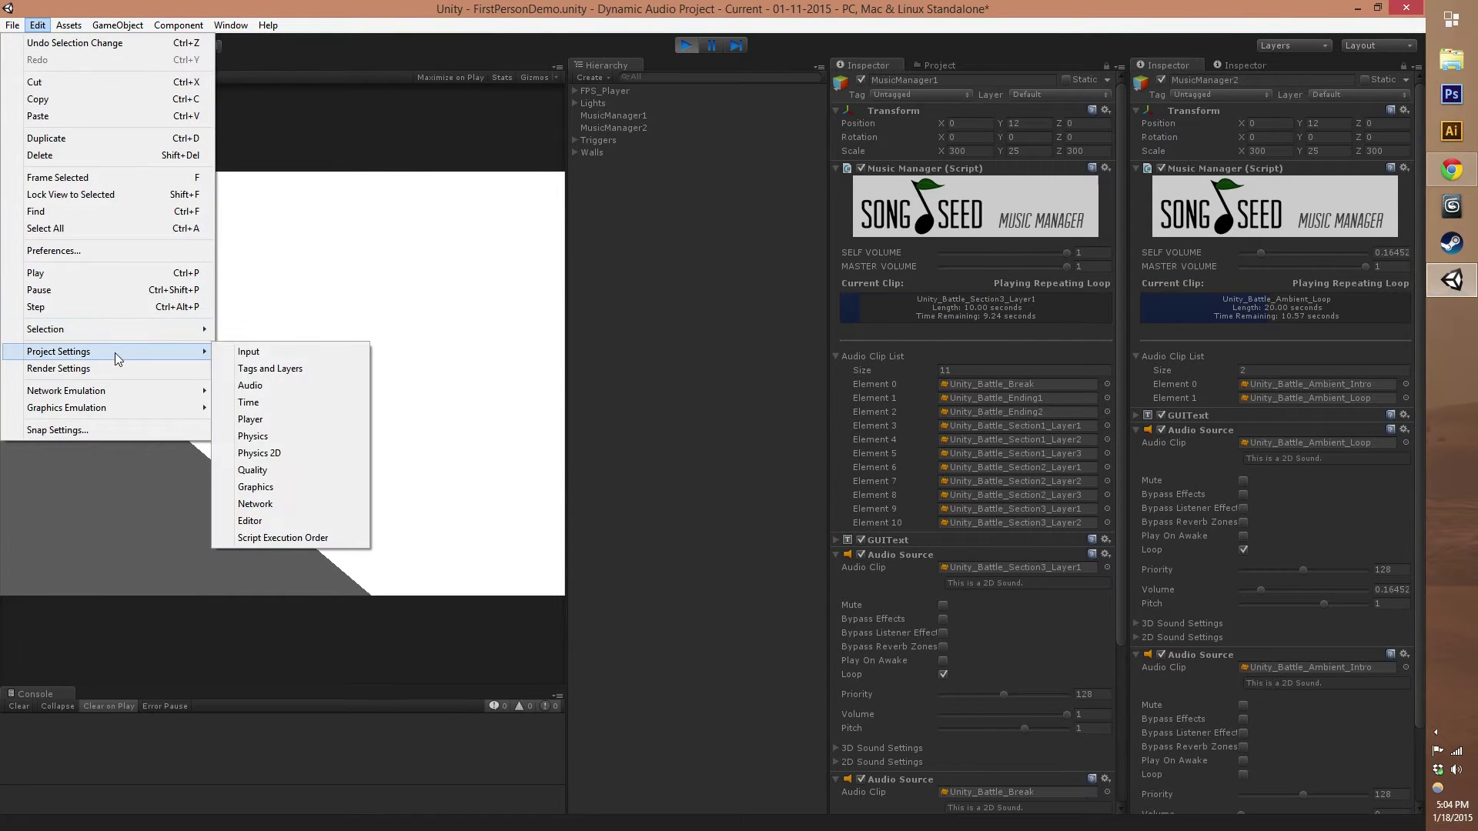
pyautogui.click(265, 385)
pyautogui.click(1289, 115)
pyautogui.write('0.5')
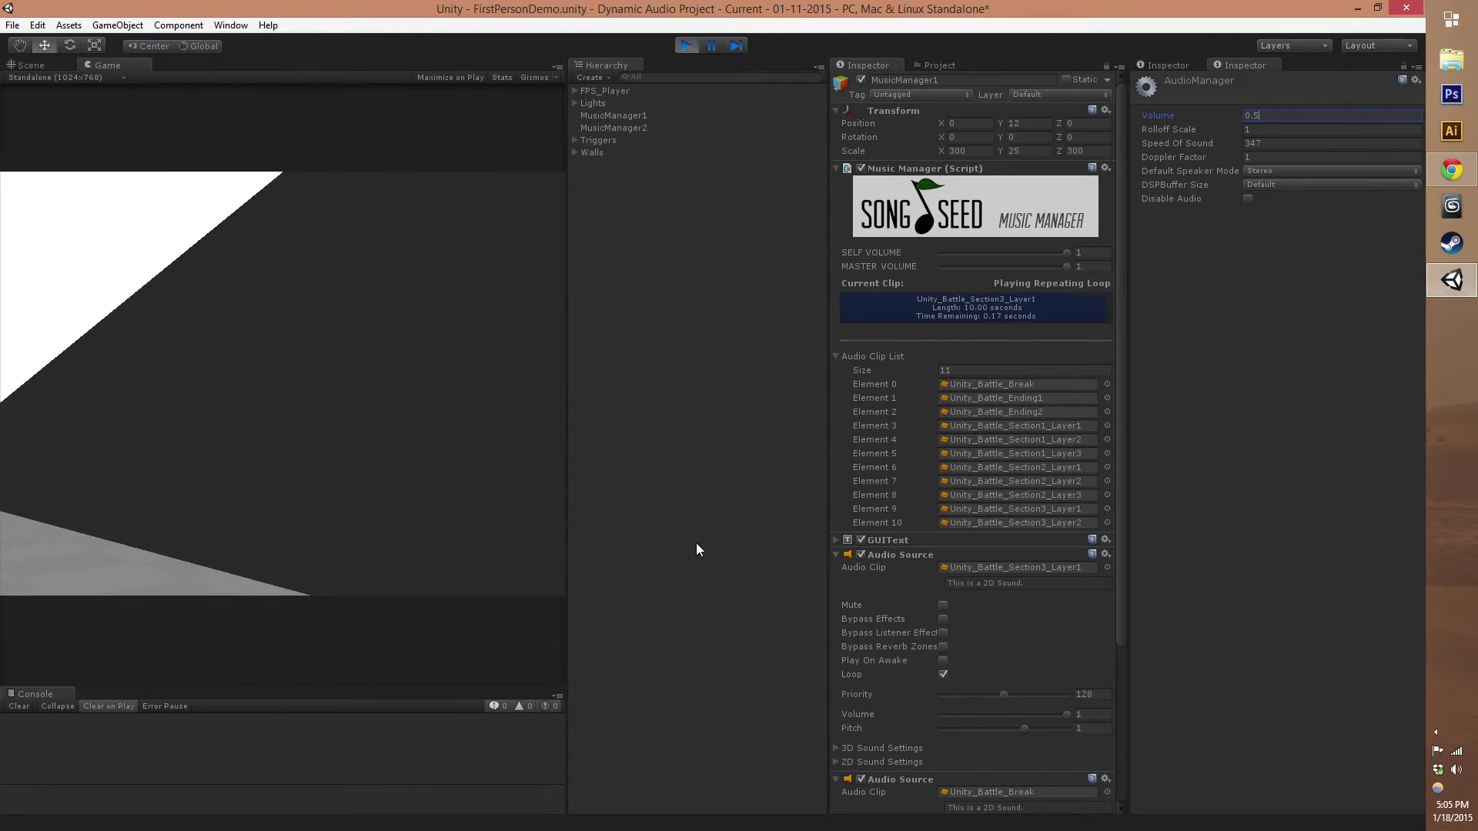
pyautogui.click(1189, 63)
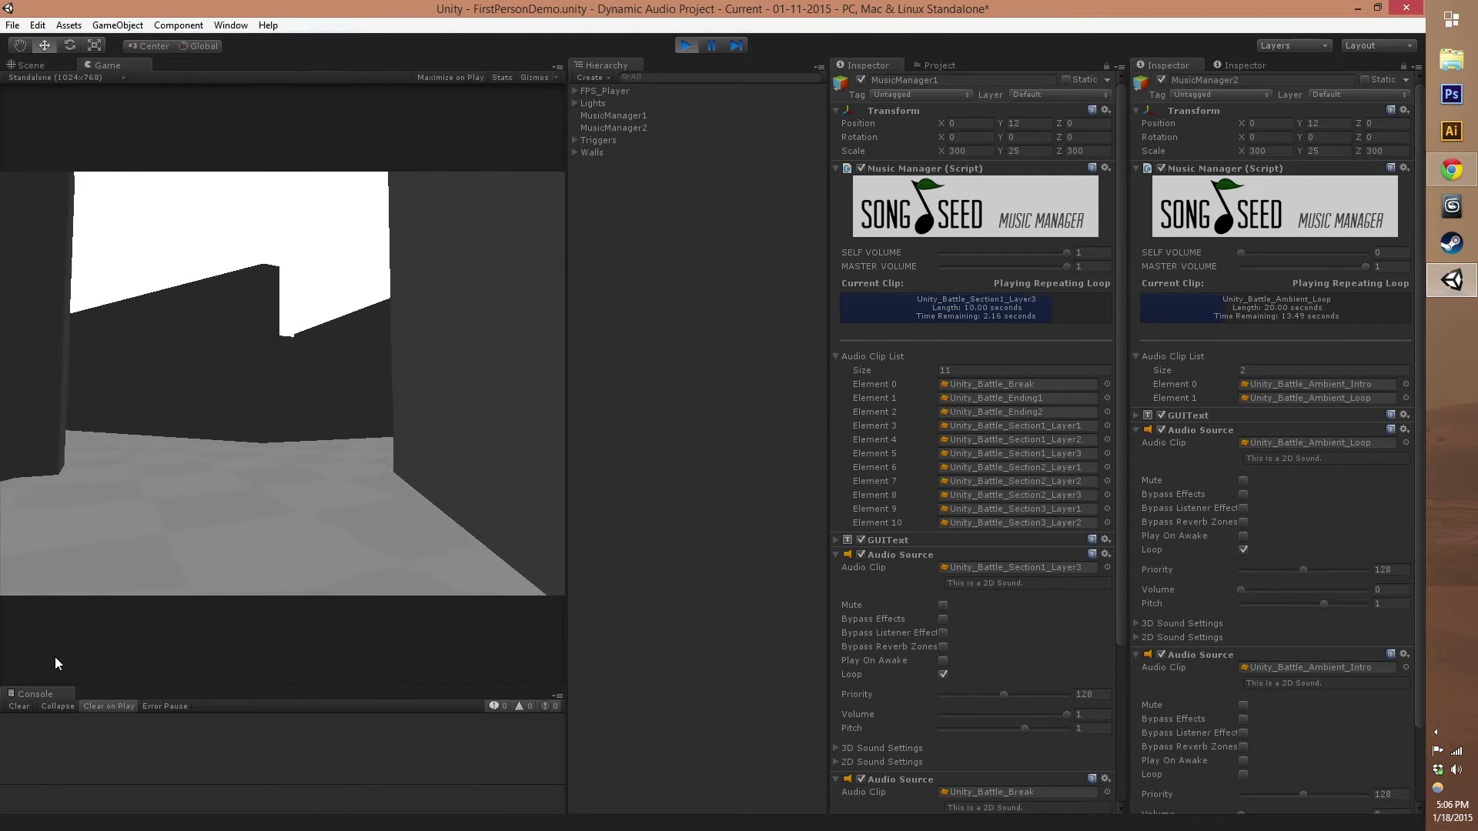
# Step: Walk the player down the long corridor until the outro gets queued
pyautogui.press('w')
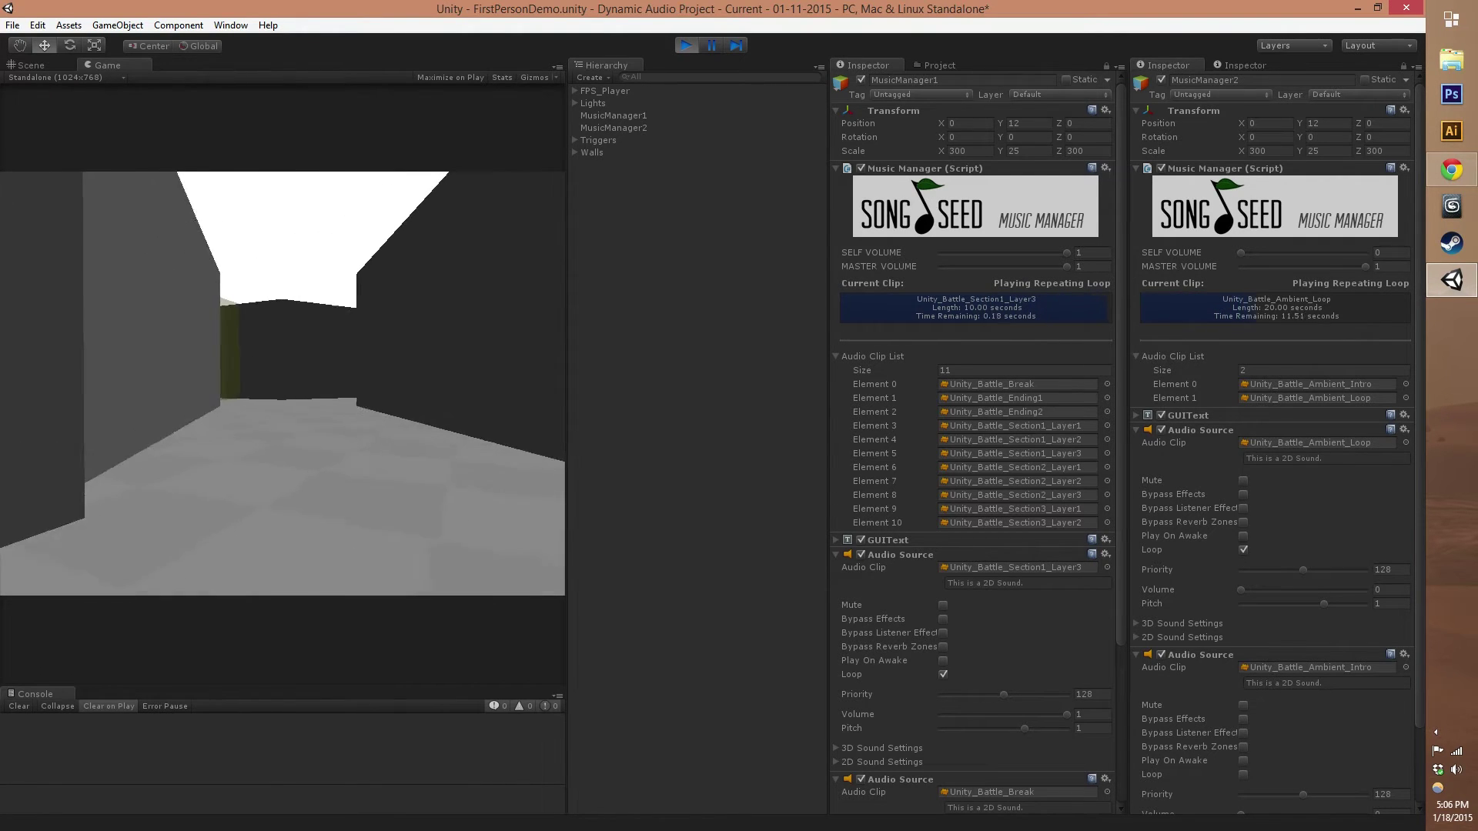
pyautogui.press('w')
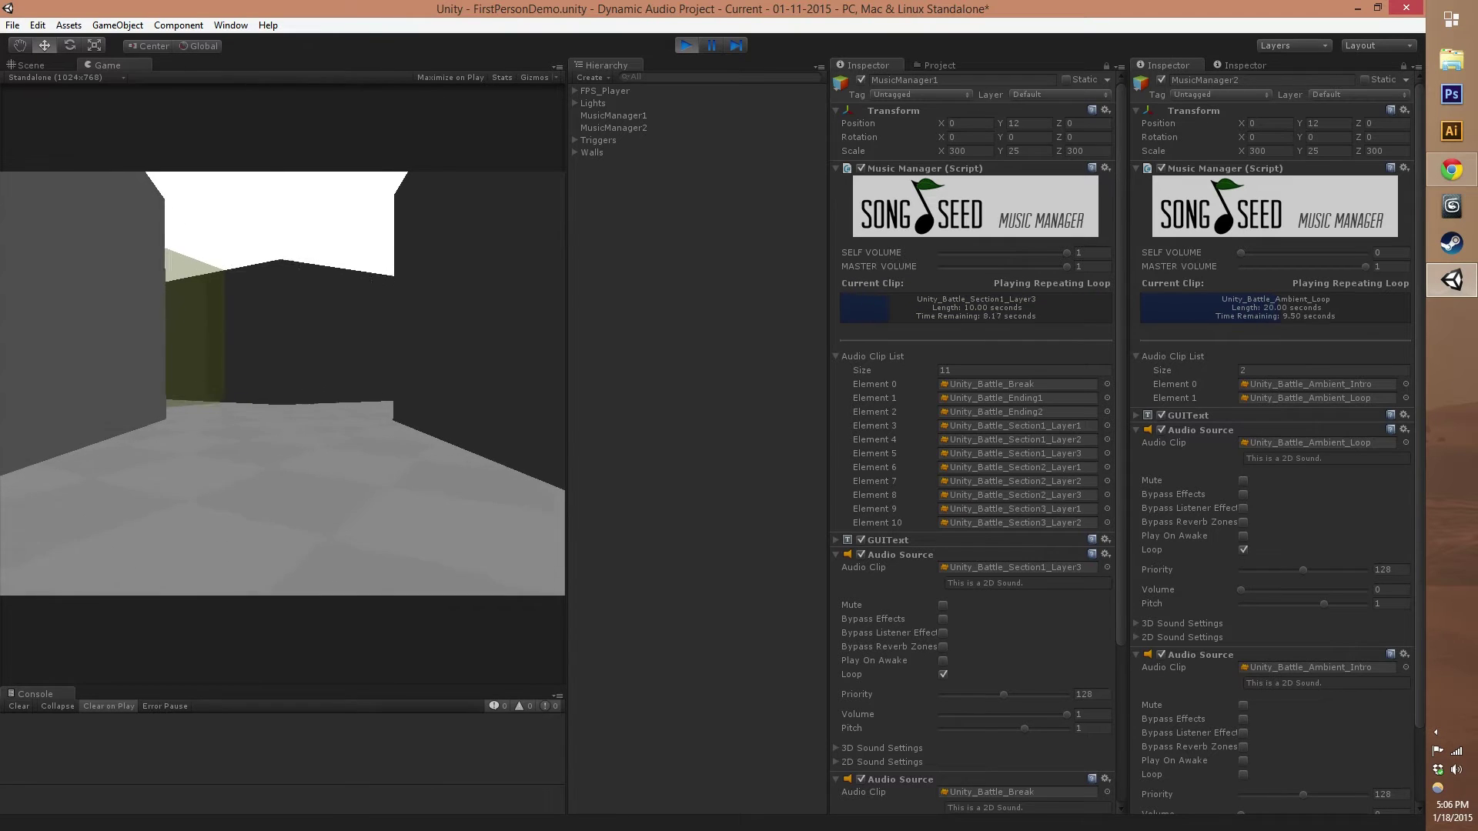
pyautogui.press('w')
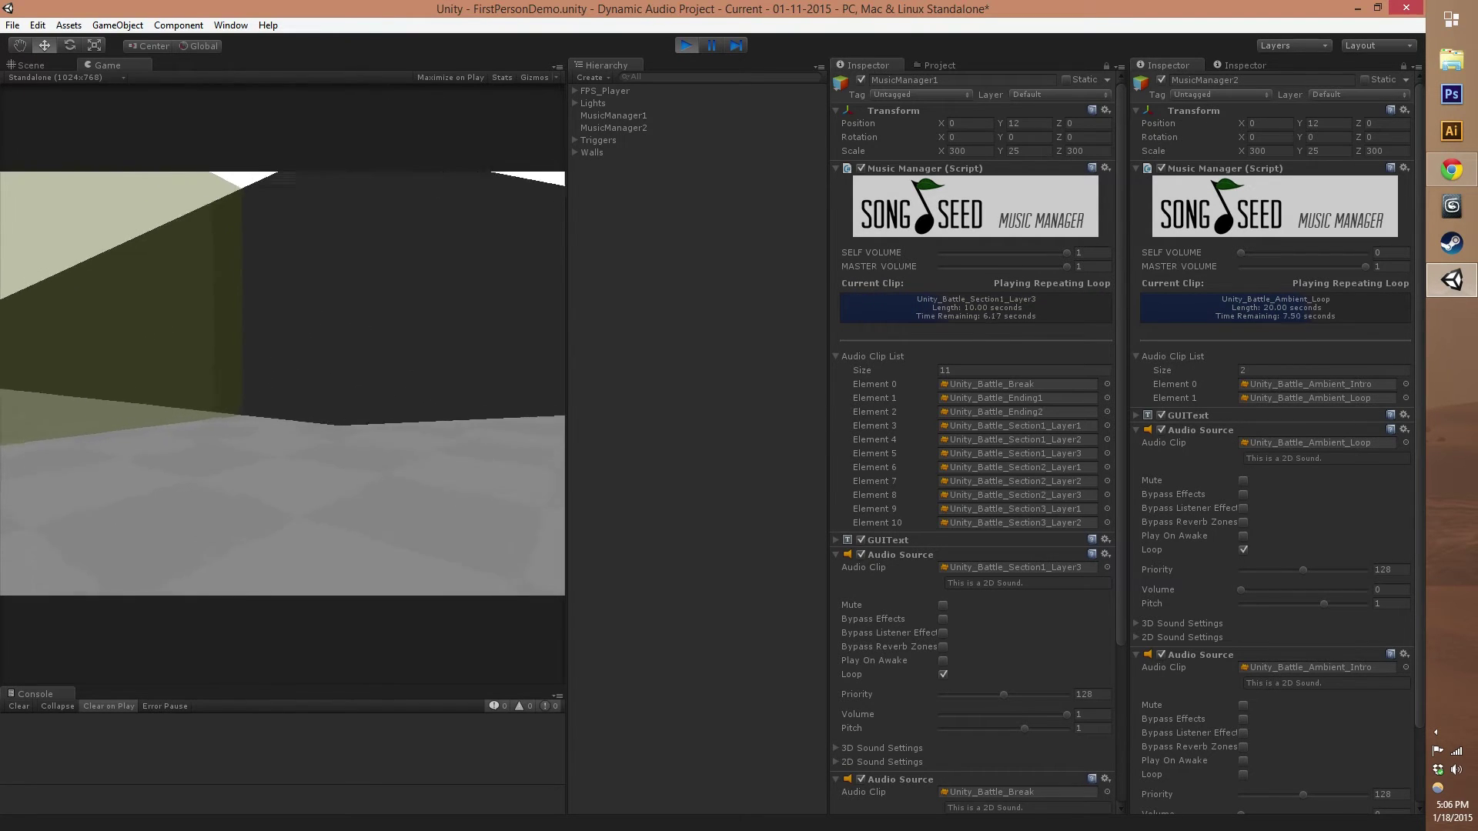
pyautogui.press('w')
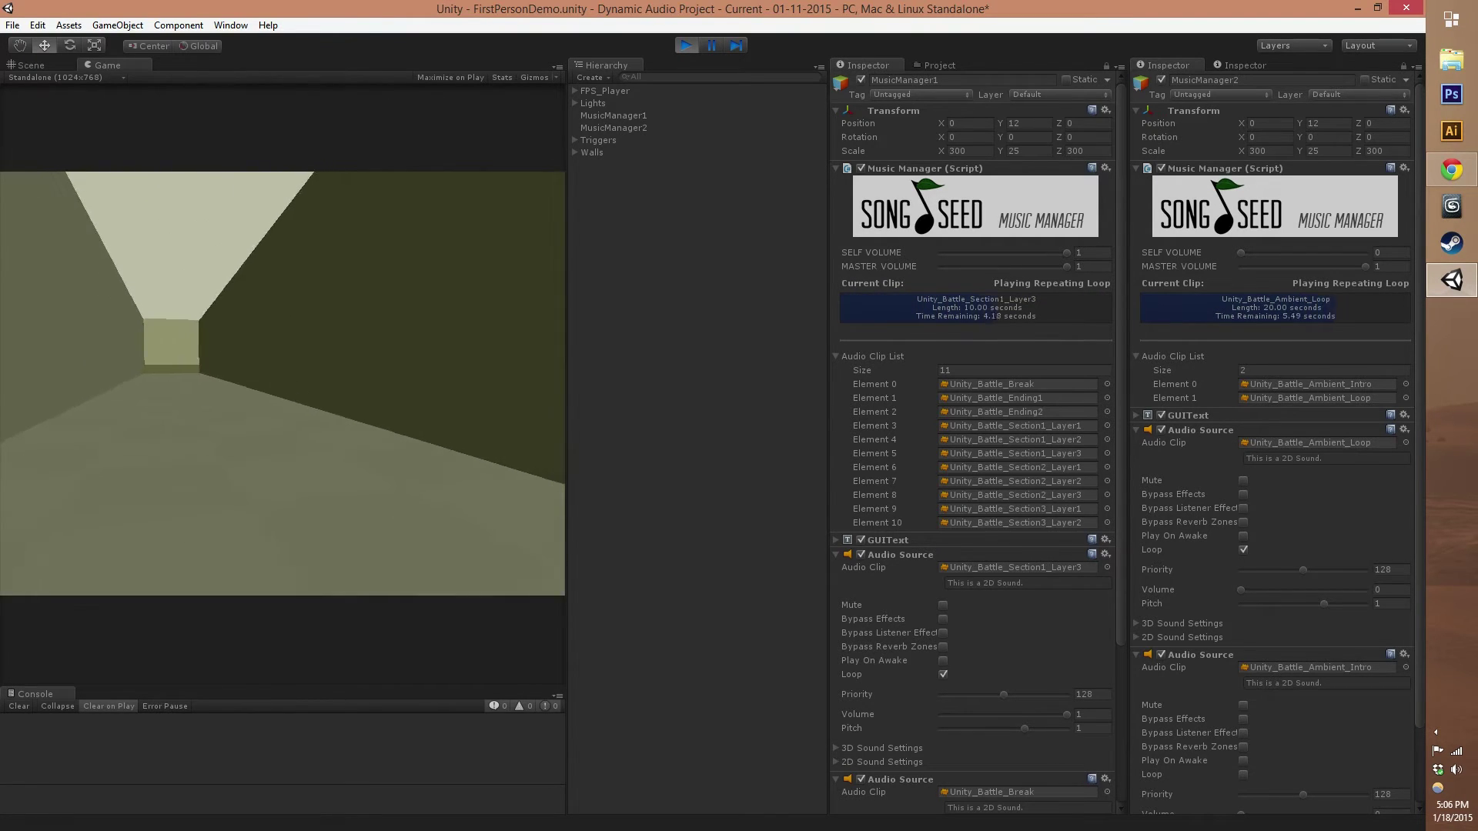
pyautogui.press('w')
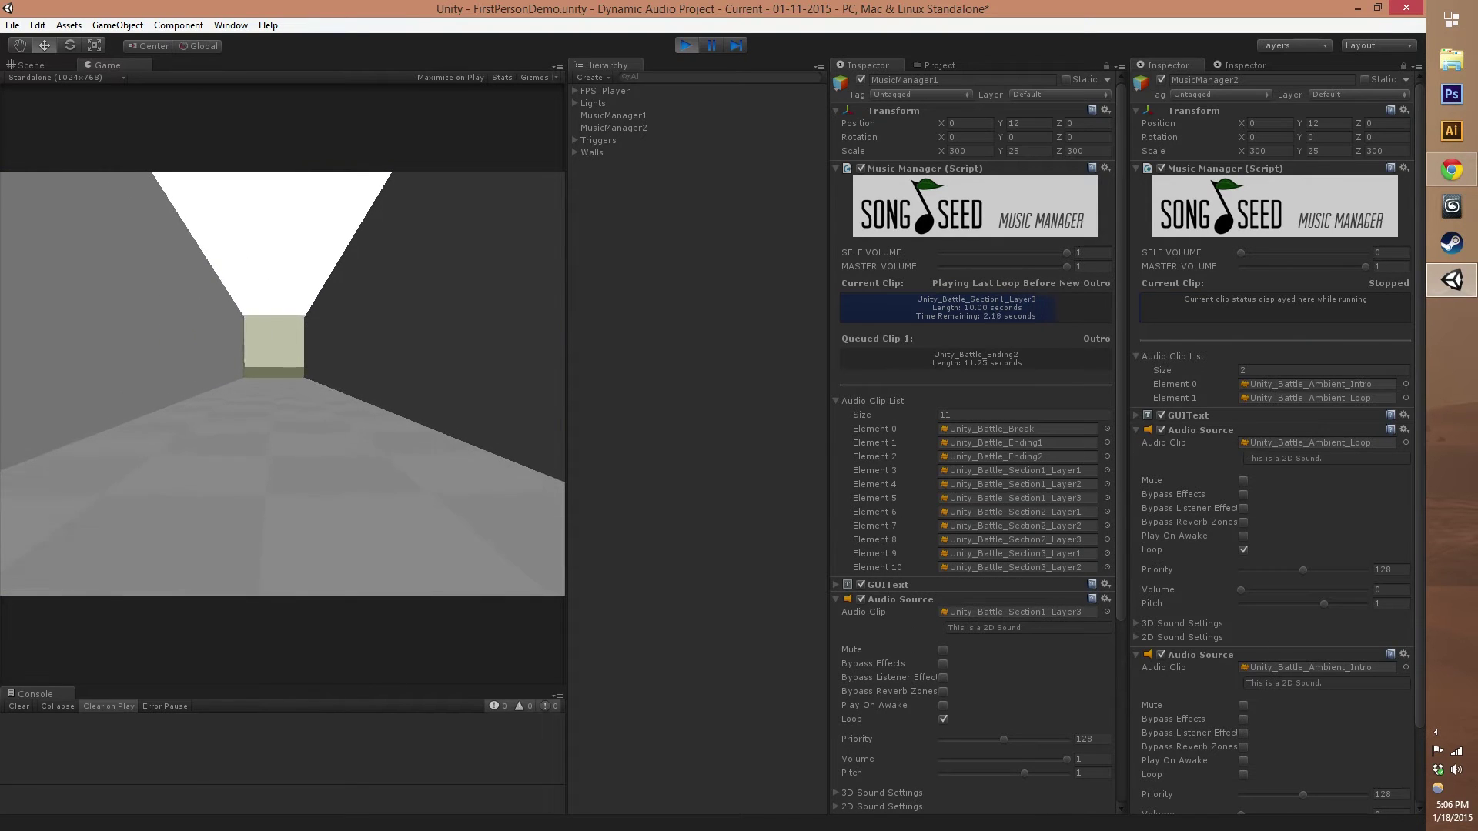
# Step: Continue to the olive end wall and let Unity_Battle_Ending2 play to the end
pyautogui.press('w')
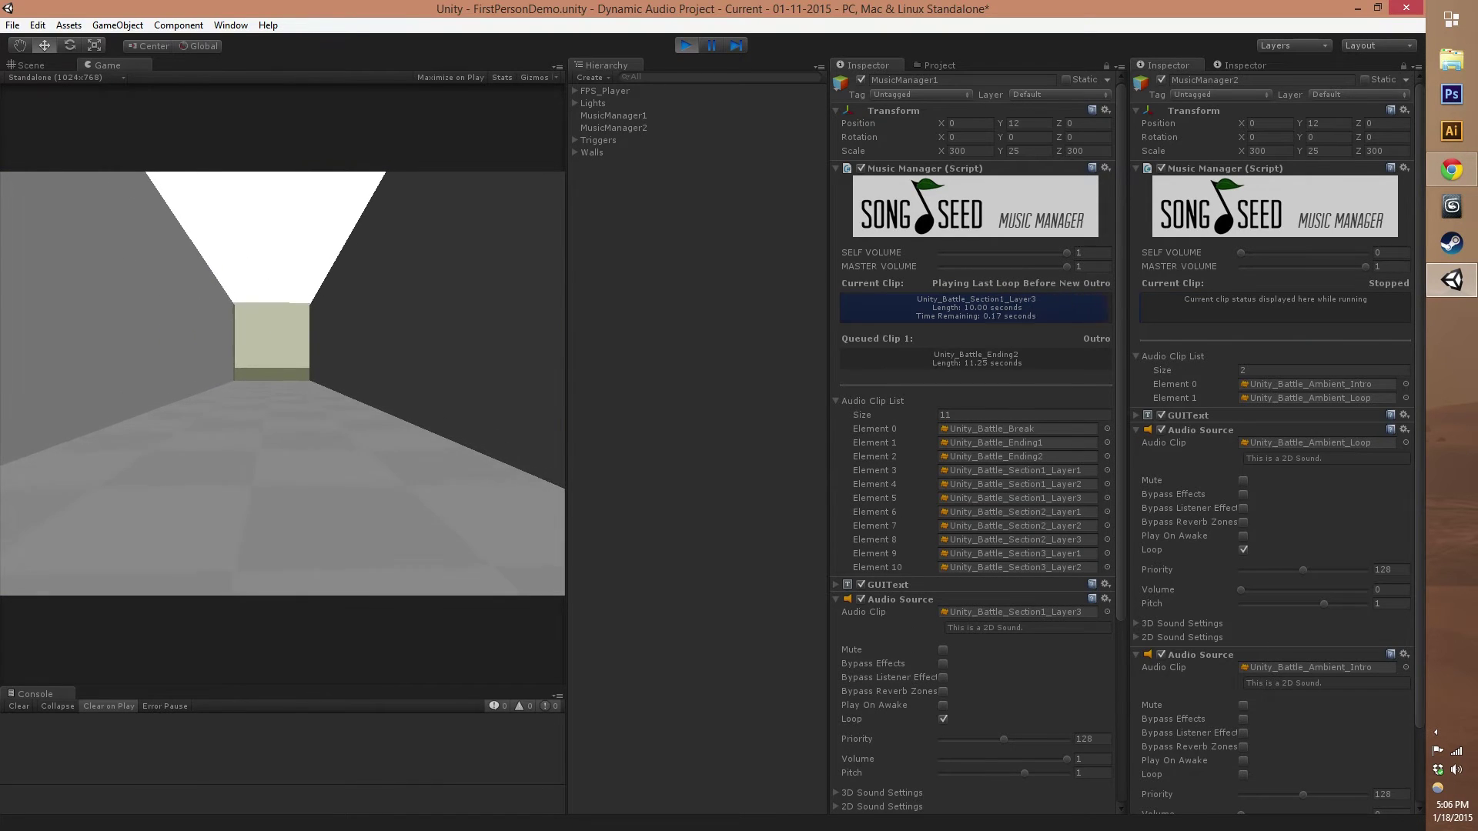
pyautogui.press('w')
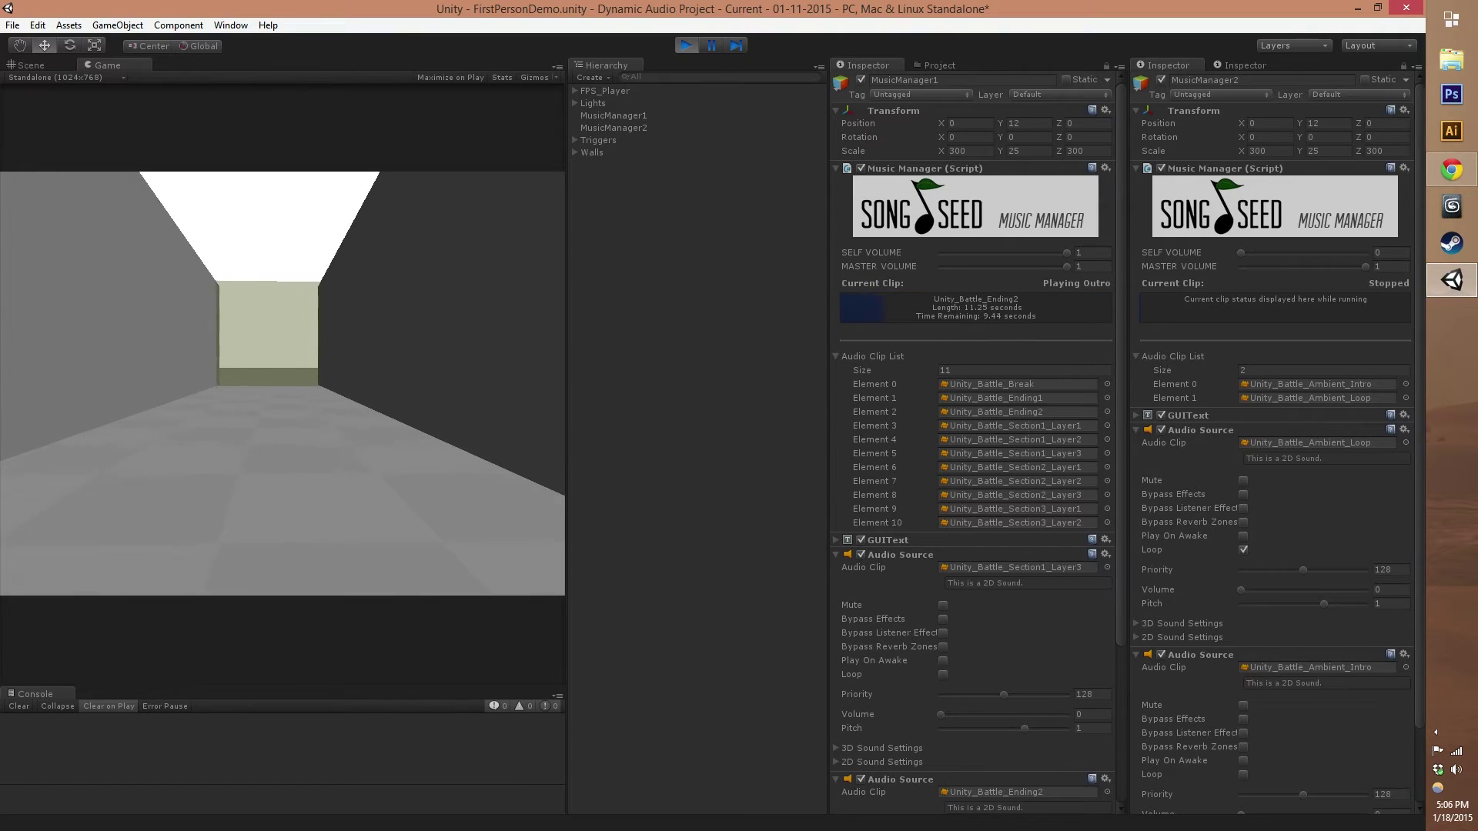
pyautogui.press('w')
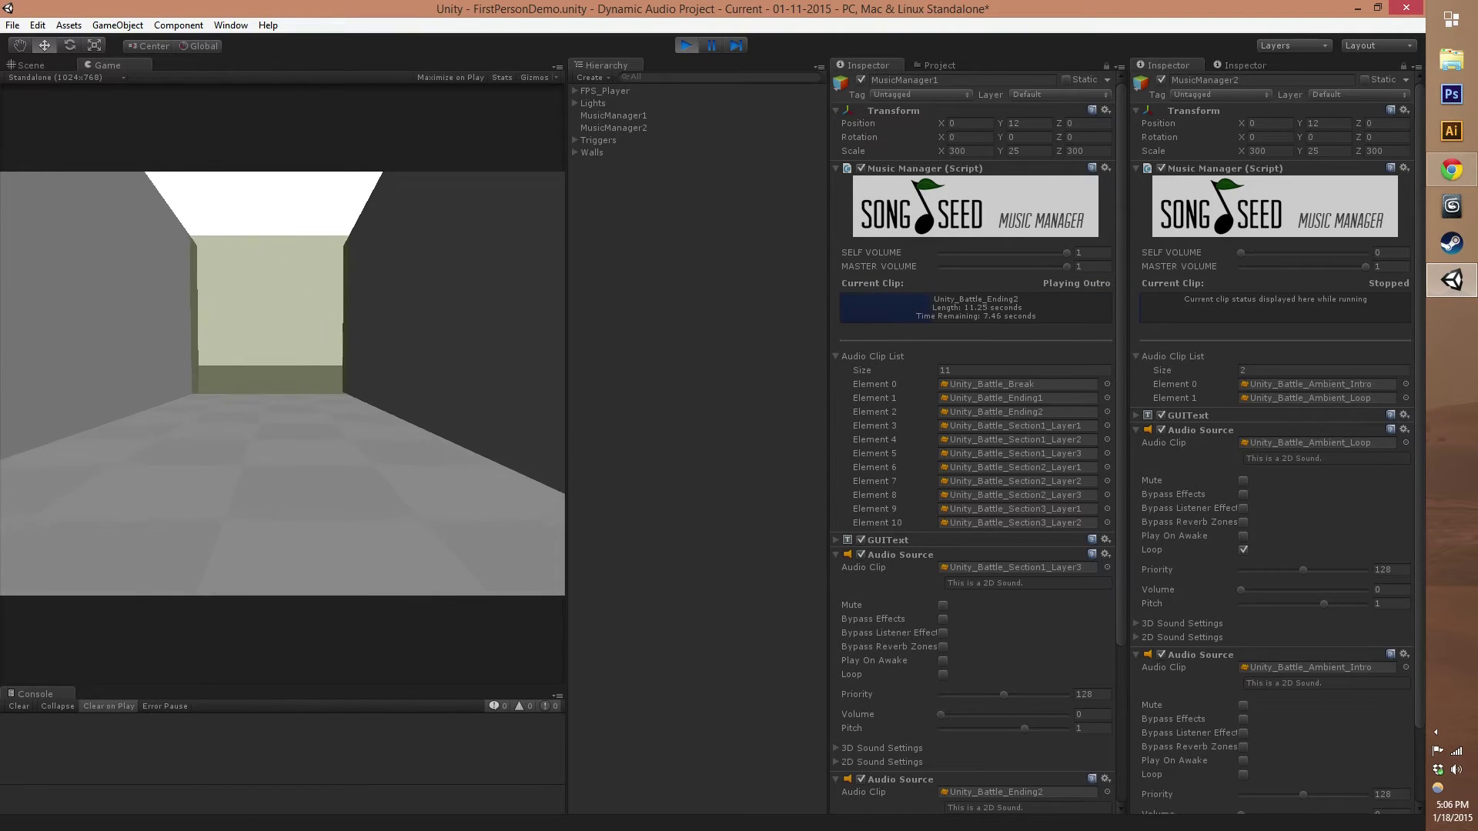
pyautogui.press('w')
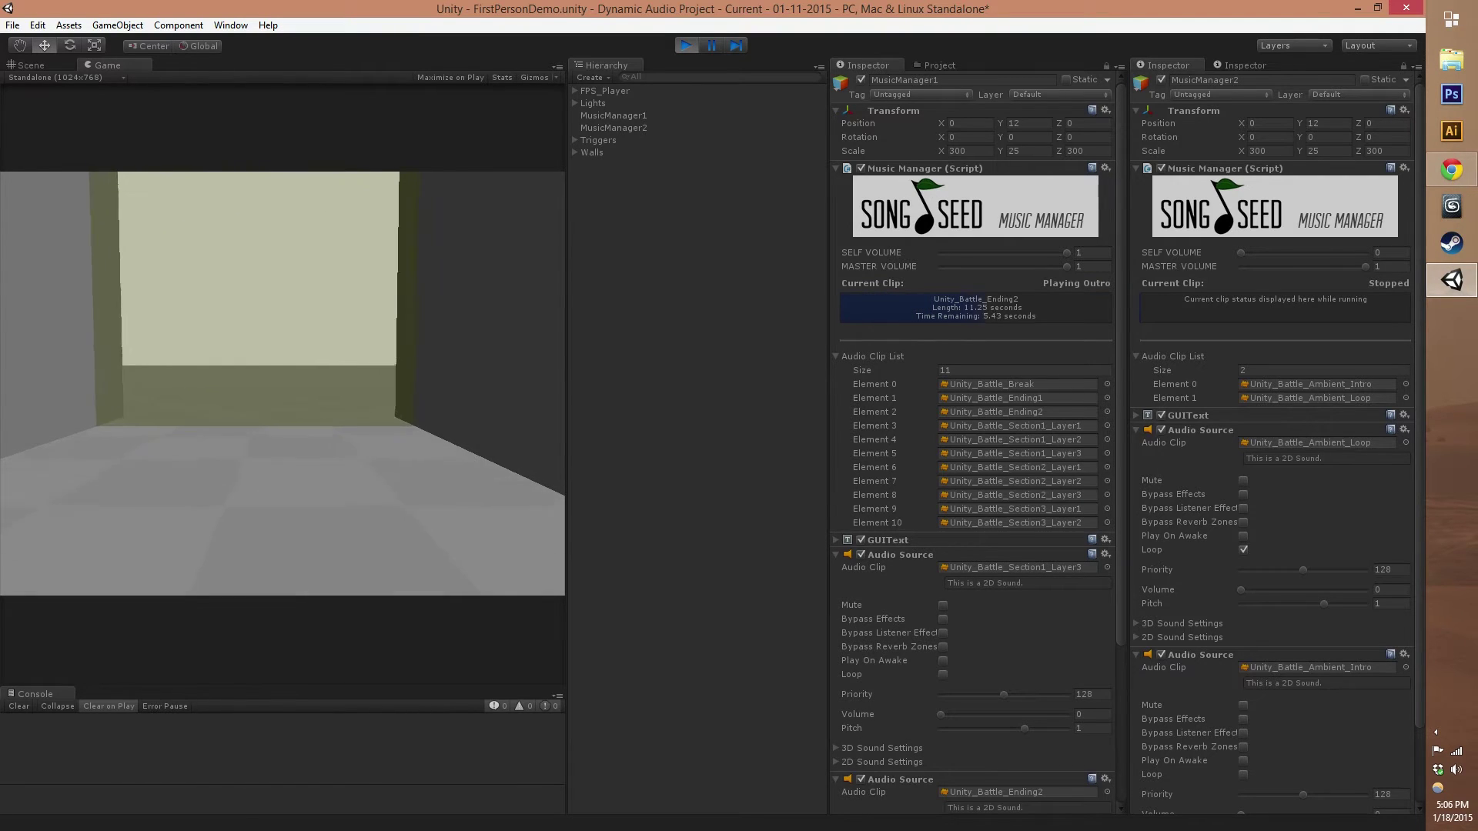
pyautogui.press('w')
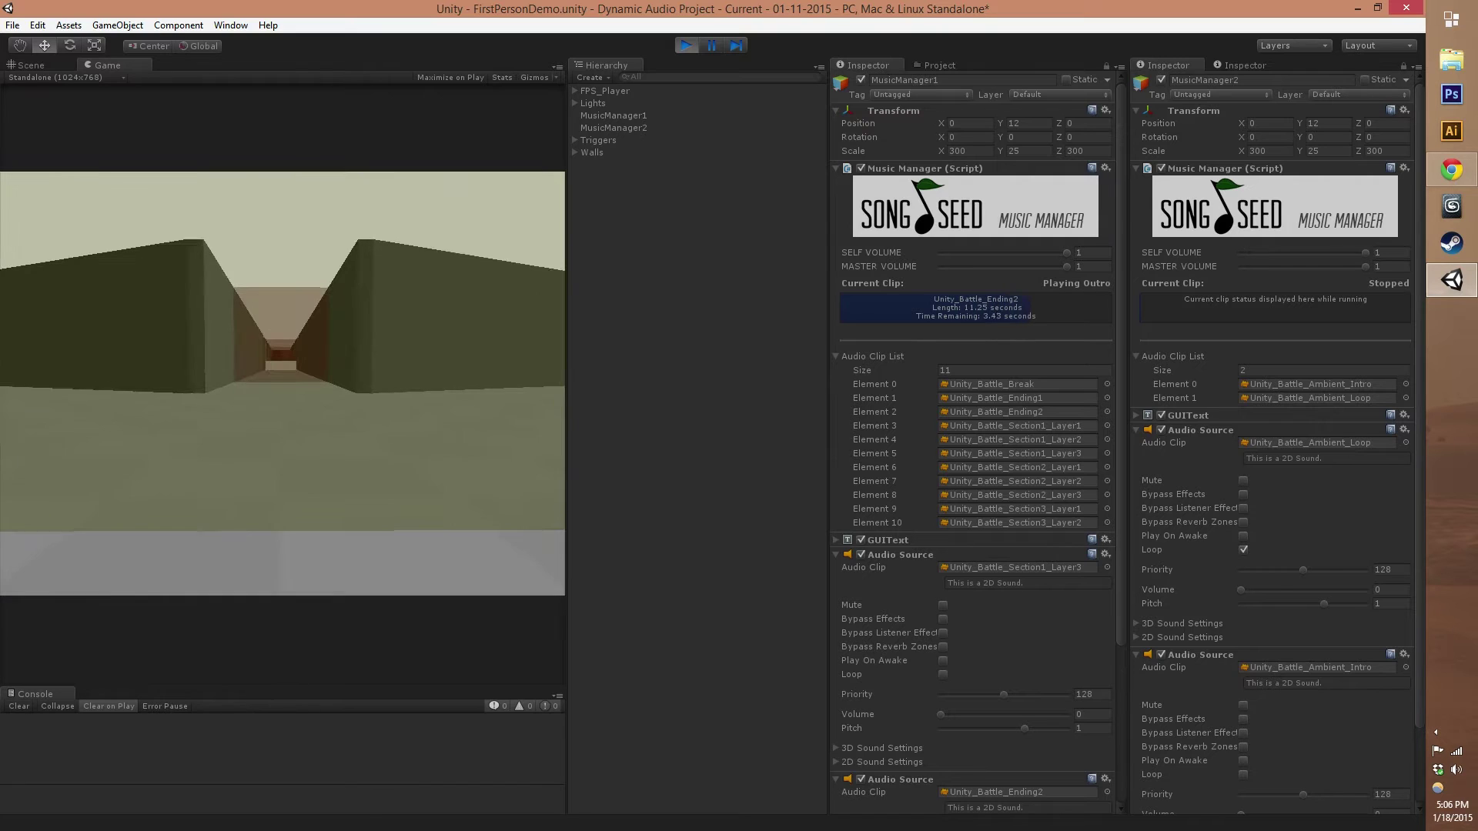
pyautogui.press('w')
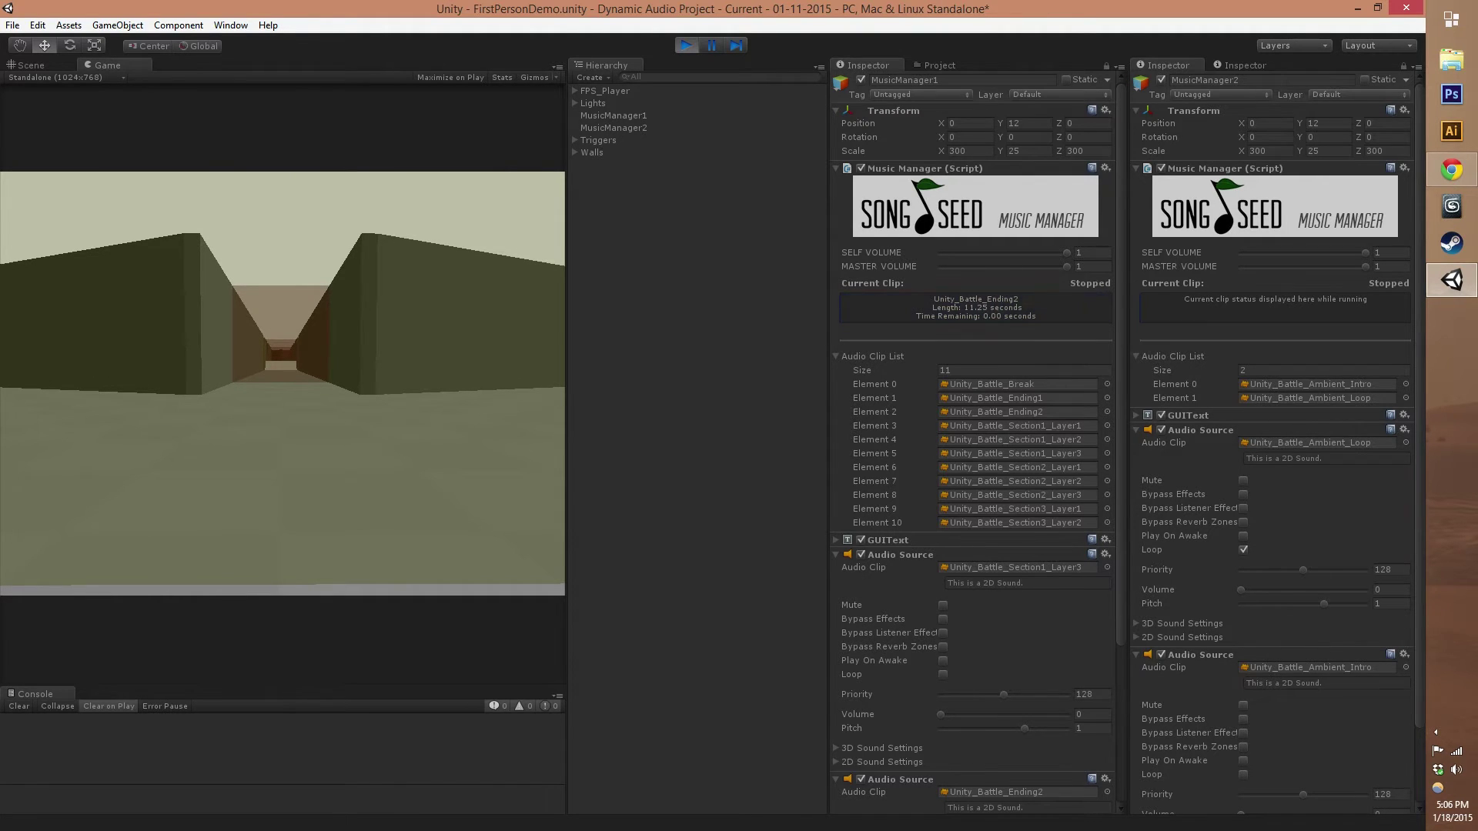
pyautogui.press('Escape')
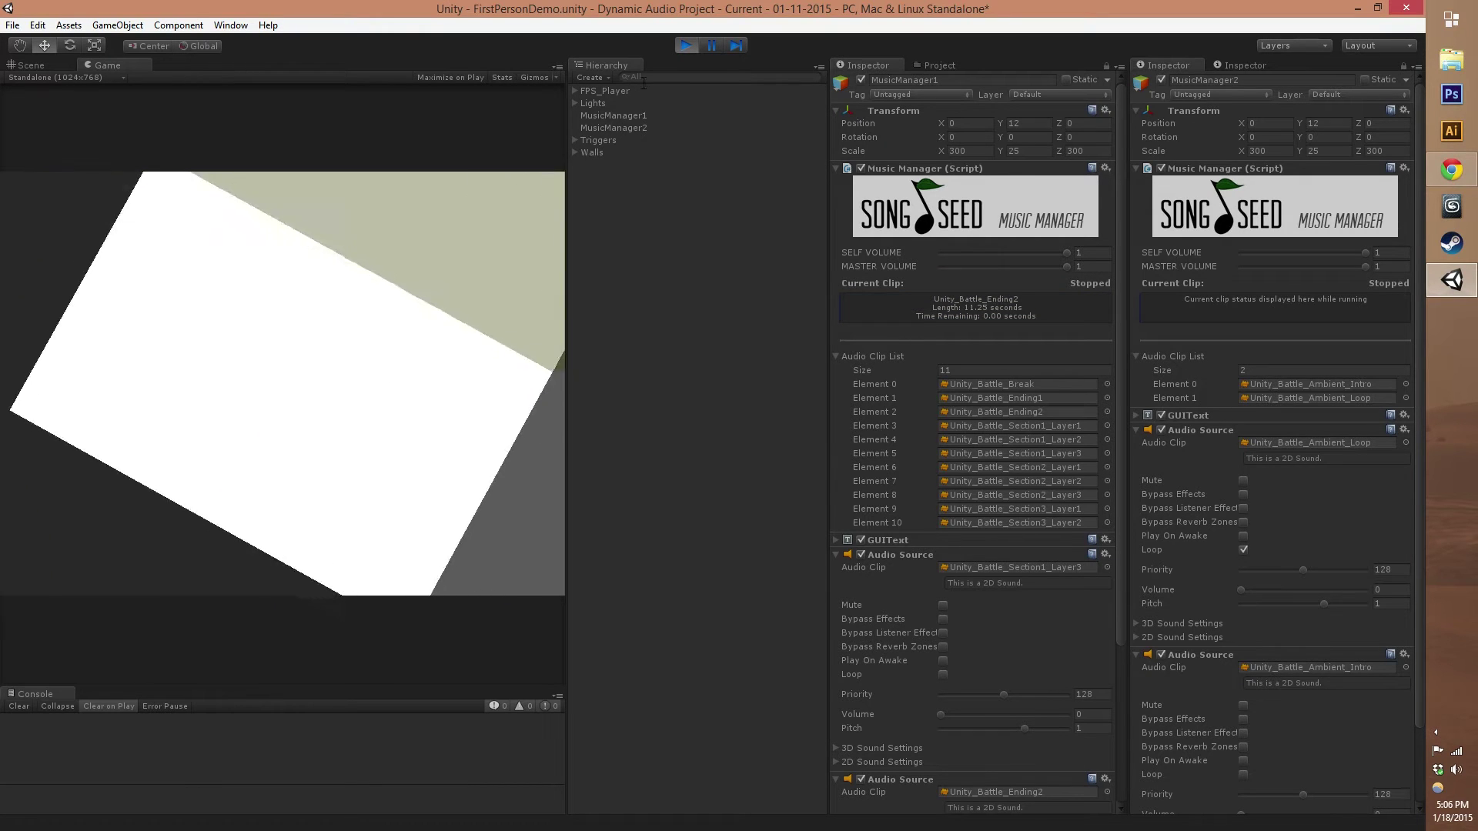
# Step: Stop play mode, expand the Triggers group, and show the AudioManager settings
pyautogui.click(690, 49)
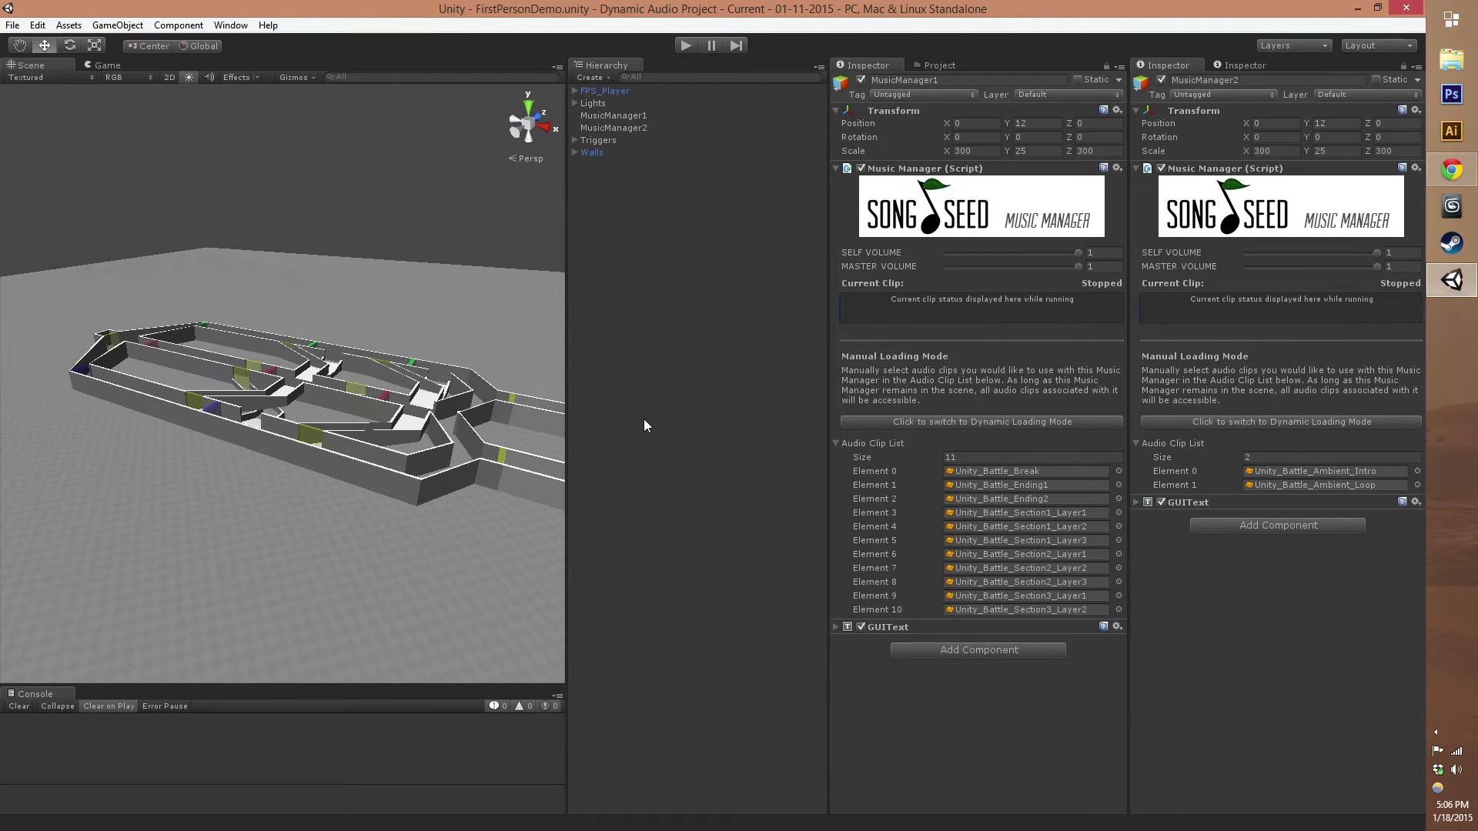
pyautogui.click(574, 141)
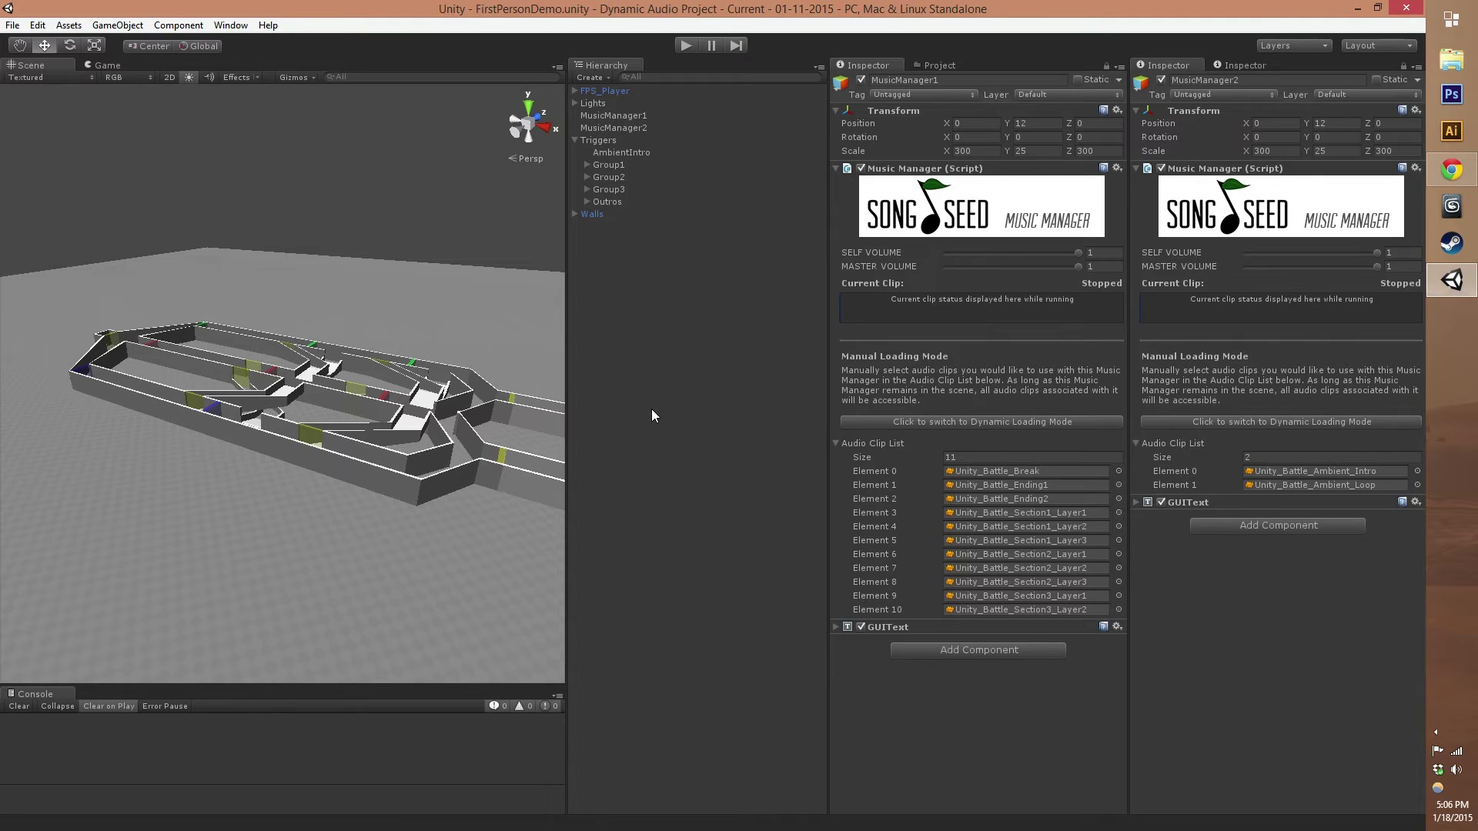
pyautogui.click(1234, 67)
# Step: Preview the Unity_Battle_Break clip, then show MusicManager1 and MusicManager2 side by side again
pyautogui.click(1023, 472)
pyautogui.click(939, 65)
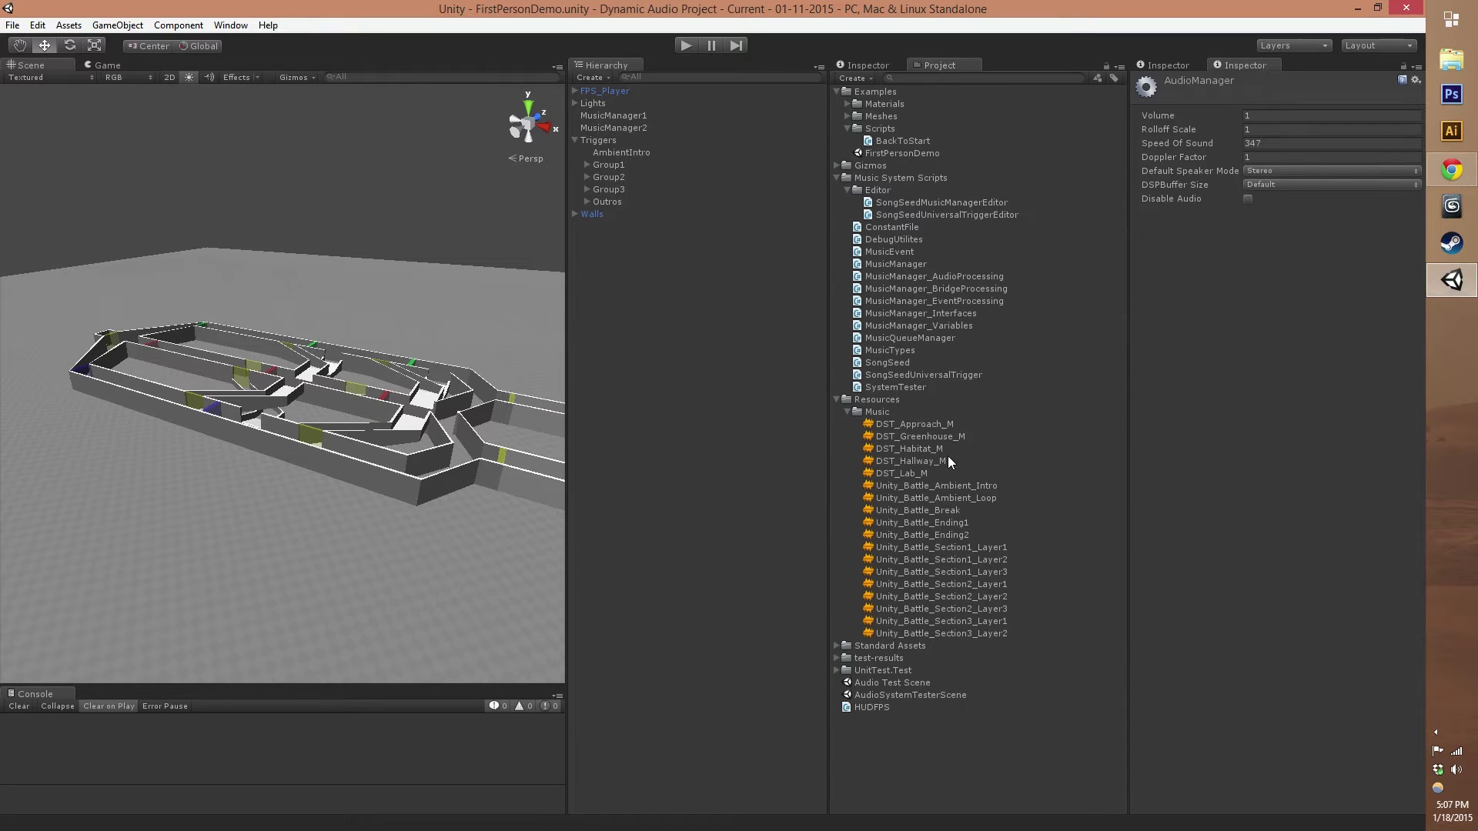
pyautogui.click(944, 511)
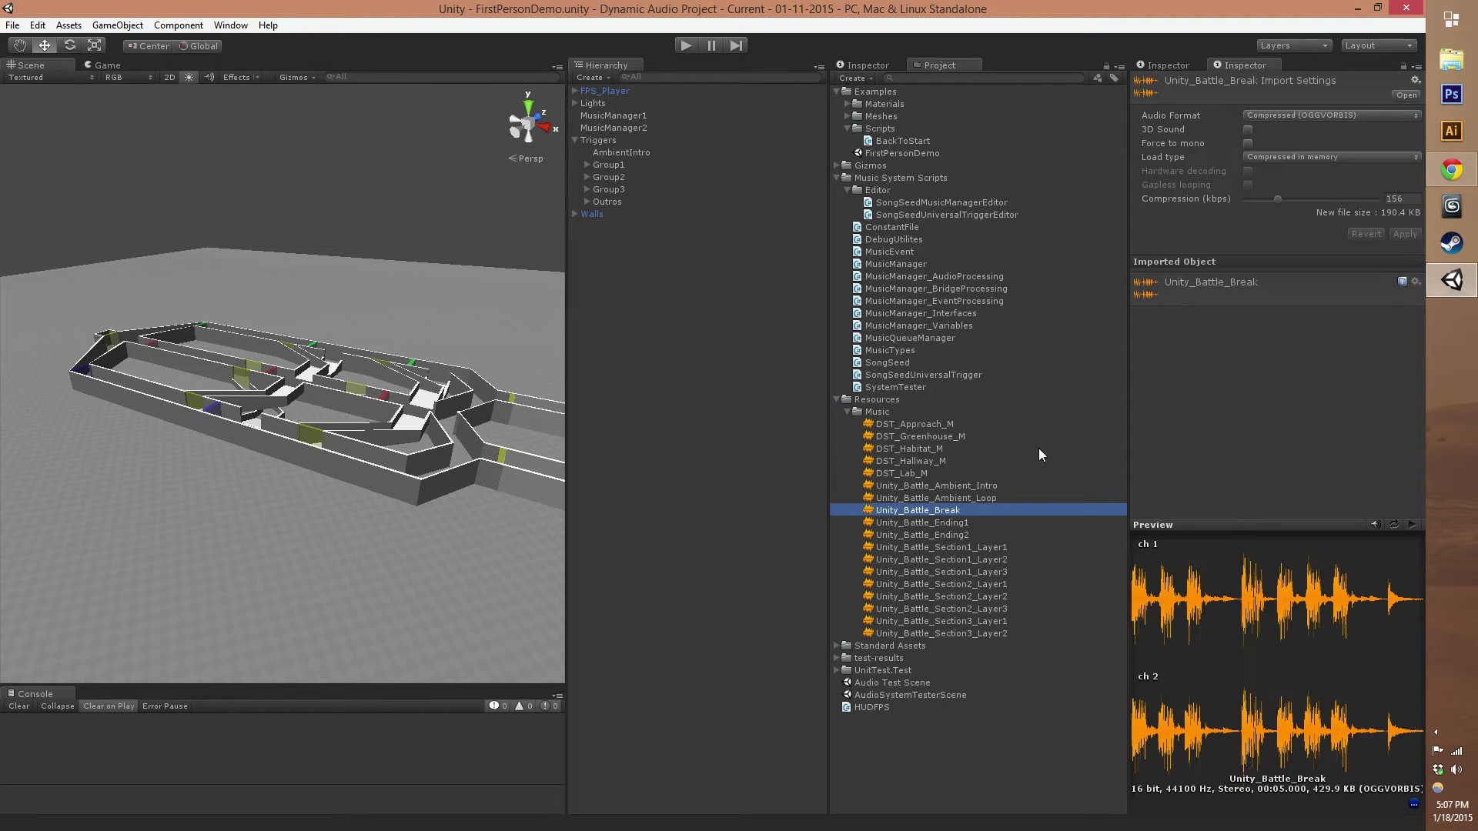
pyautogui.click(1413, 526)
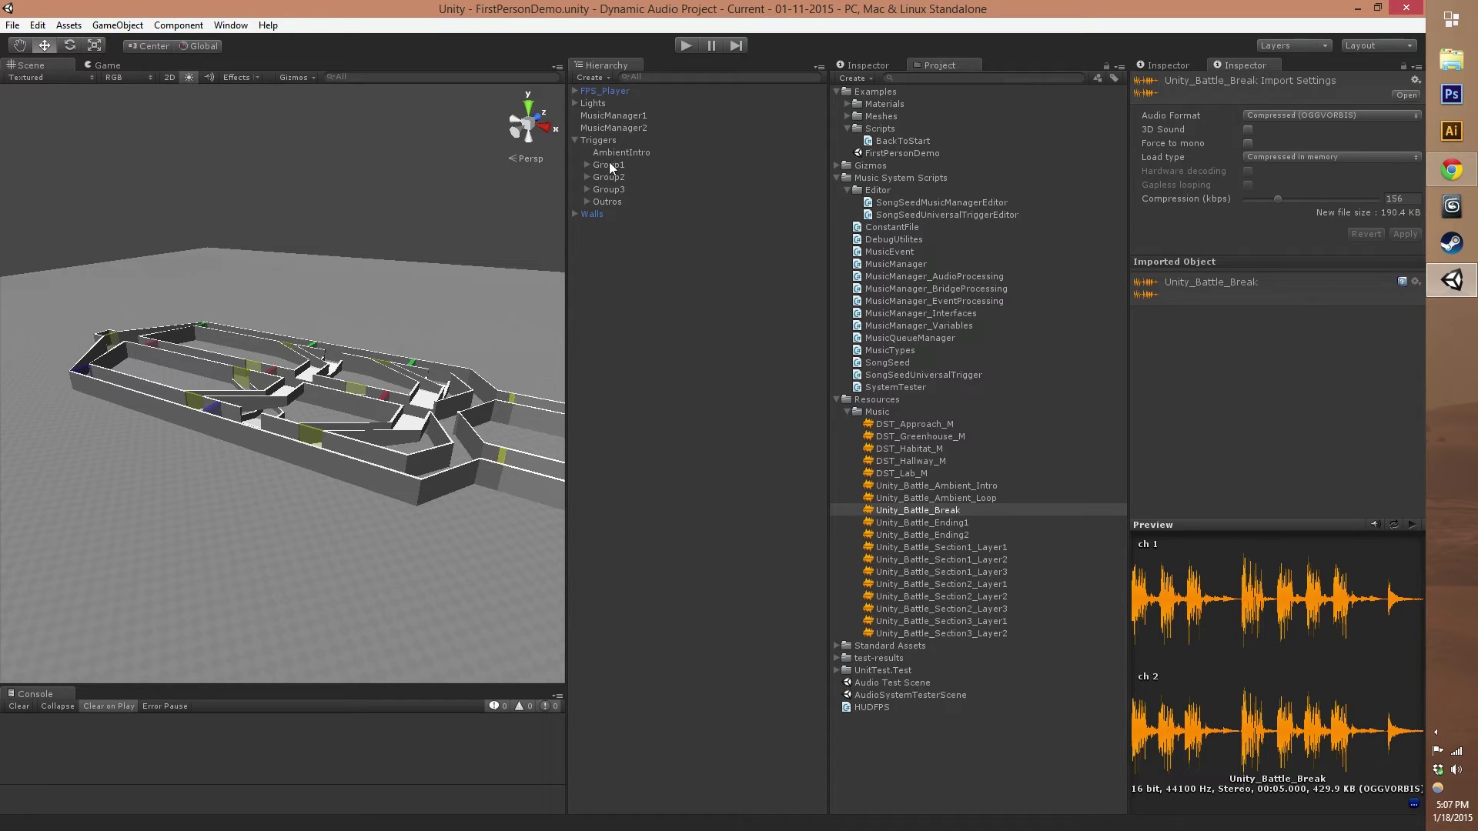
pyautogui.click(1173, 66)
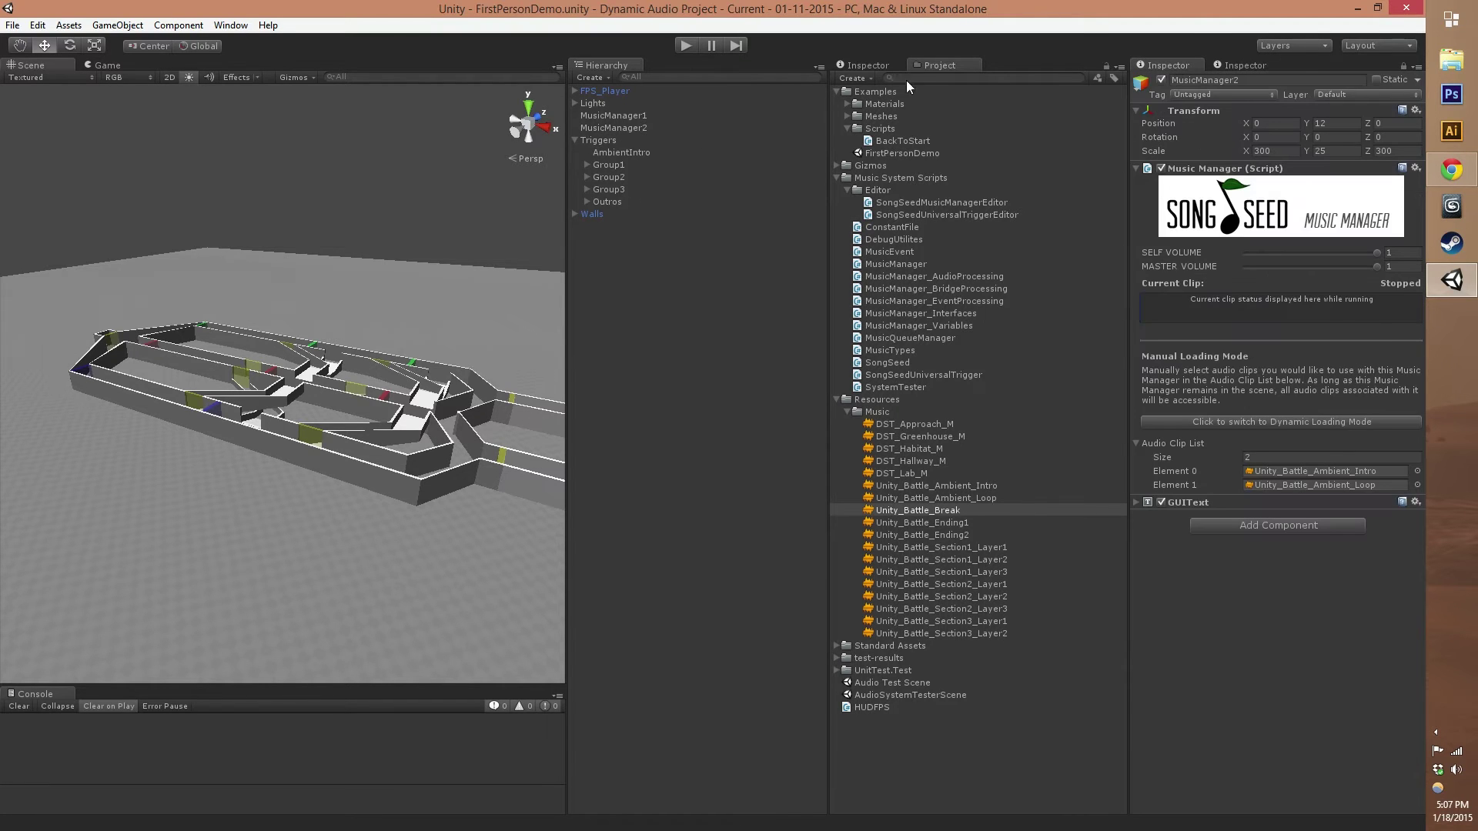
pyautogui.click(860, 64)
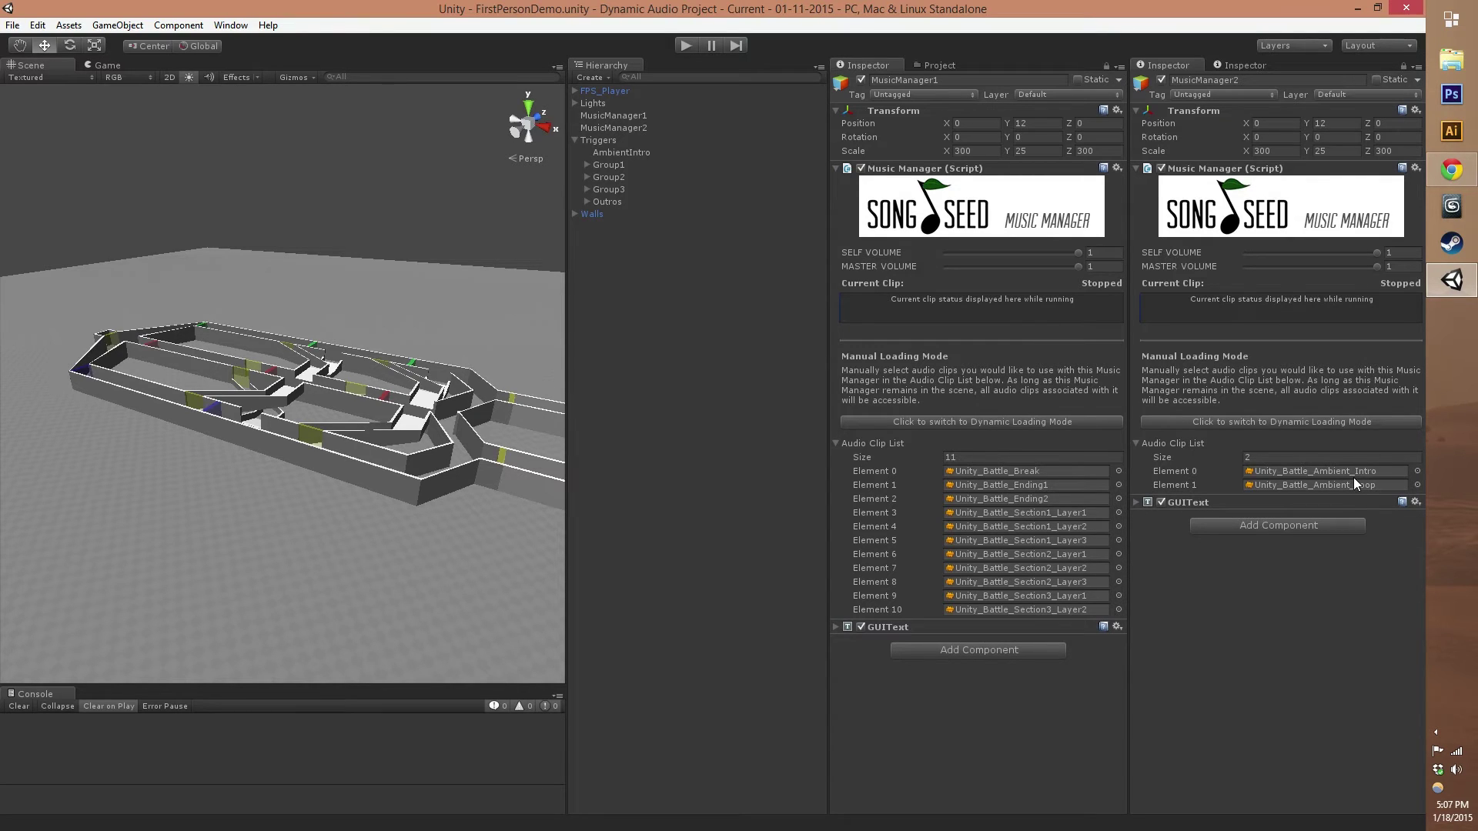
# Step: Select the AmbientIntro trigger and frame it in the Scene view
pyautogui.click(642, 152)
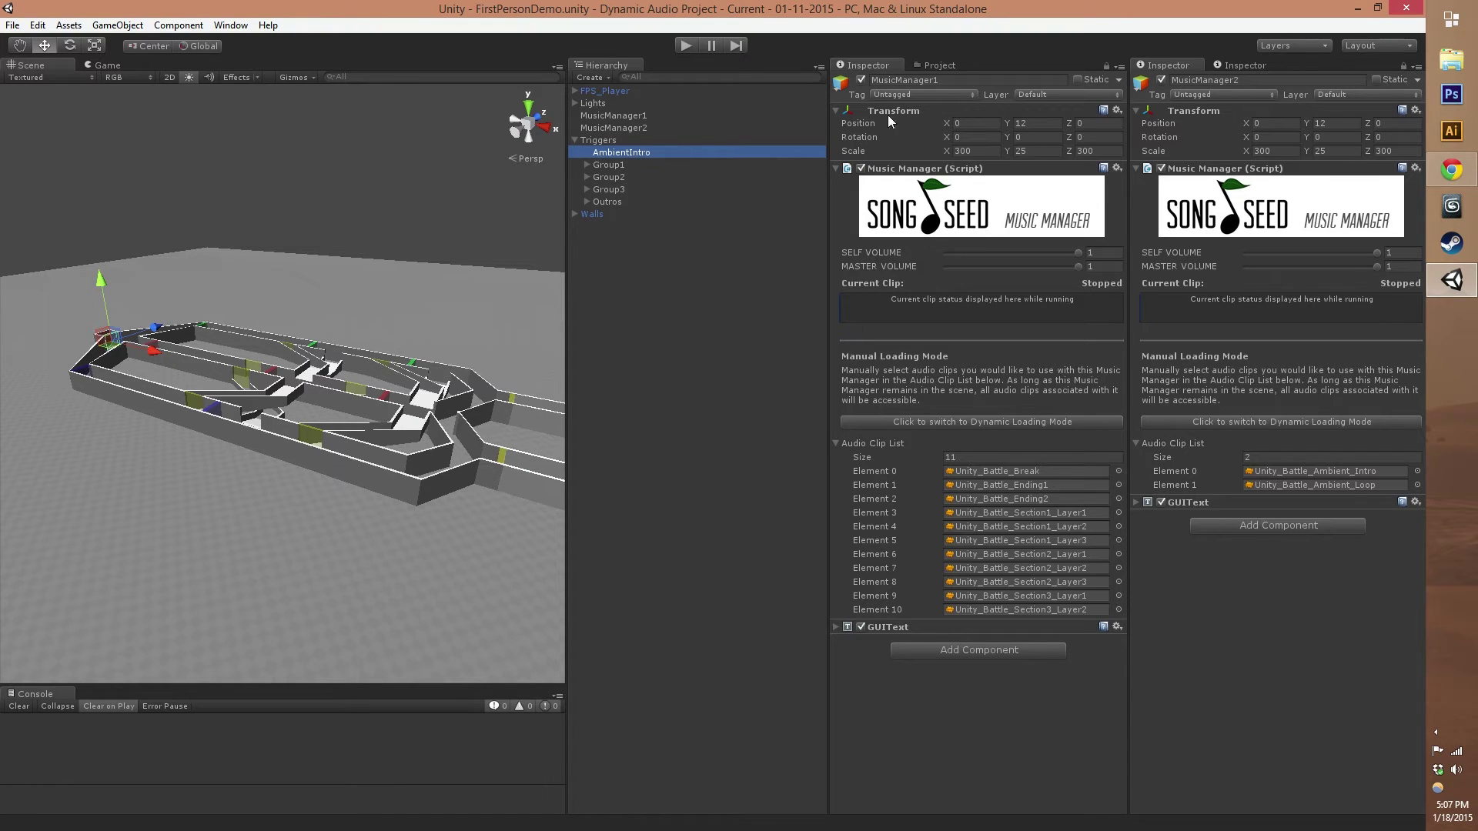
pyautogui.click(1235, 66)
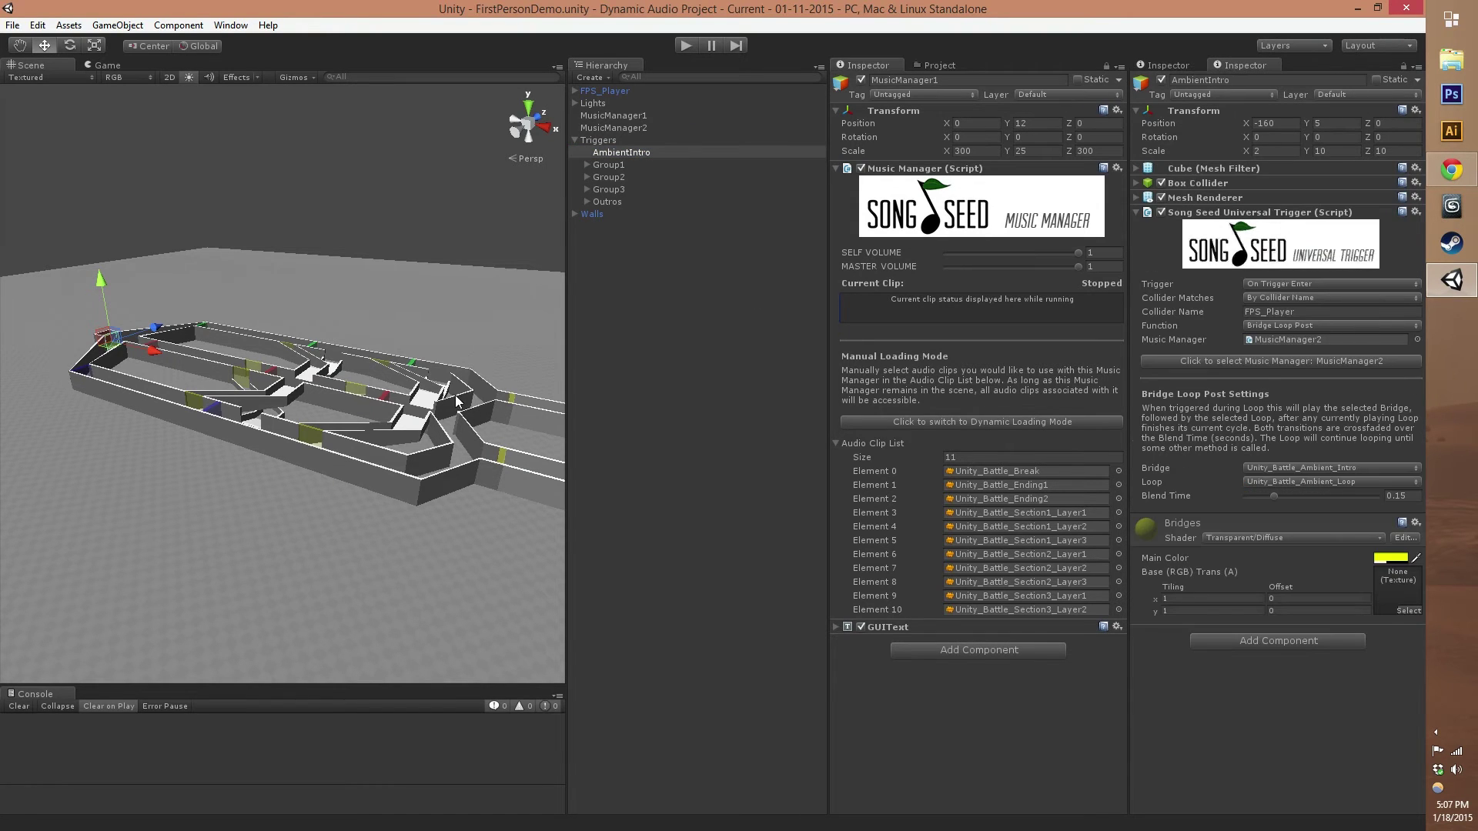
pyautogui.press('f')
pyautogui.keyDown('alt'); pyautogui.moveTo(308, 362); pyautogui.dragTo(340, 408); pyautogui.keyUp('alt')
pyautogui.keyDown('alt'); pyautogui.scroll(10, 341, 361); pyautogui.keyUp('alt')
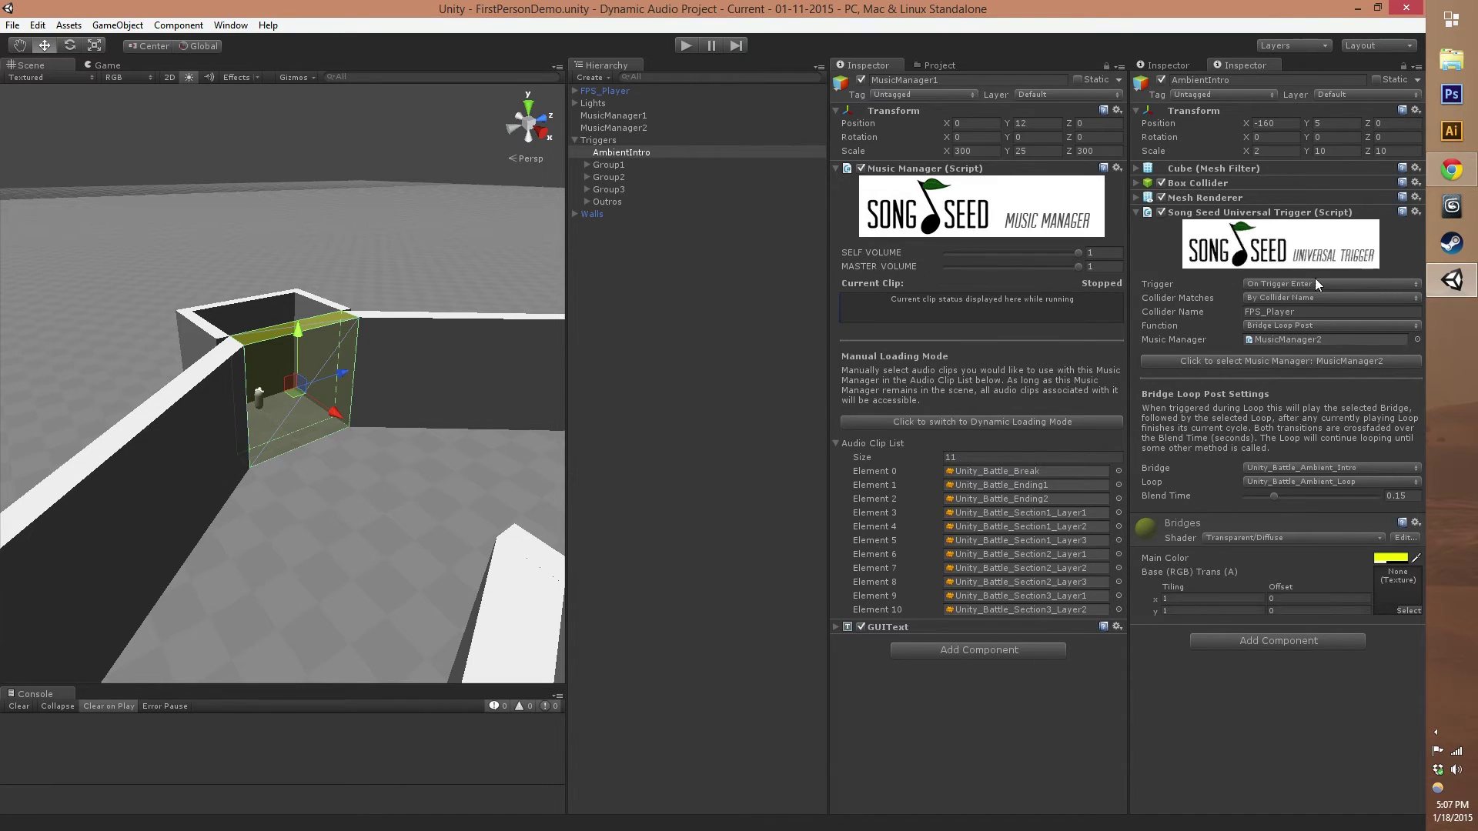
pyautogui.click(935, 65)
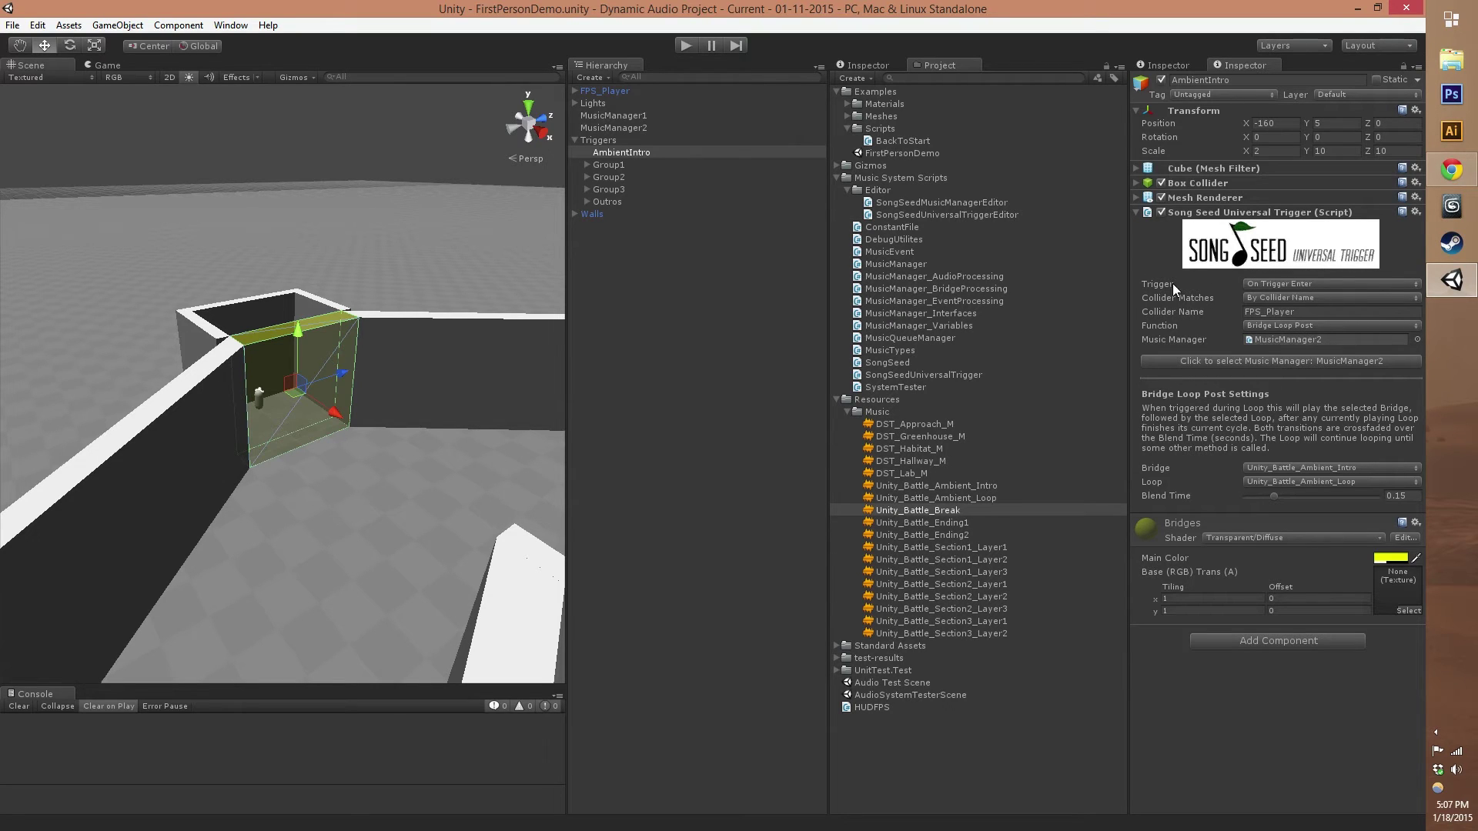
# Step: Check AmbientIntro uses On Trigger Enter matching collider name FPS_Player, then inspect its Function
pyautogui.click(1273, 286)
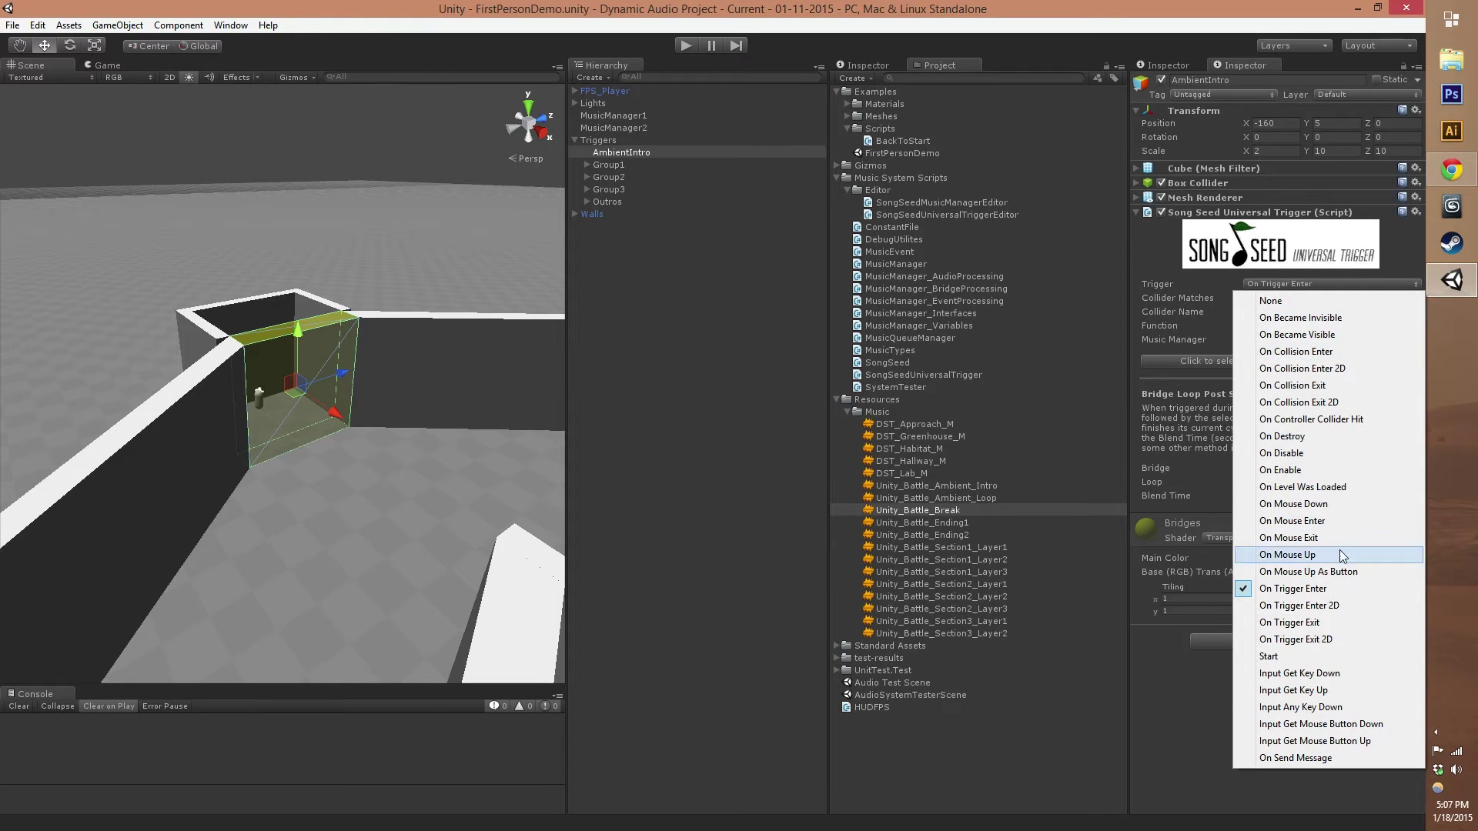
pyautogui.click(1306, 589)
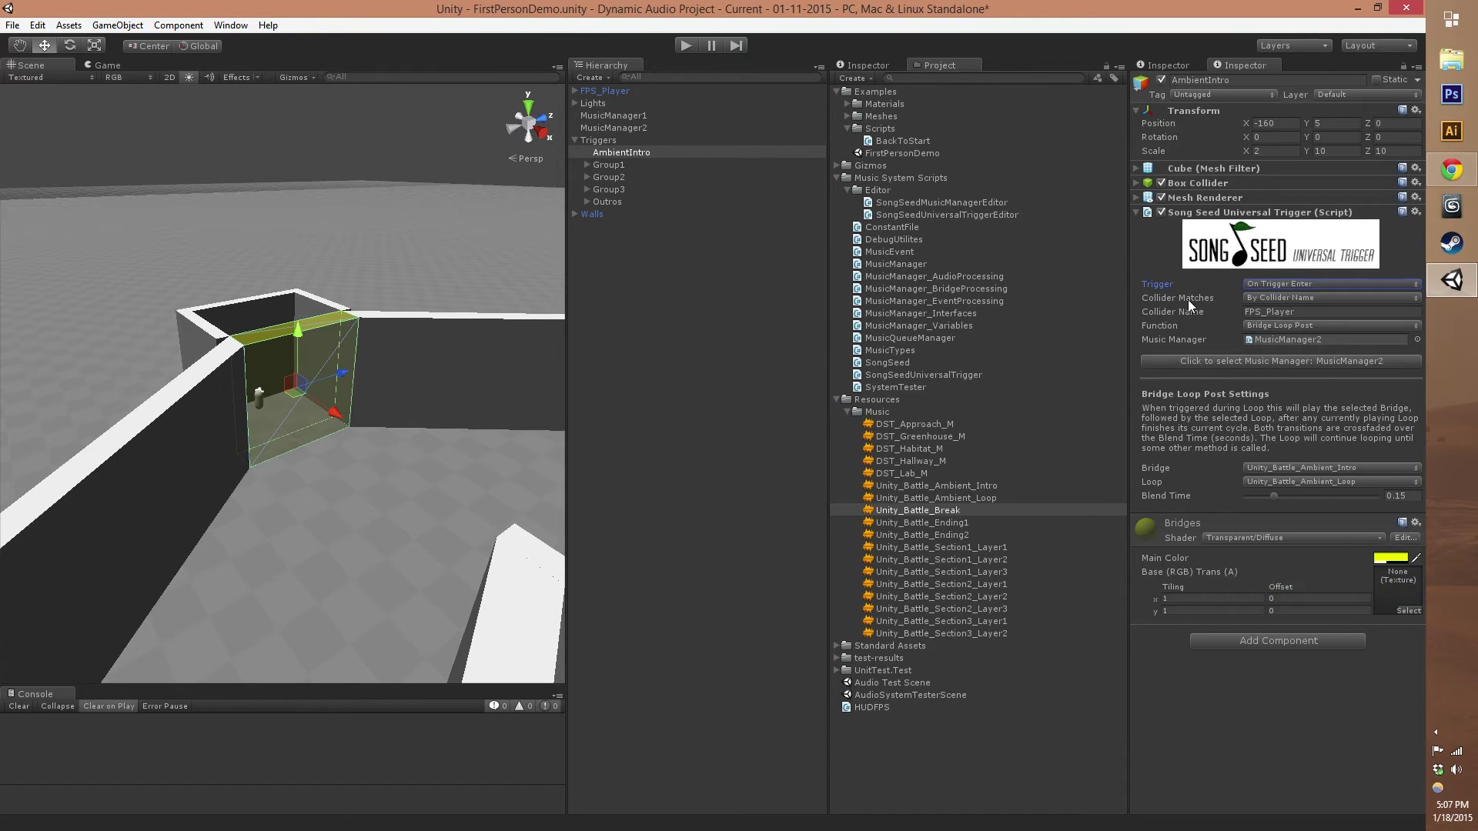
pyautogui.click(1260, 299)
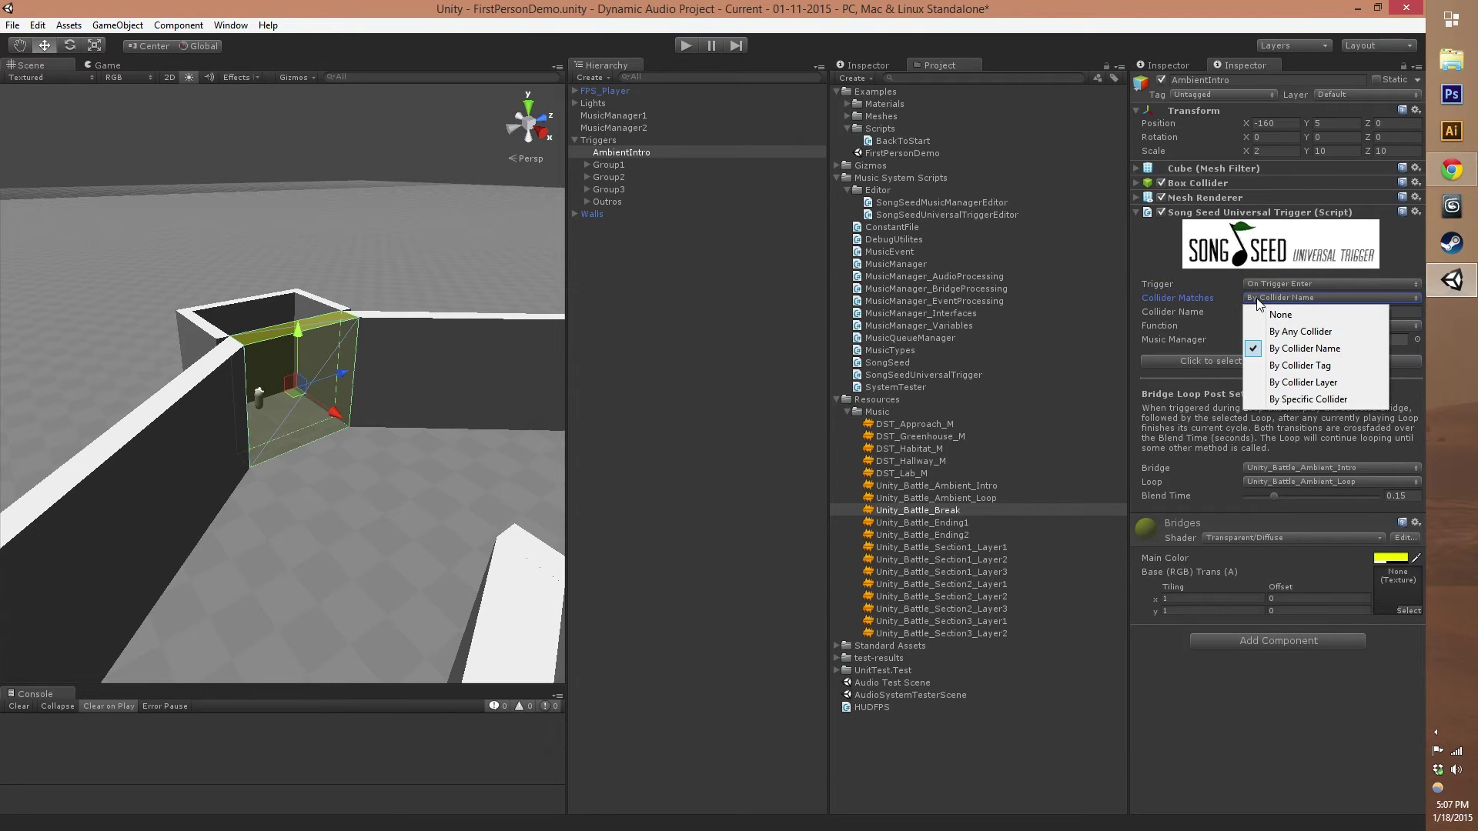
pyautogui.click(1300, 348)
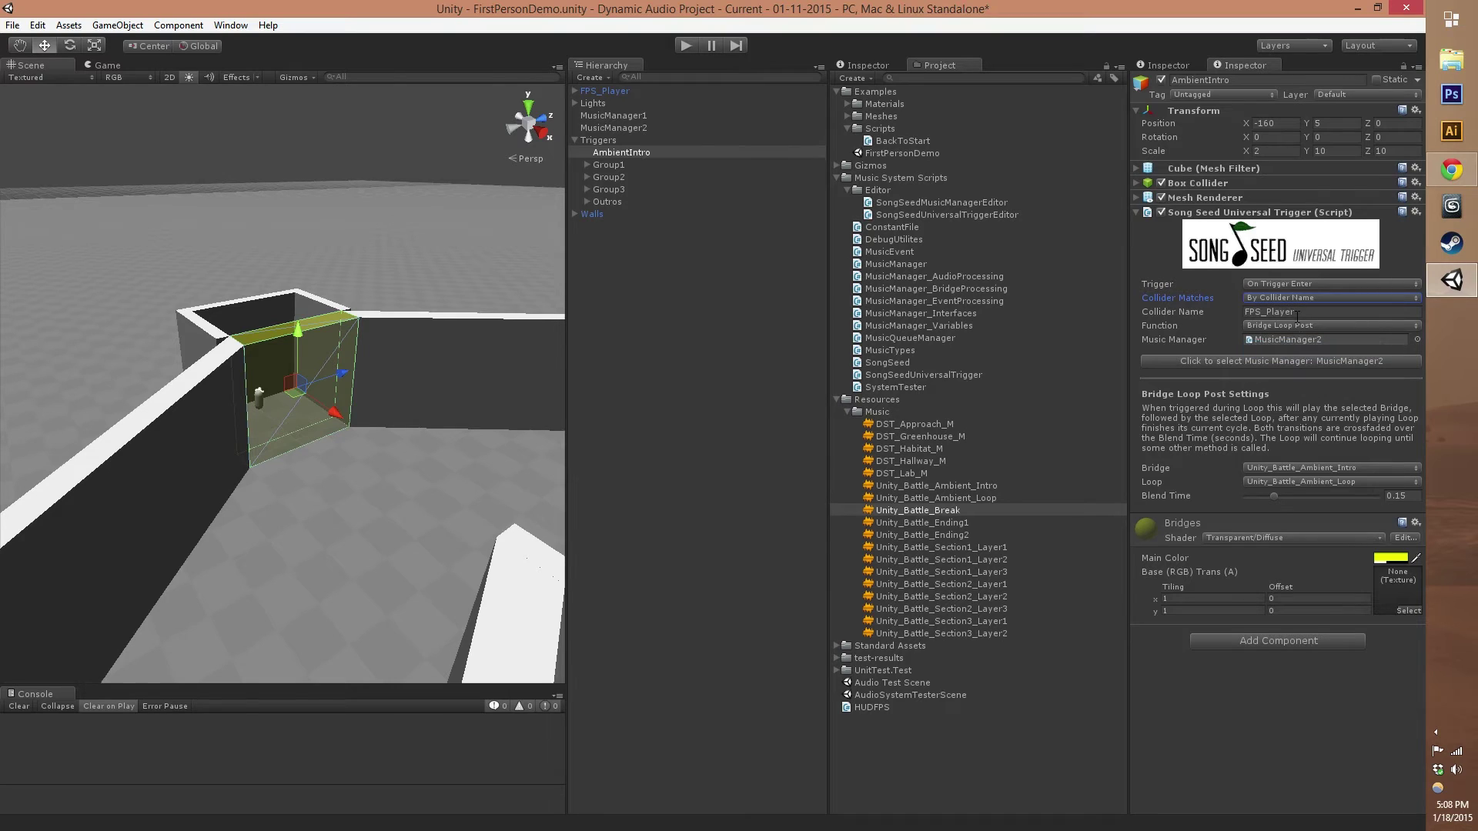
pyautogui.click(1298, 312)
pyautogui.doubleClick(1299, 313)
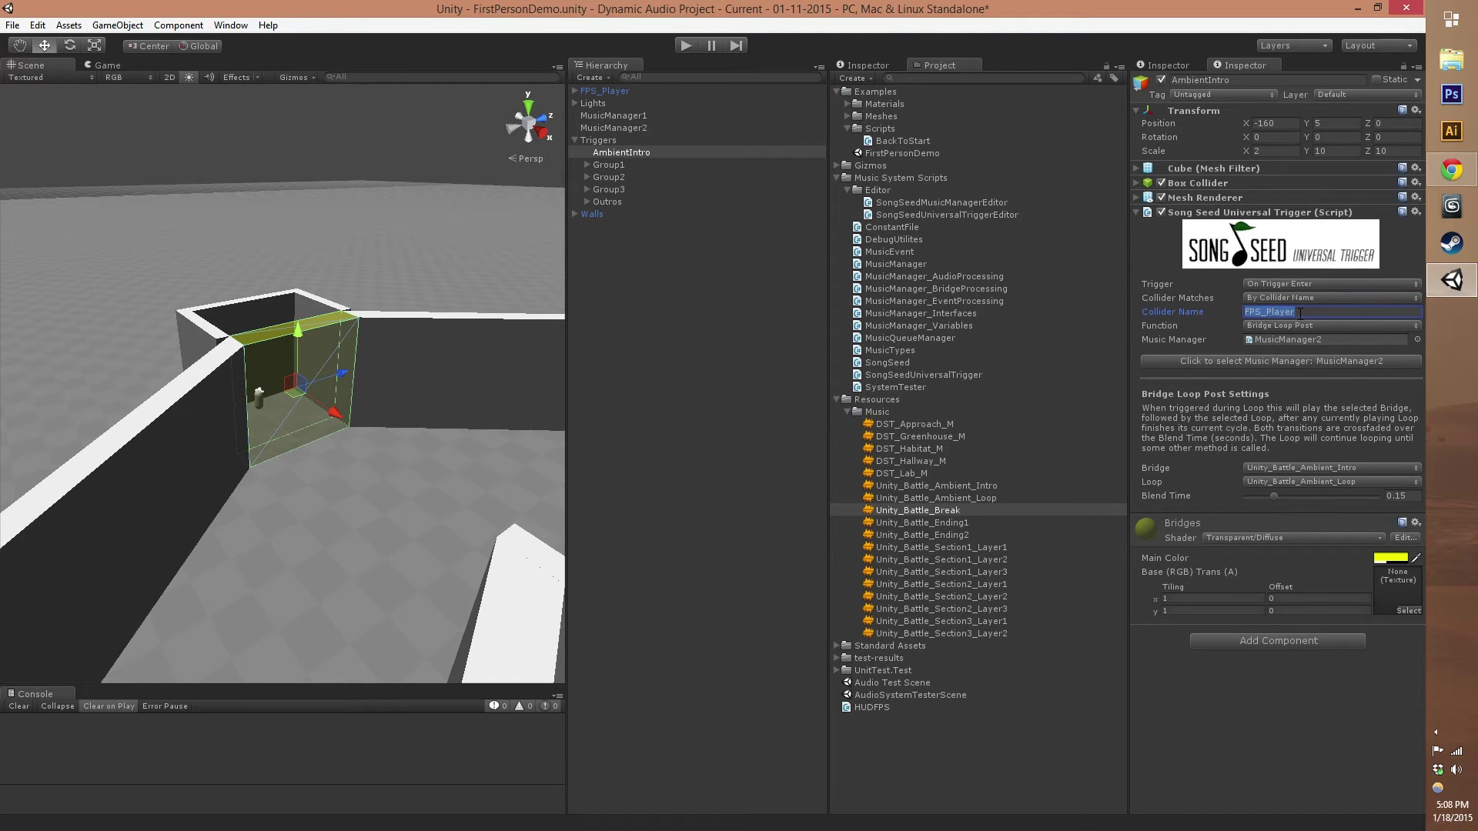
pyautogui.click(609, 90)
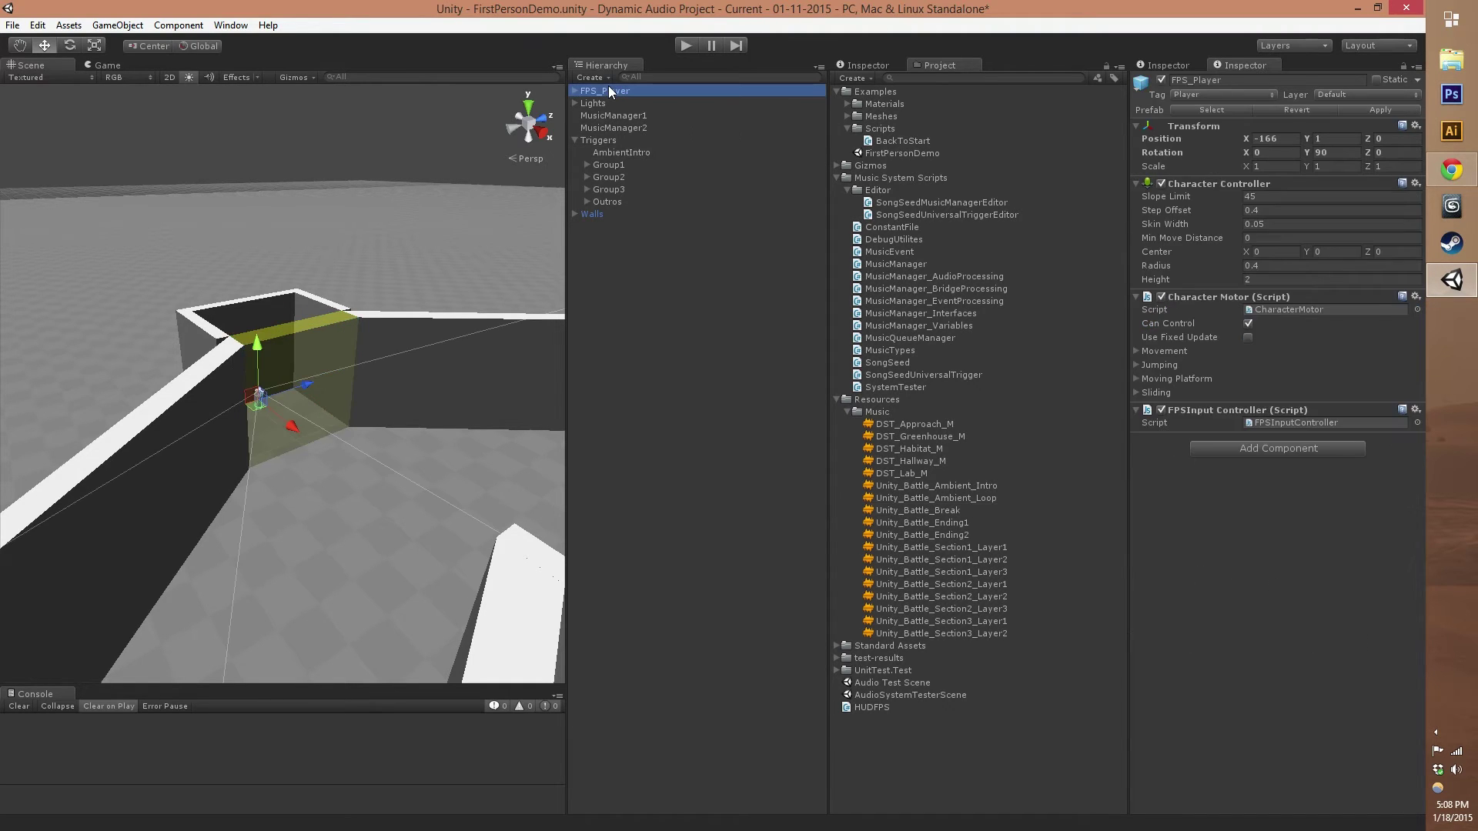
pyautogui.click(616, 153)
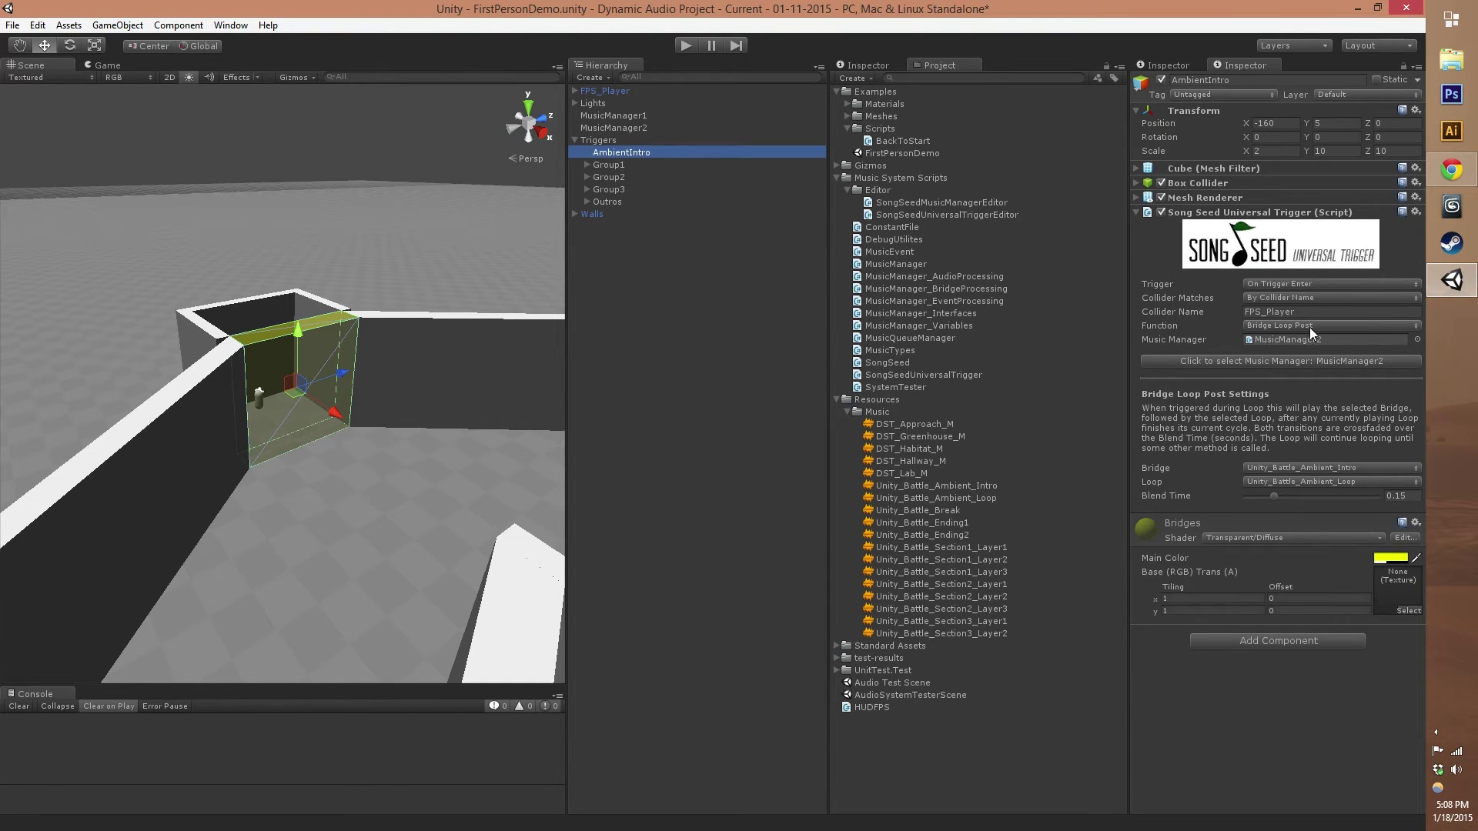
pyautogui.click(1171, 327)
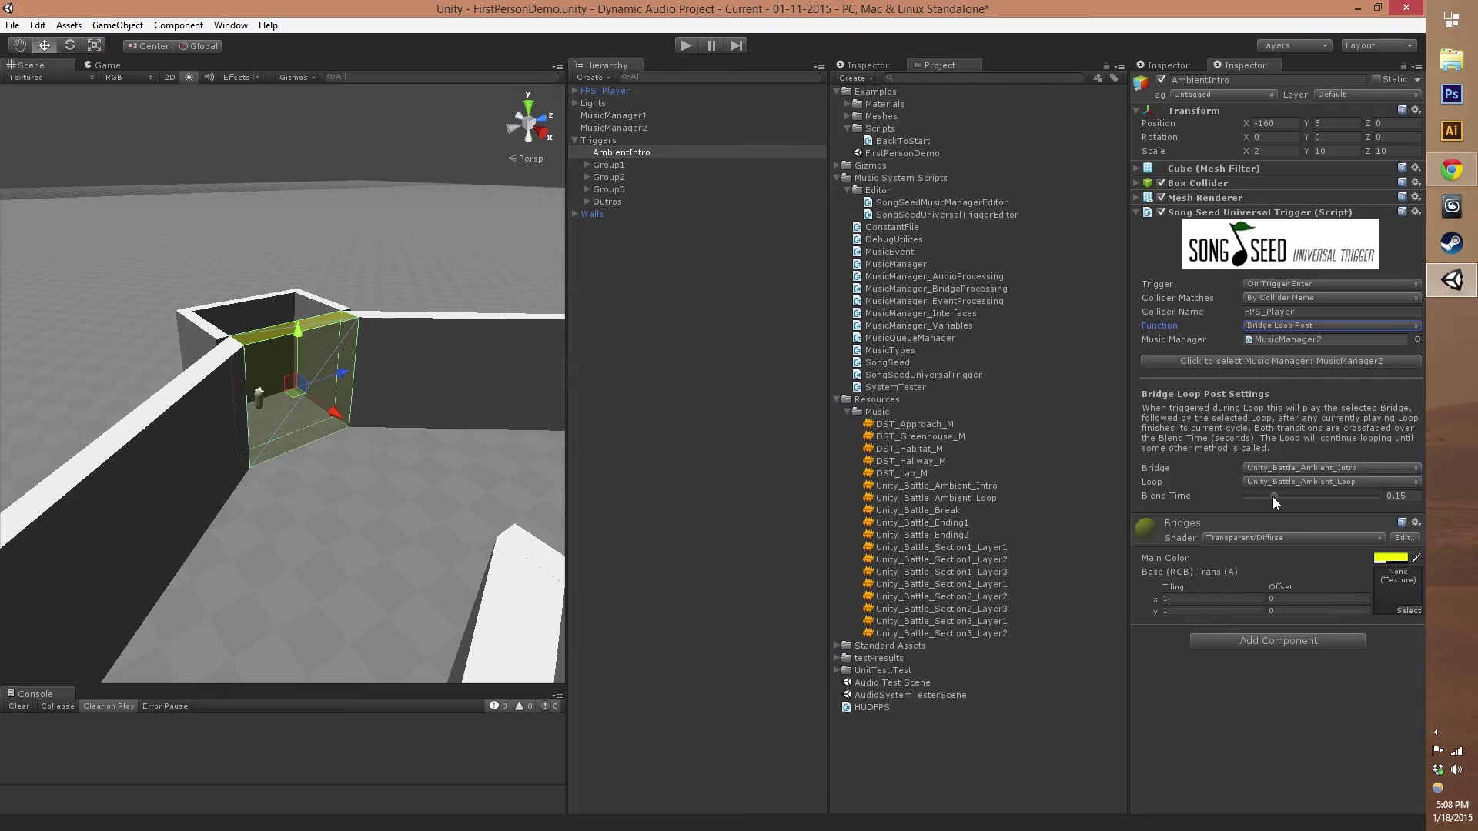
# Step: Drag AmbientIntro's Blend Time down, then back up to about 0.15 seconds
pyautogui.moveTo(1272, 496); pyautogui.dragTo(1249, 496)
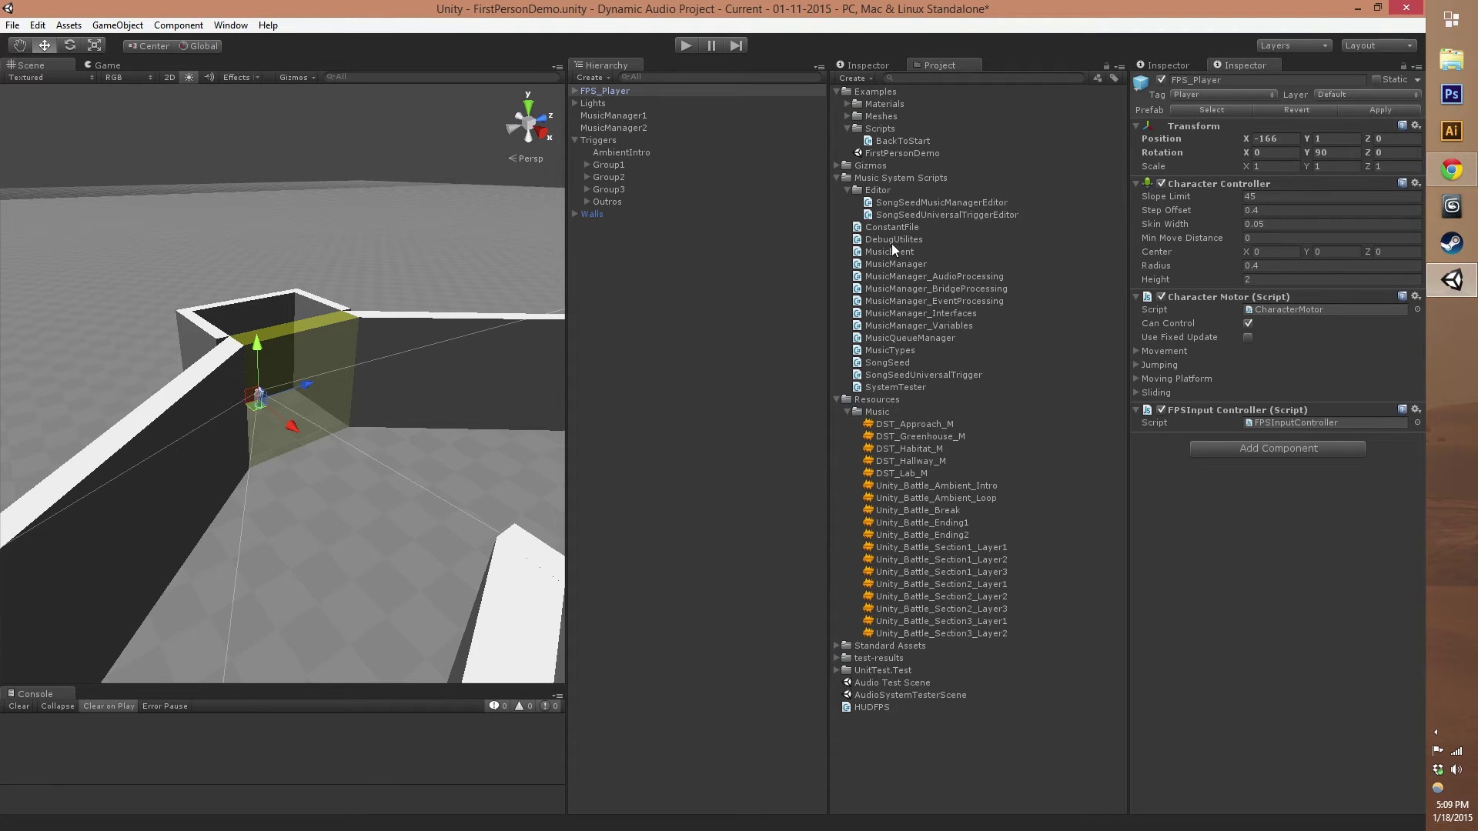
pyautogui.click(618, 153)
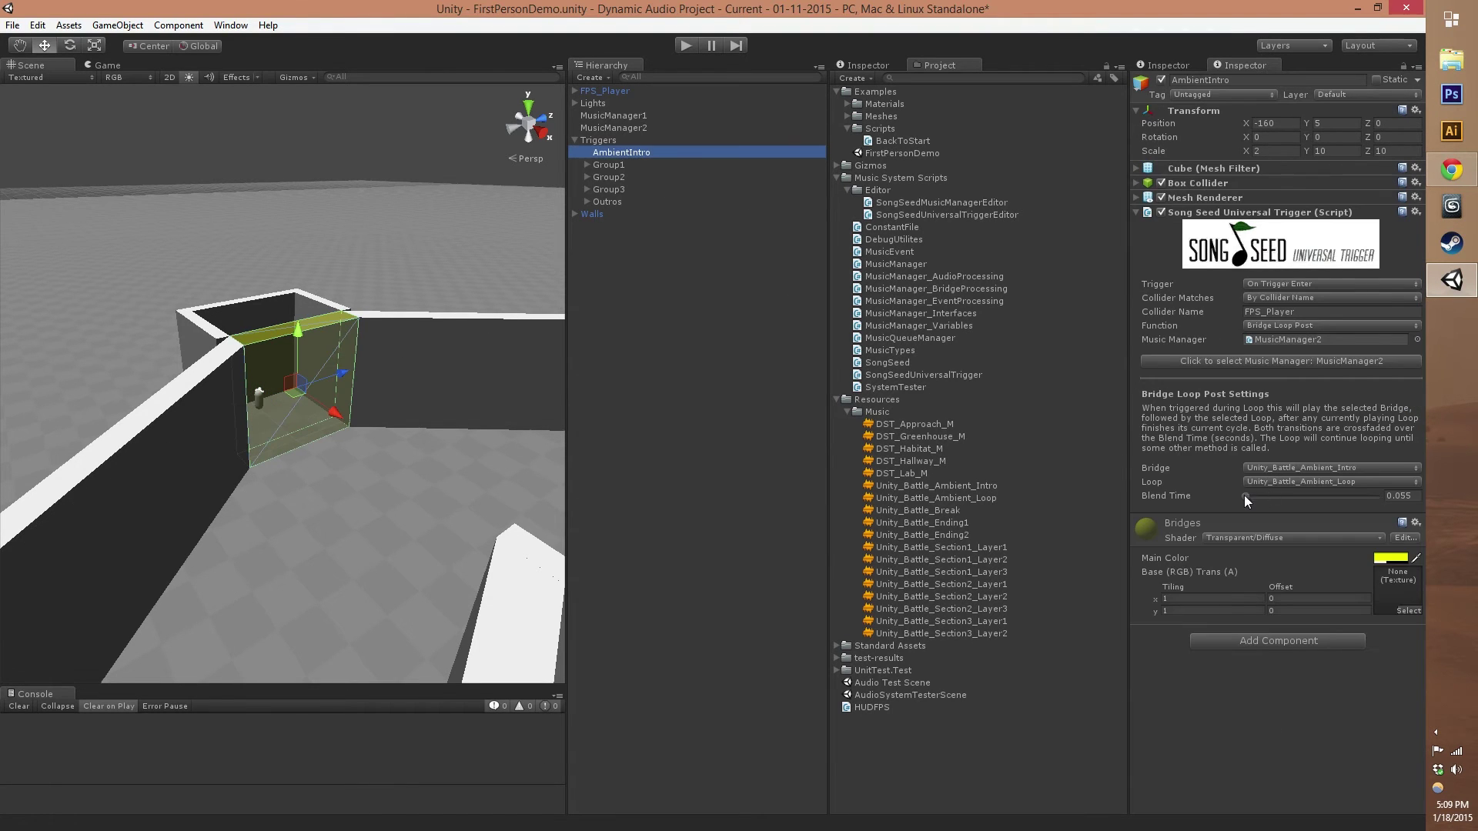
pyautogui.moveTo(1243, 496); pyautogui.dragTo(1273, 500)
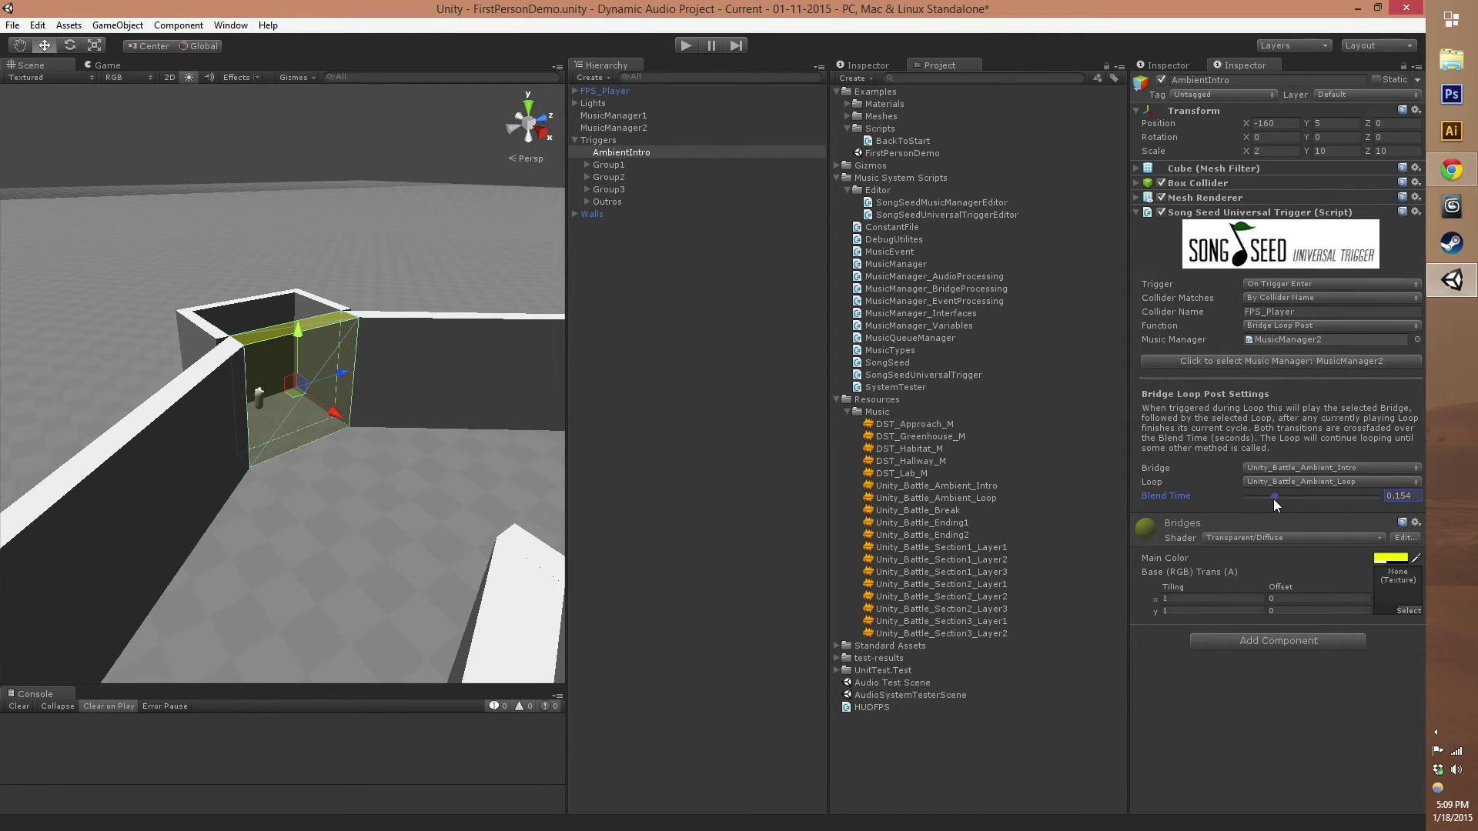
# Step: Expand Group1 and step through BridgeLoopPost1-1, LoopPost1-2 and LoopPost1-3
pyautogui.click(585, 164)
pyautogui.click(622, 176)
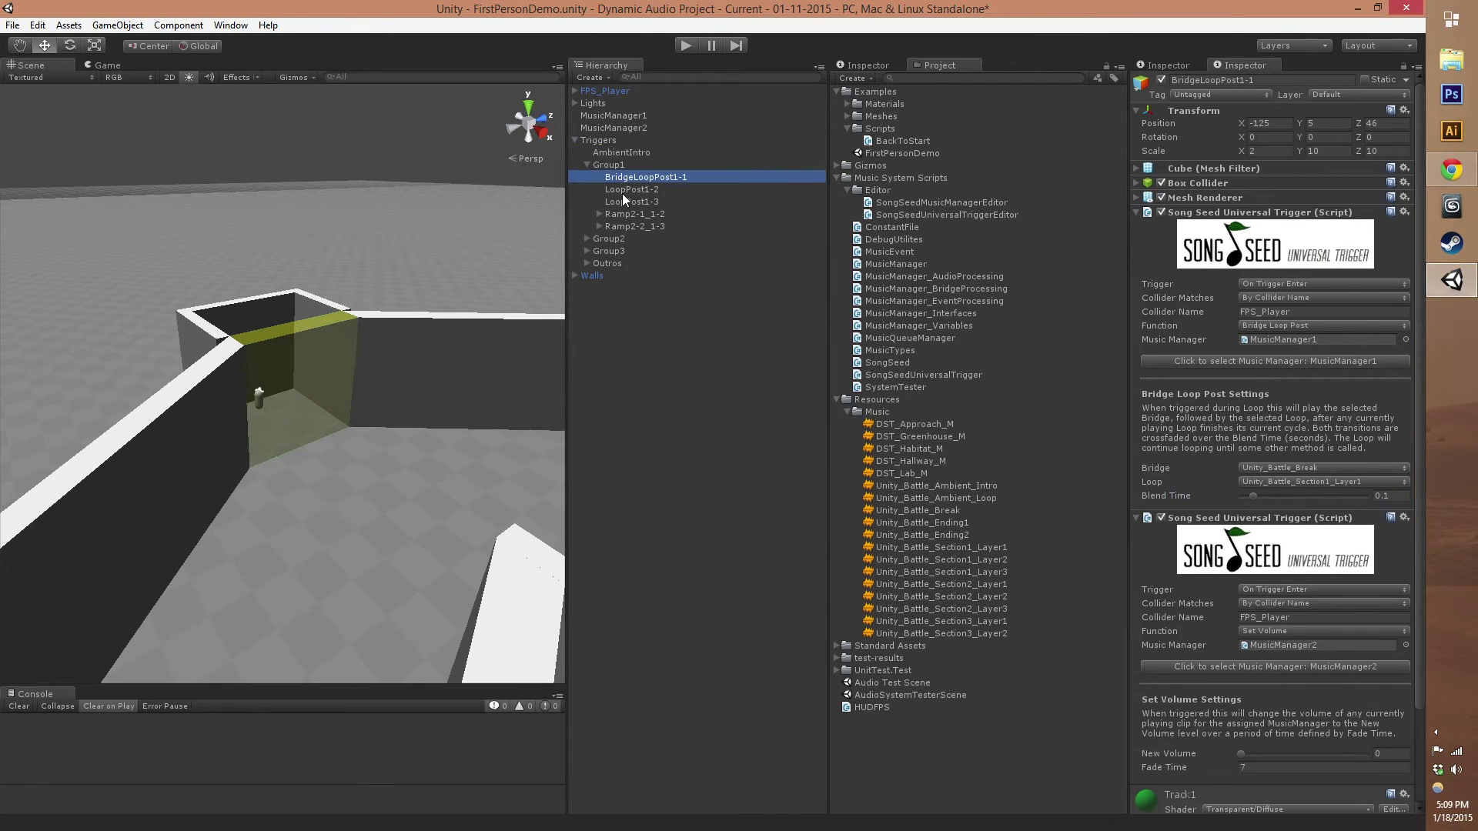
pyautogui.click(623, 192)
pyautogui.click(623, 203)
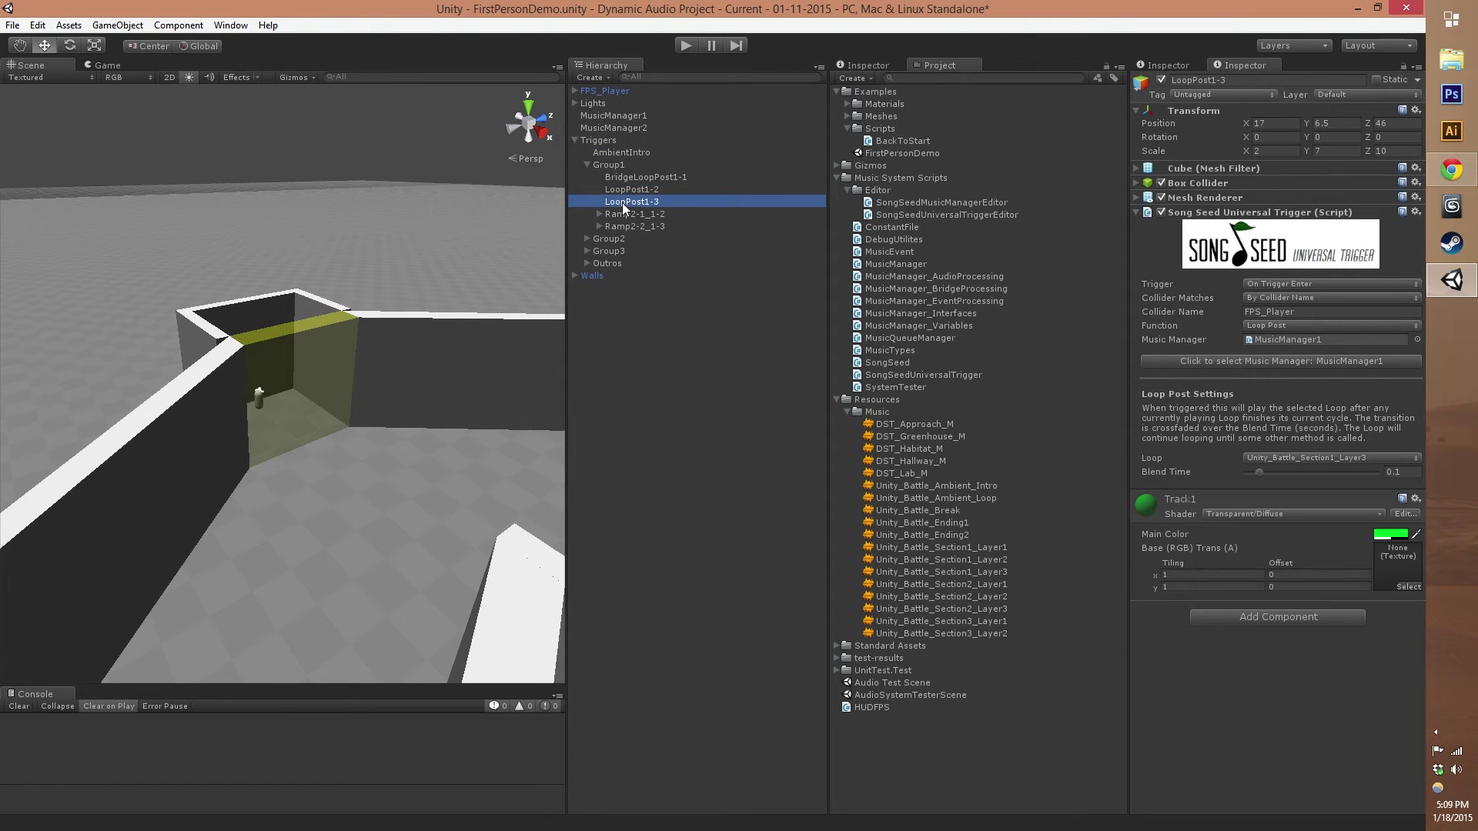
# Step: Fly the Scene view to the red ramp and select BridgeLoopPost2-1, checking its MusicManager1 target
pyautogui.moveTo(413, 278); pyautogui.dragTo(457, 356, button='right')
pyautogui.click(443, 364)
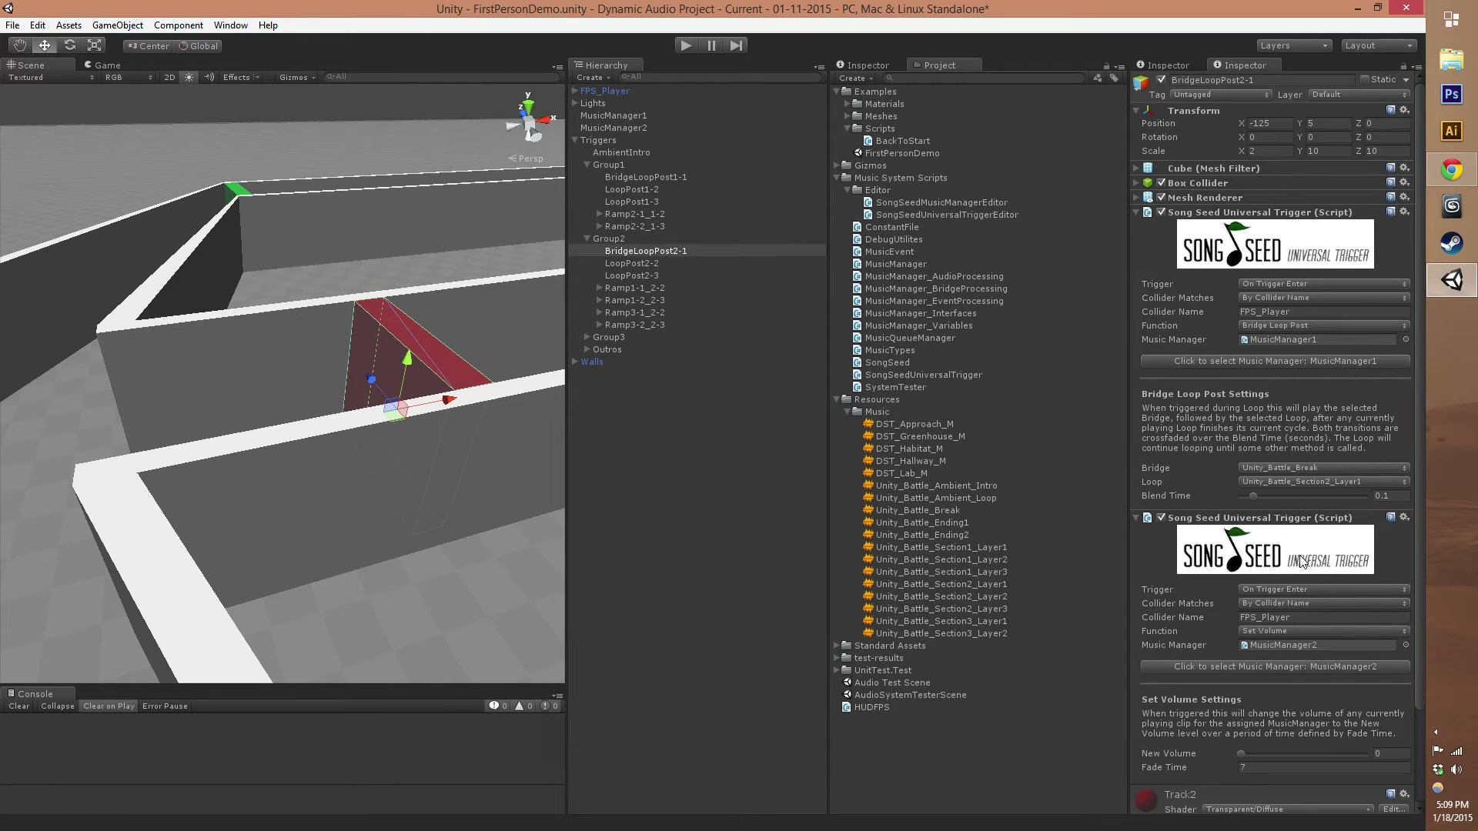
pyautogui.scroll(-3, 1267, 750)
pyautogui.scroll(3, 1277, 736)
pyautogui.click(1296, 339)
pyautogui.scroll(-2, 1269, 681)
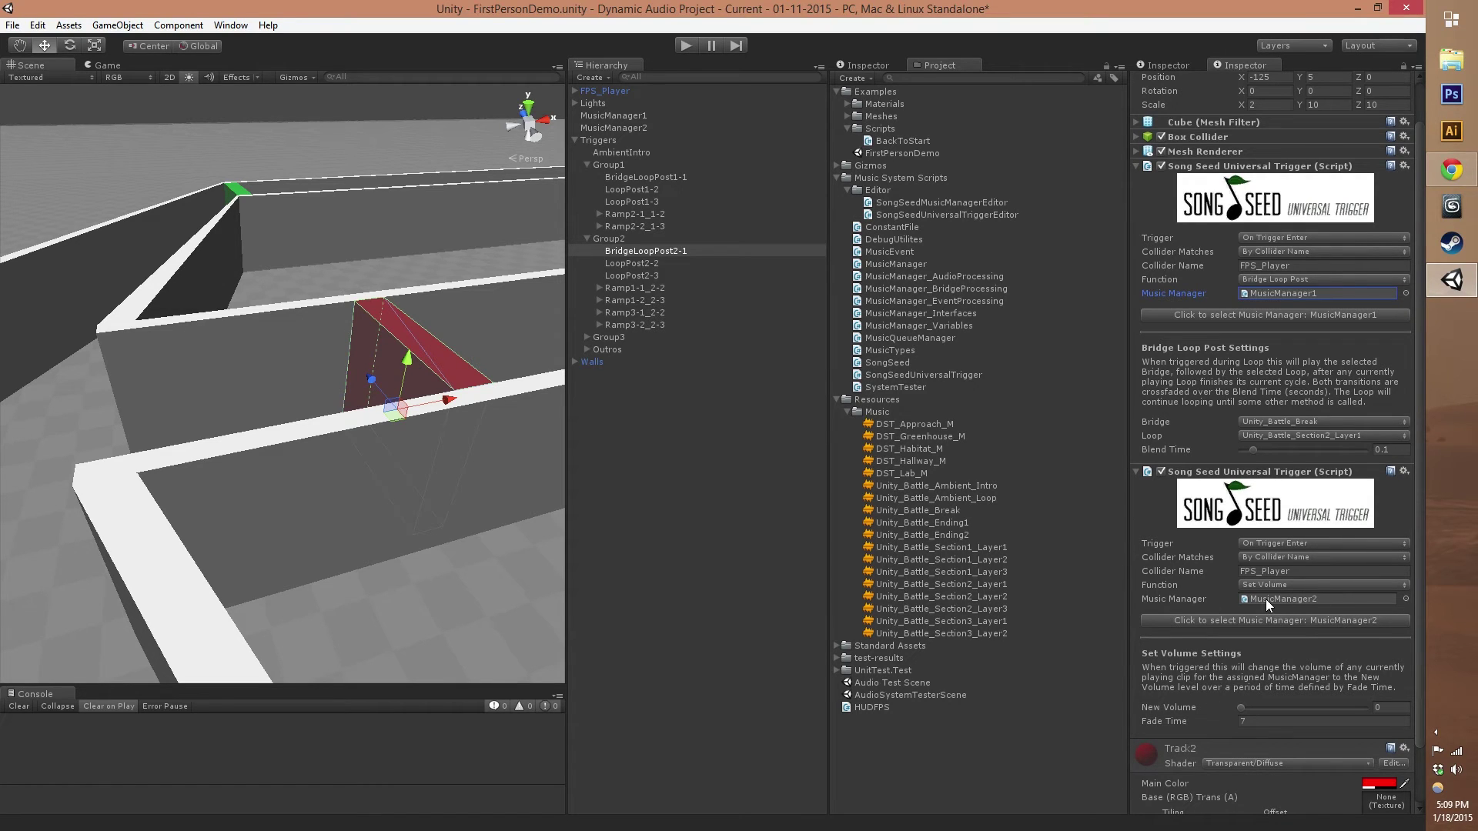
# Step: Cycle the dock tabs, ending with MusicManager1 and MusicManager2 displayed side by side
pyautogui.click(870, 65)
pyautogui.click(1162, 63)
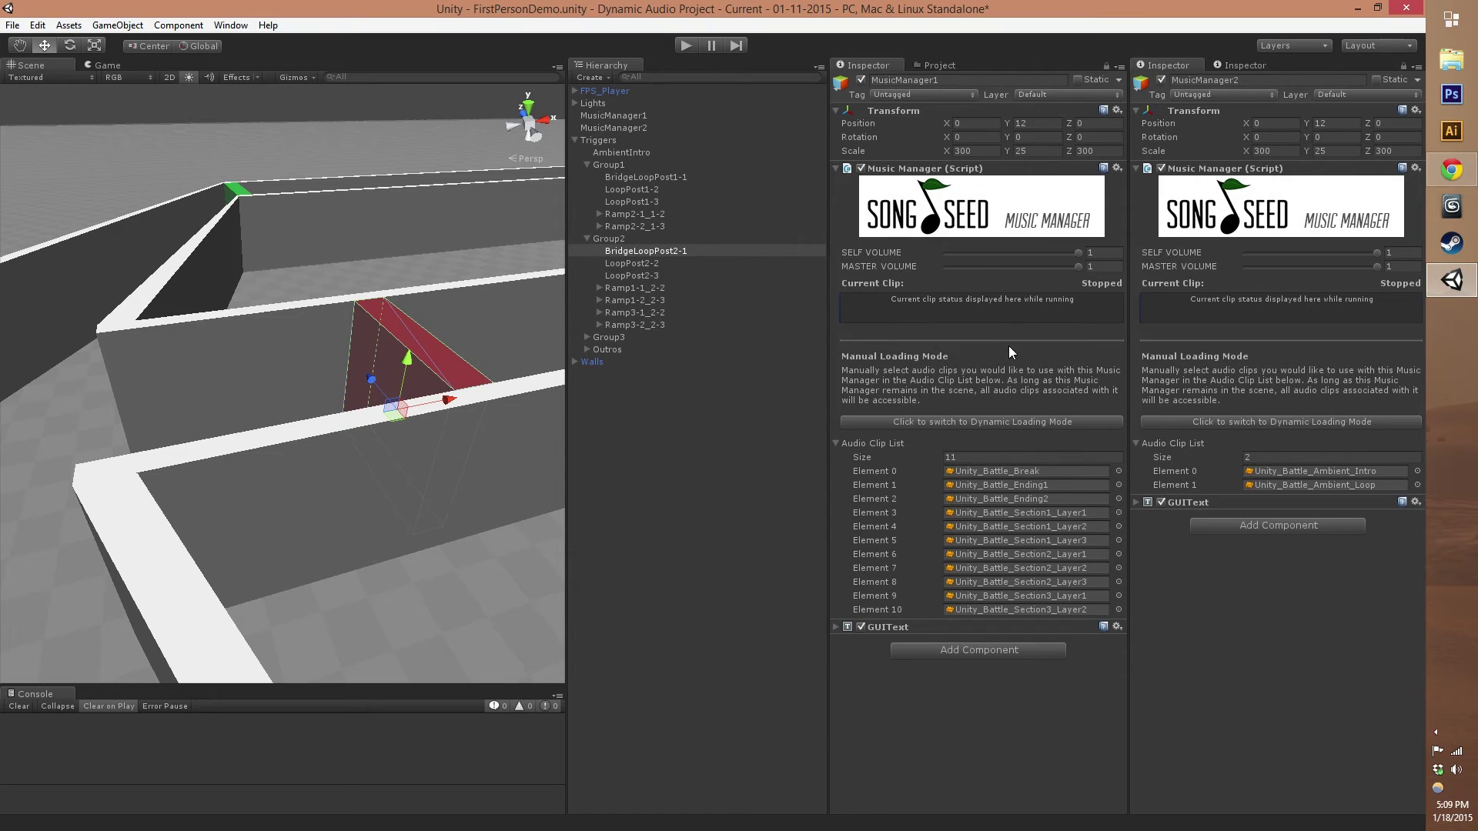
pyautogui.click(1241, 66)
pyautogui.click(933, 66)
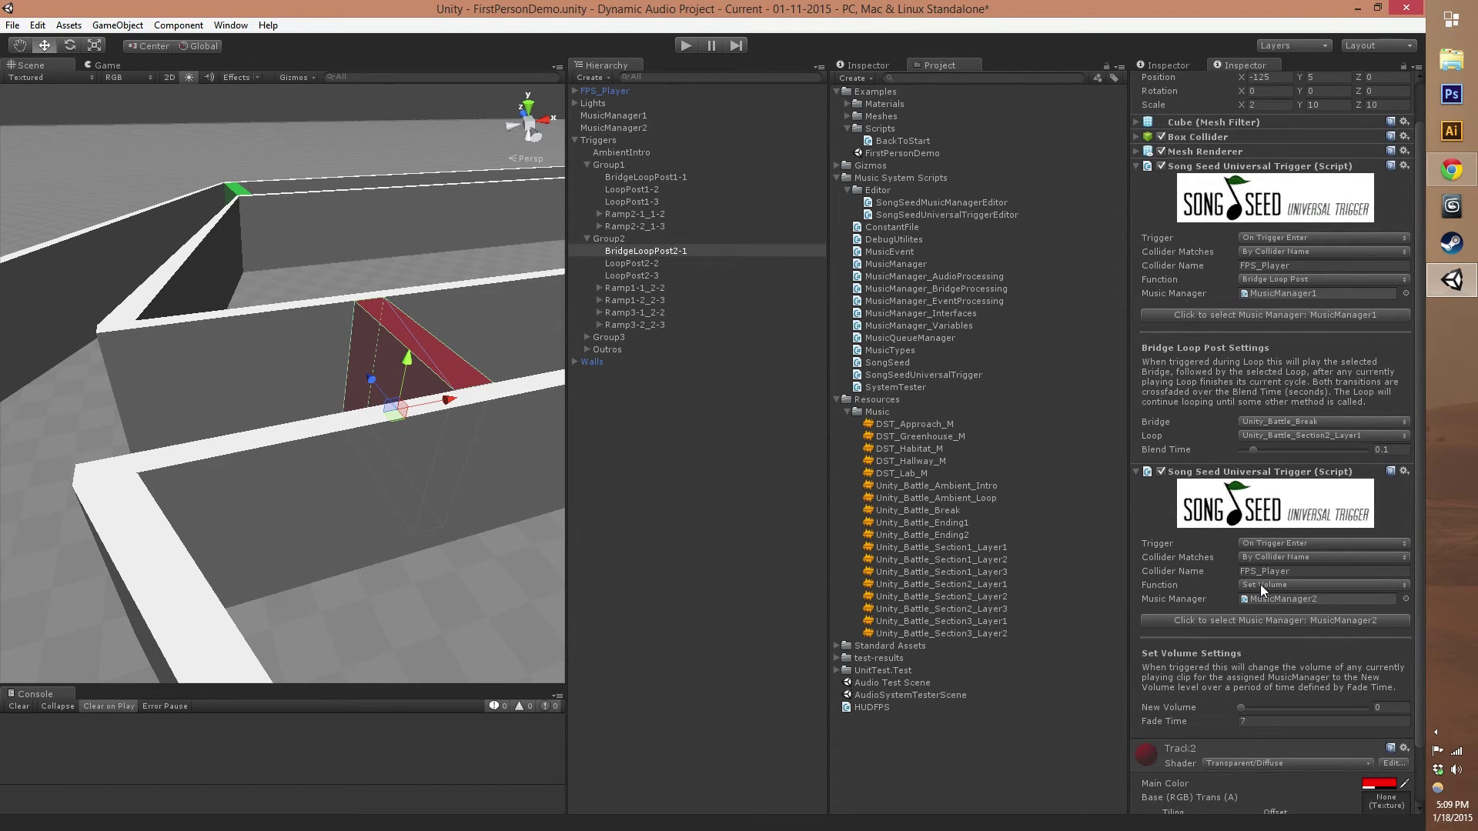
pyautogui.click(877, 65)
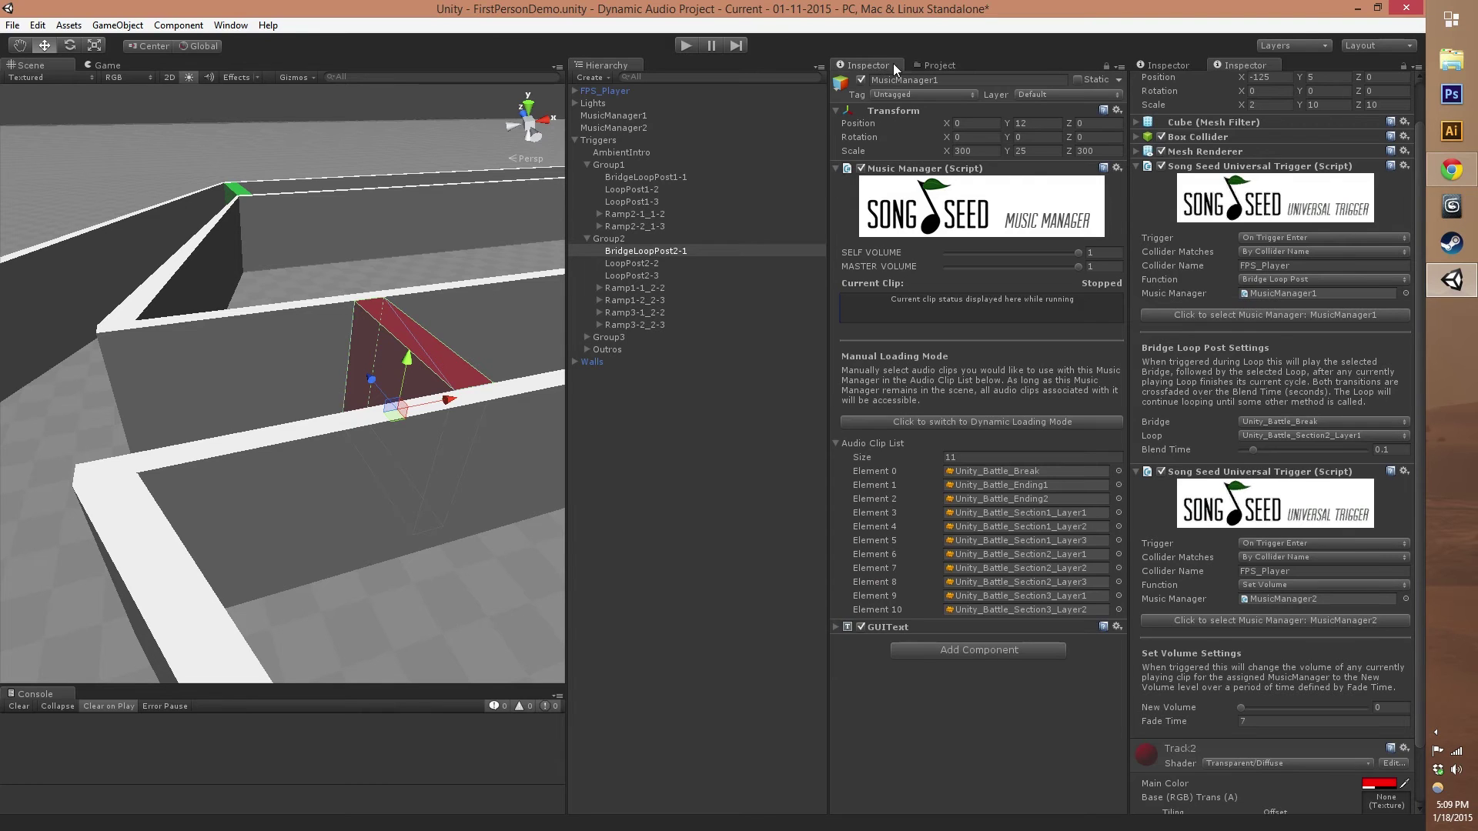
pyautogui.click(1178, 61)
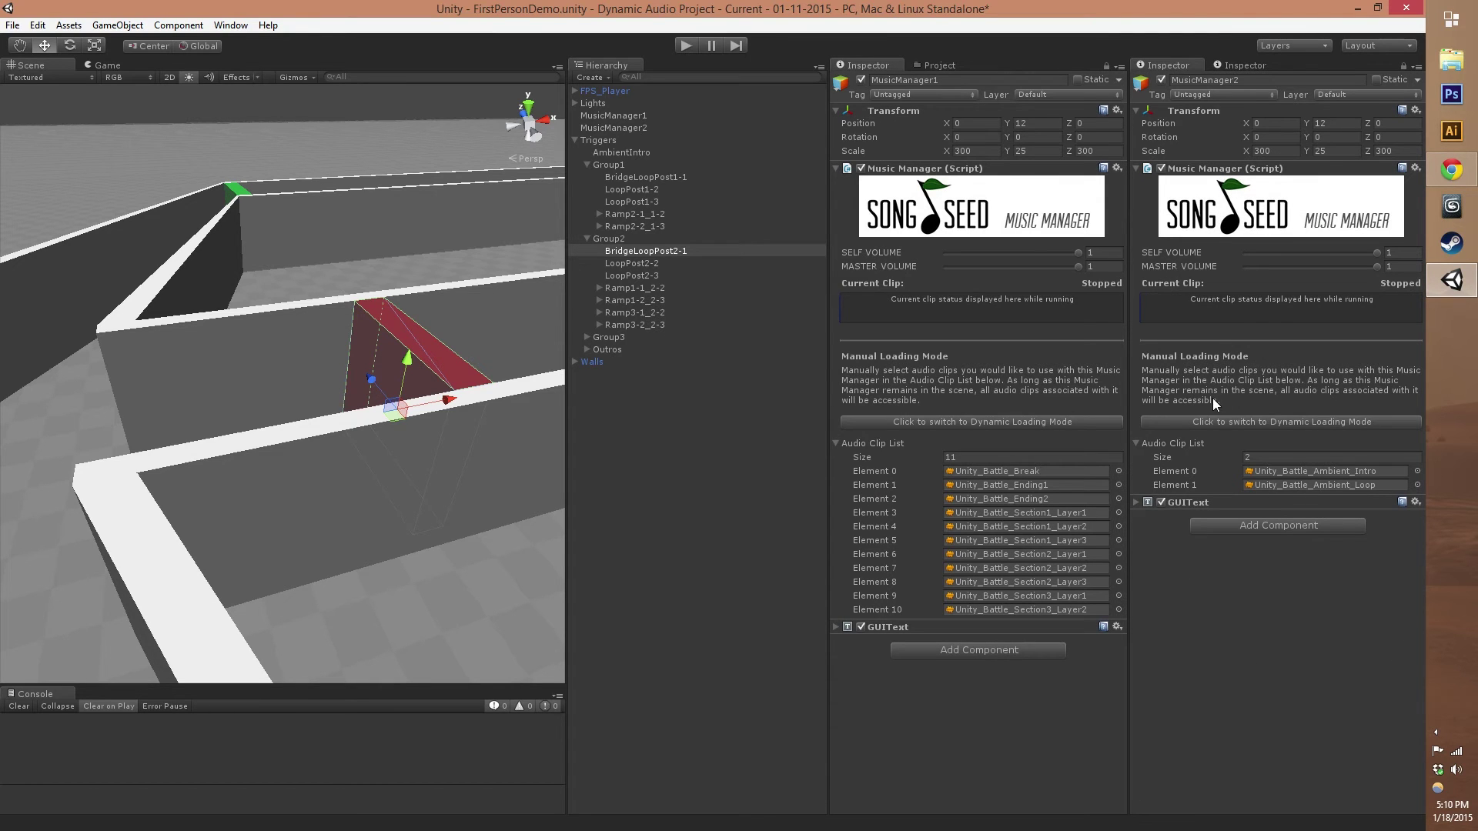
pyautogui.click(683, 46)
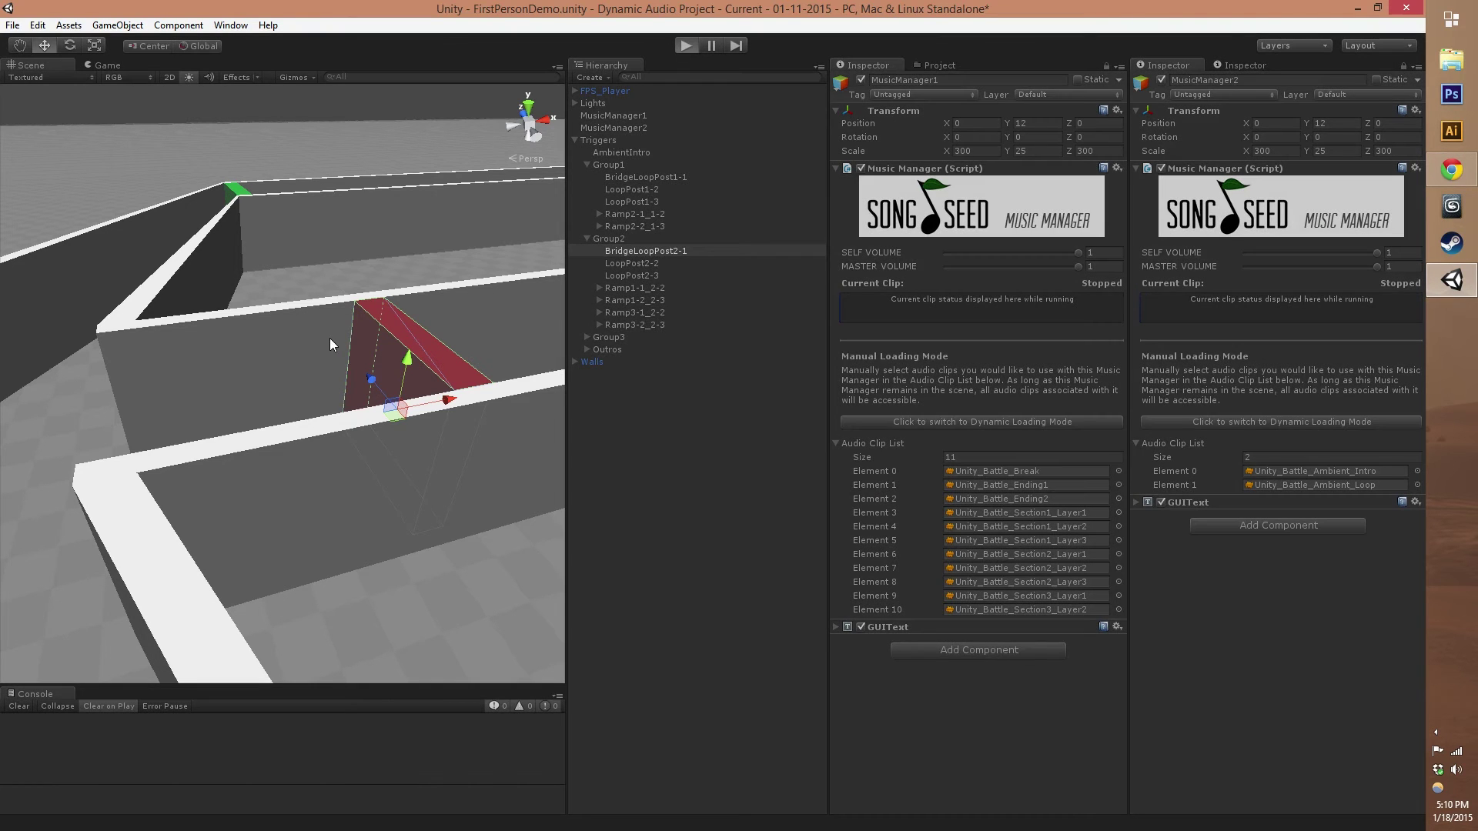
pyautogui.press('w')
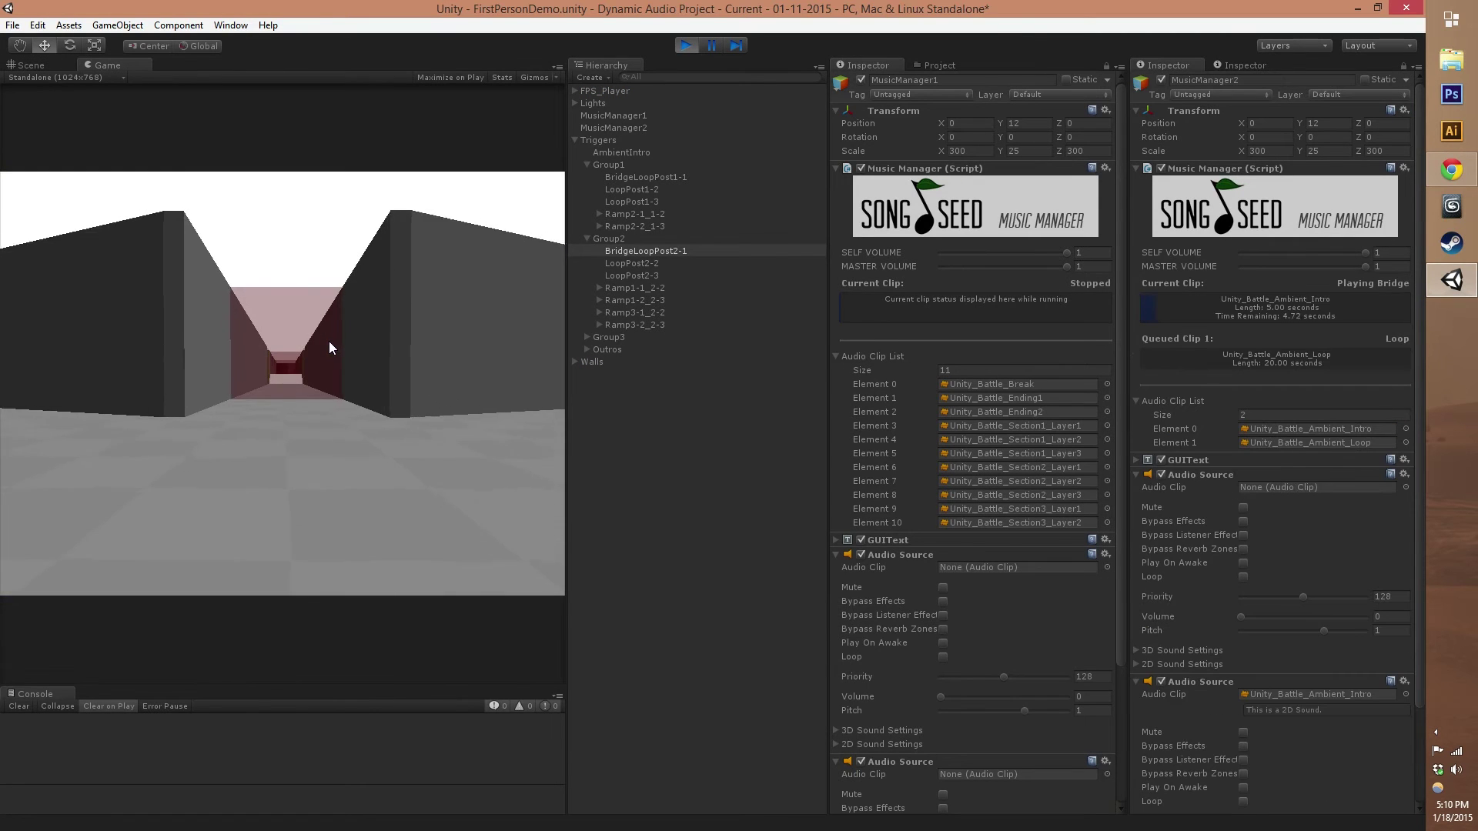
pyautogui.press('w')
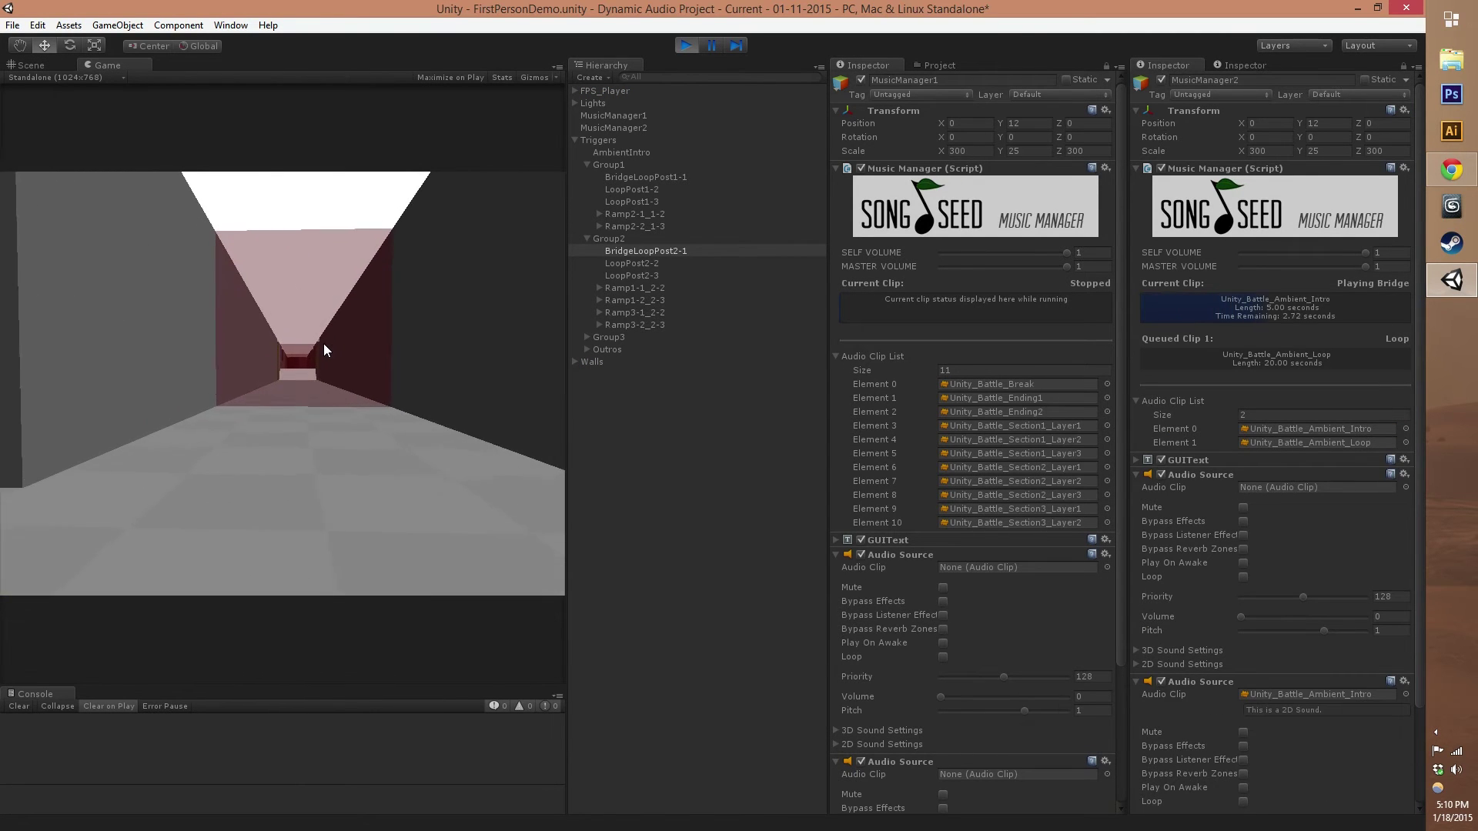
pyautogui.press('w')
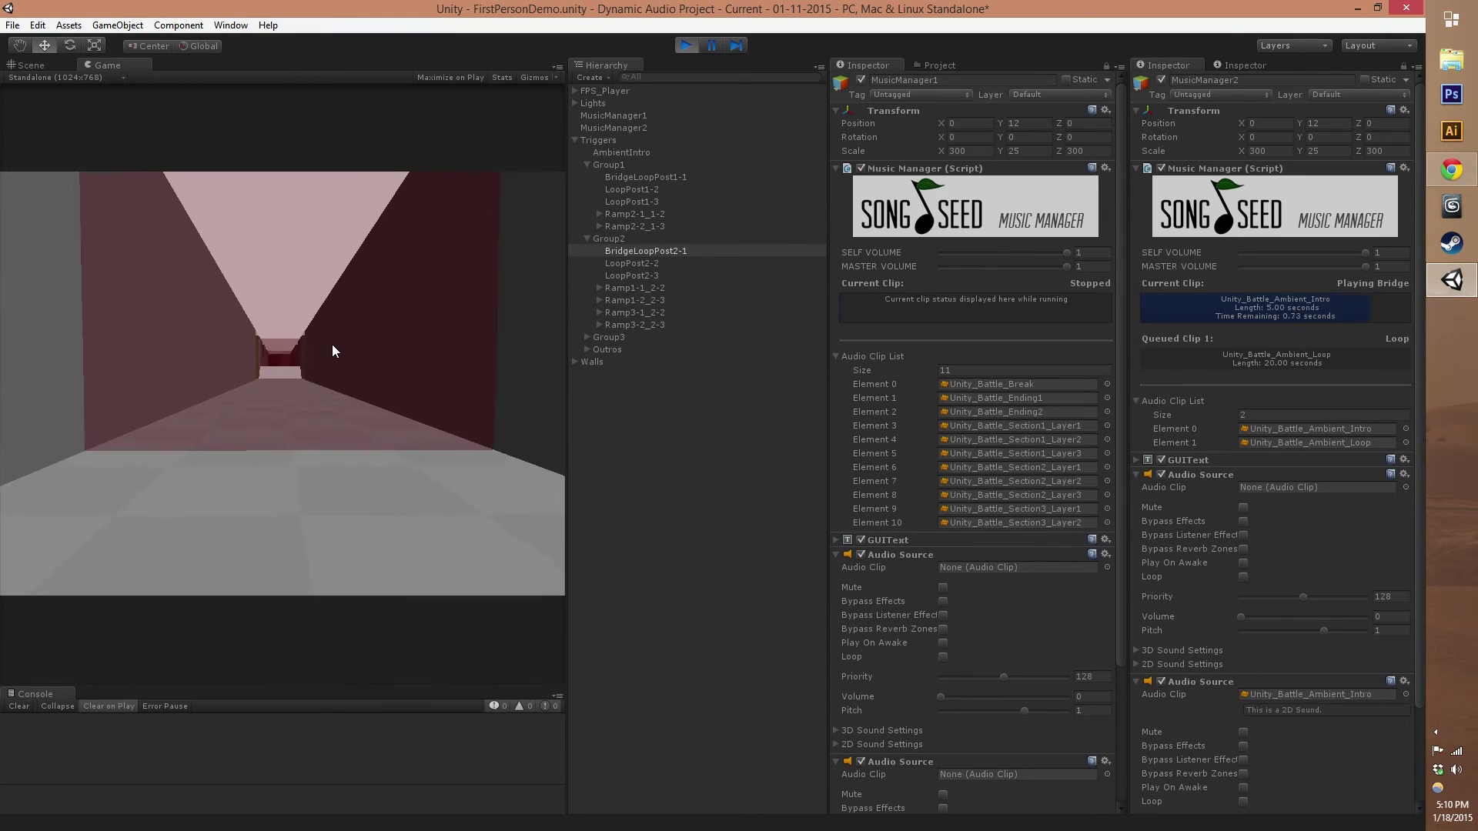
pyautogui.press('w')
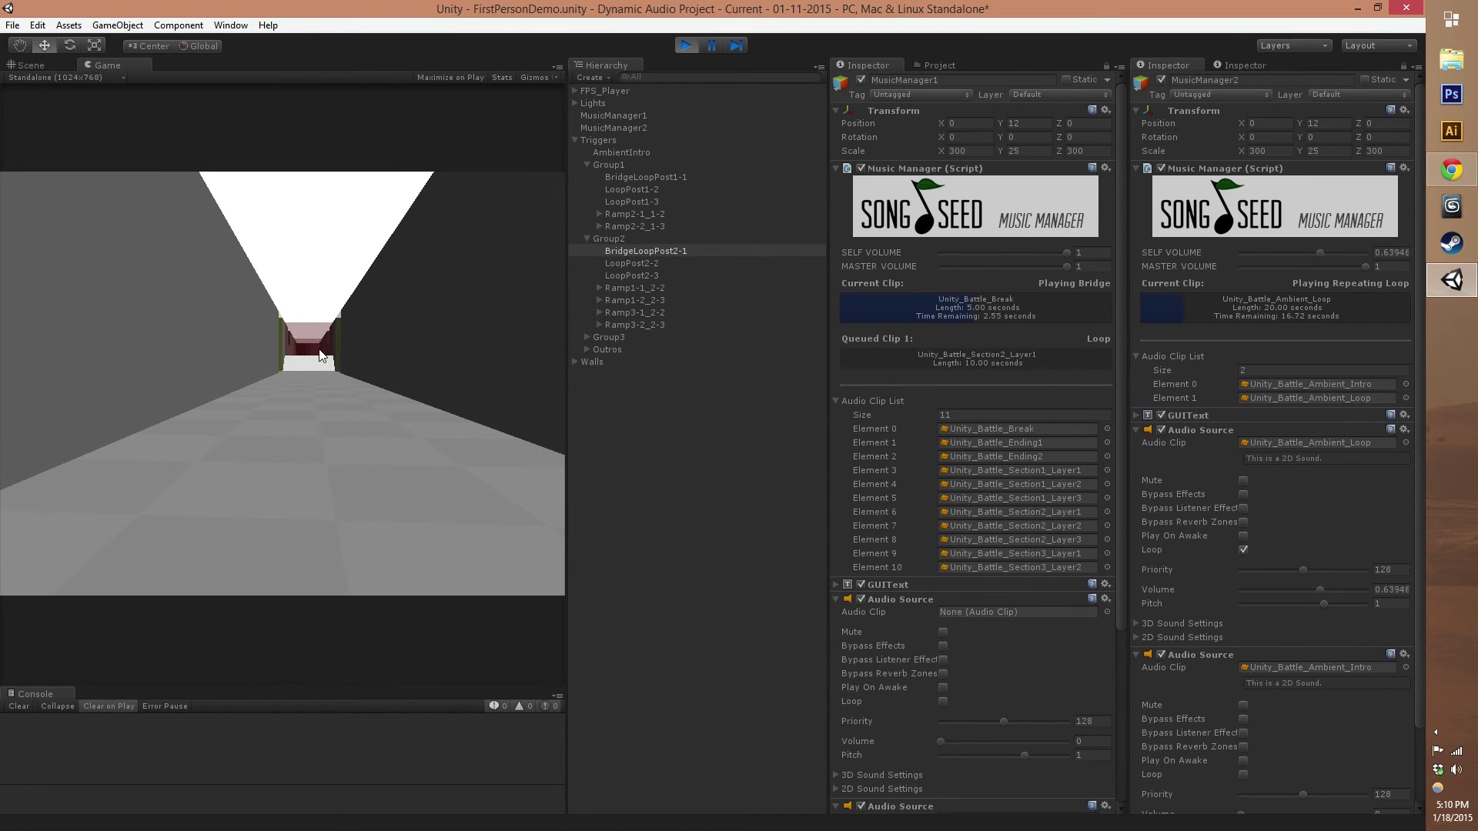
pyautogui.press('w')
pyautogui.press('w')
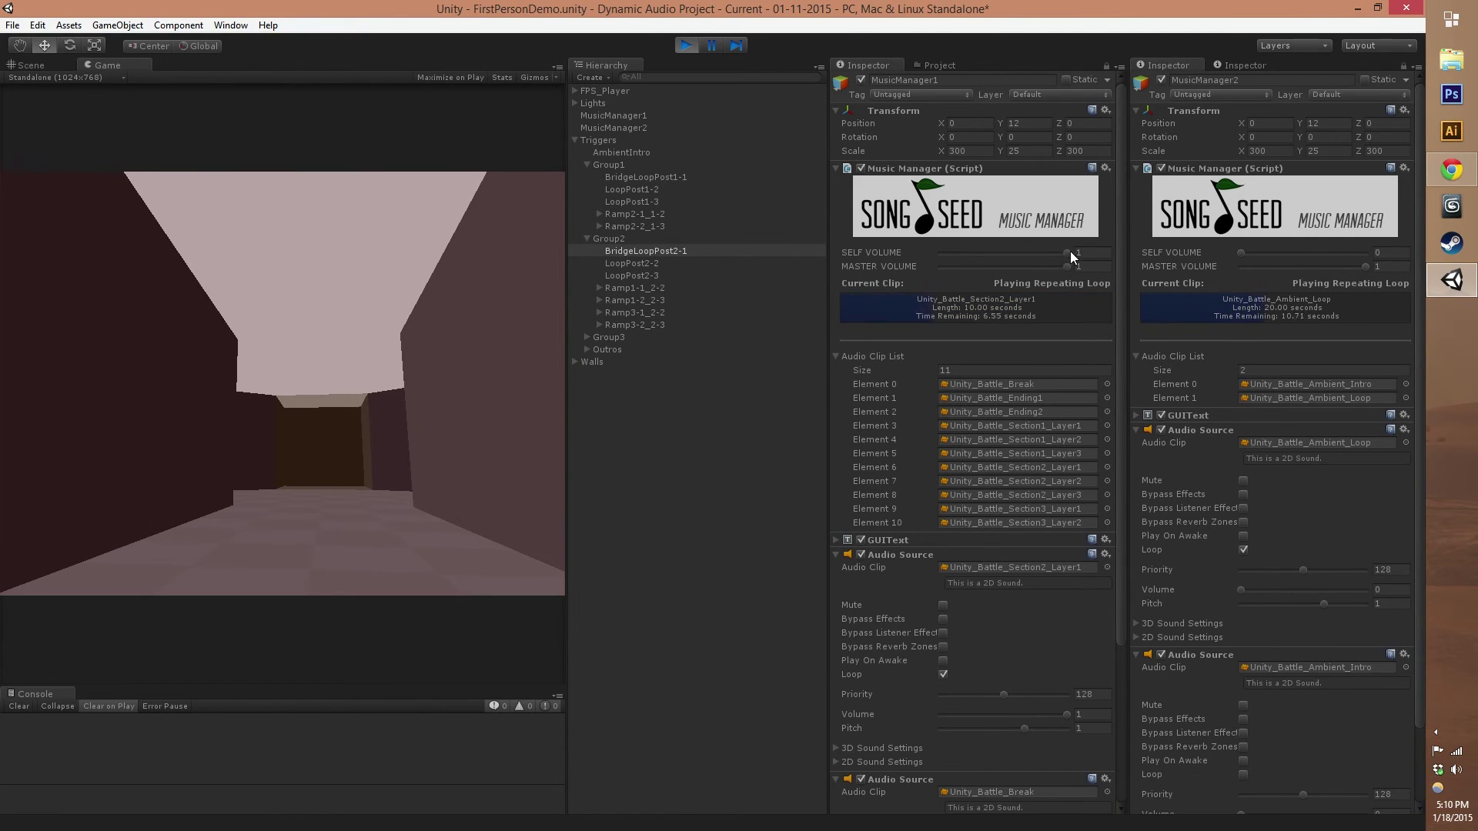
pyautogui.moveTo(1068, 253)
pyautogui.mouseDown()
pyautogui.moveTo(945, 254)
pyautogui.moveTo(1124, 256)
pyautogui.moveTo(1051, 265)
pyautogui.mouseUp()
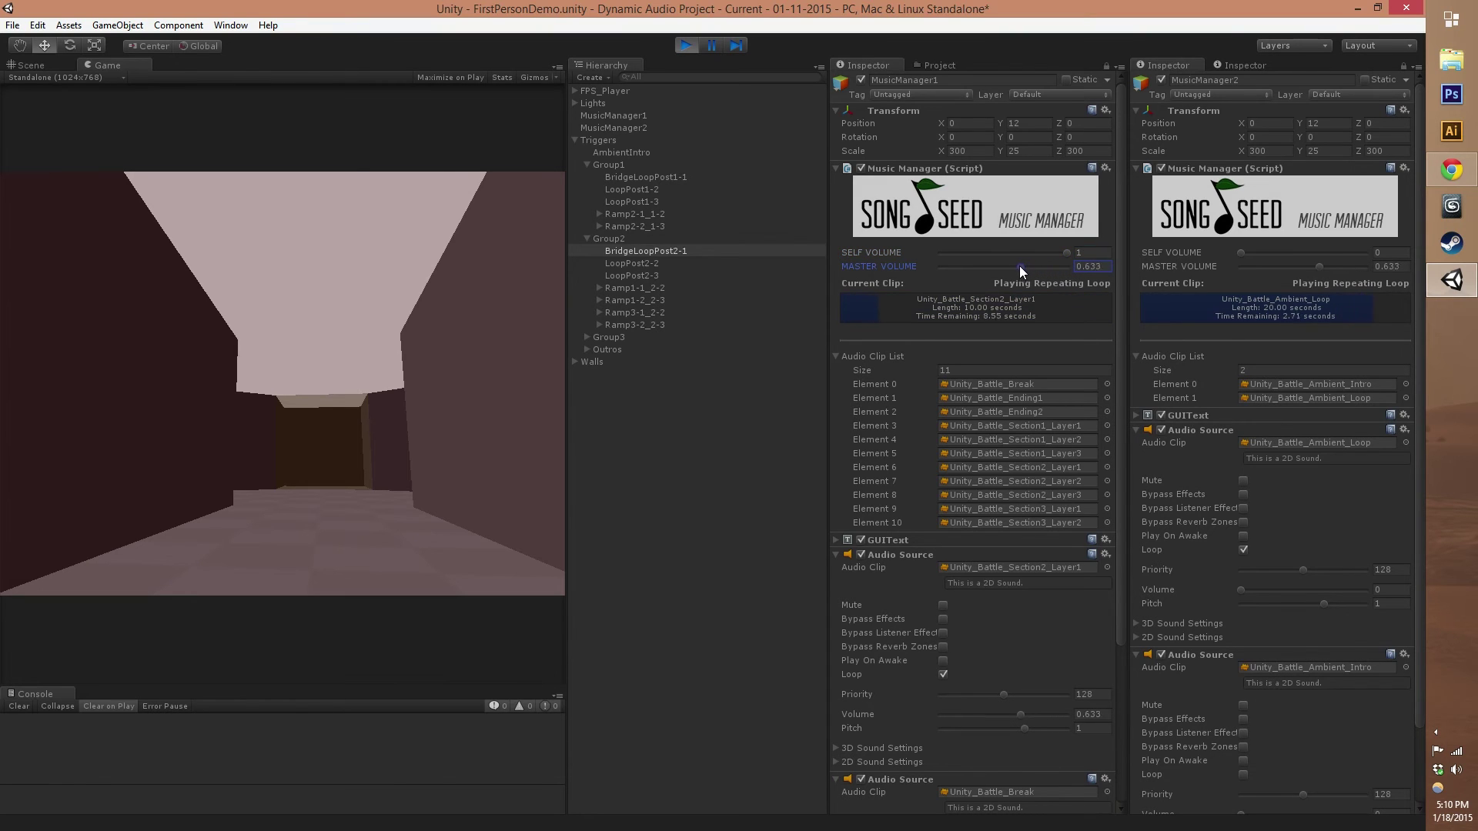
pyautogui.moveTo(1235, 251); pyautogui.dragTo(1368, 251)
pyautogui.moveTo(1016, 268)
pyautogui.mouseDown()
pyautogui.moveTo(934, 263)
pyautogui.moveTo(1082, 271)
pyautogui.moveTo(1004, 255)
pyautogui.mouseUp()
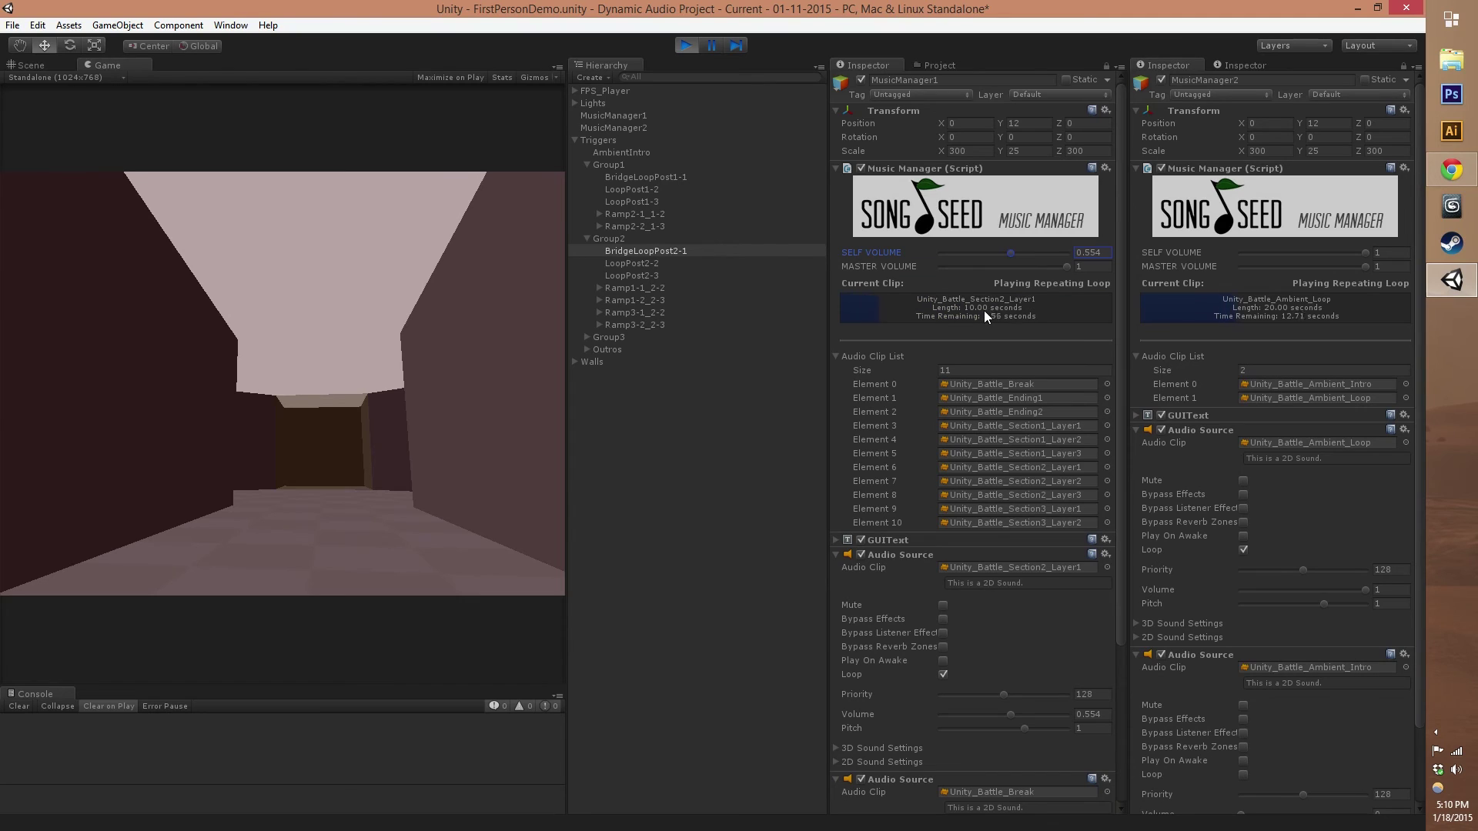
# Step: Stop Play mode, review BridgeLoopPost2-1's Song Seed trigger settings, then jump to MusicManager1
pyautogui.click(685, 46)
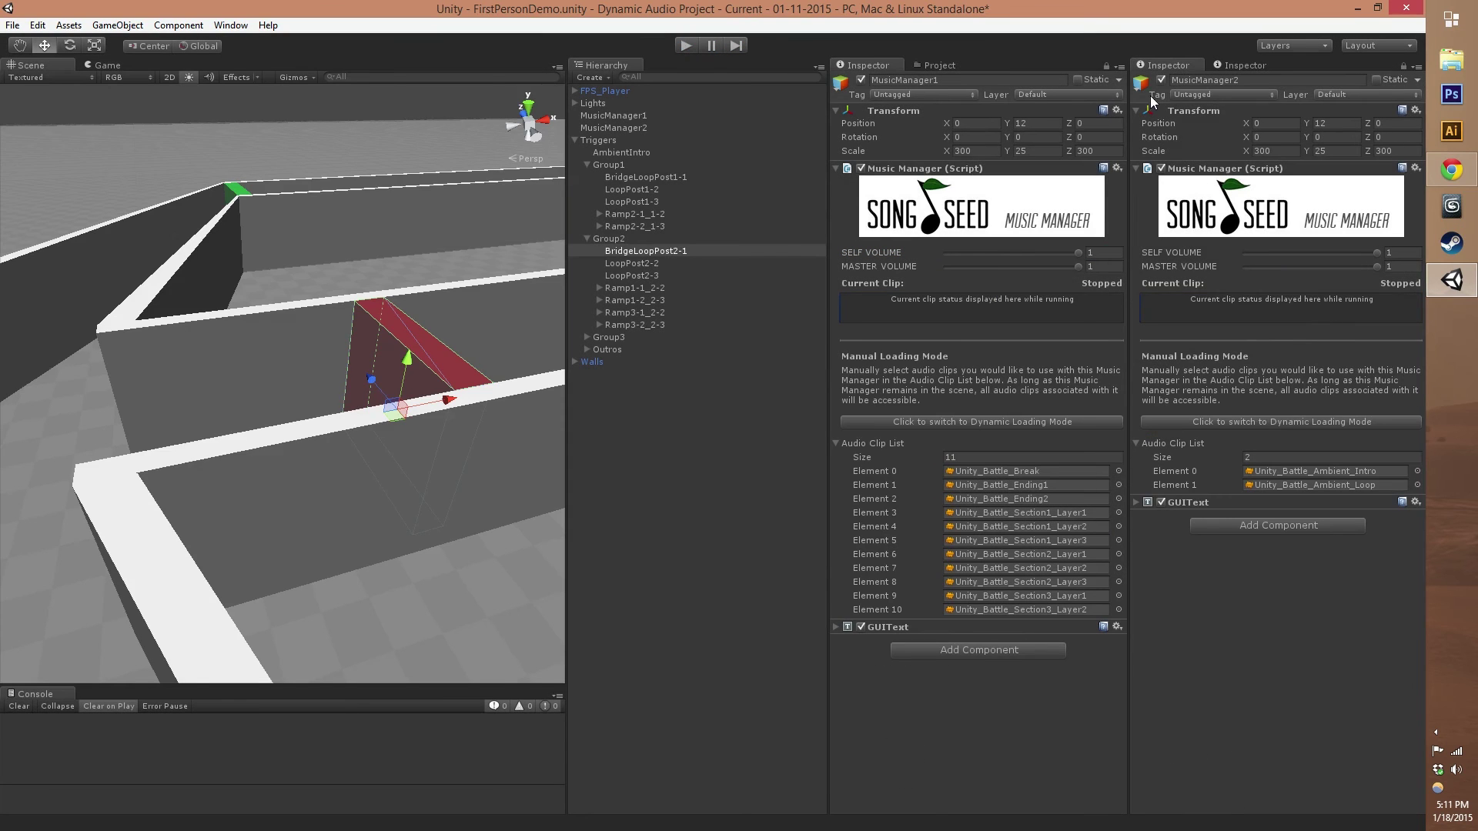
pyautogui.click(1234, 63)
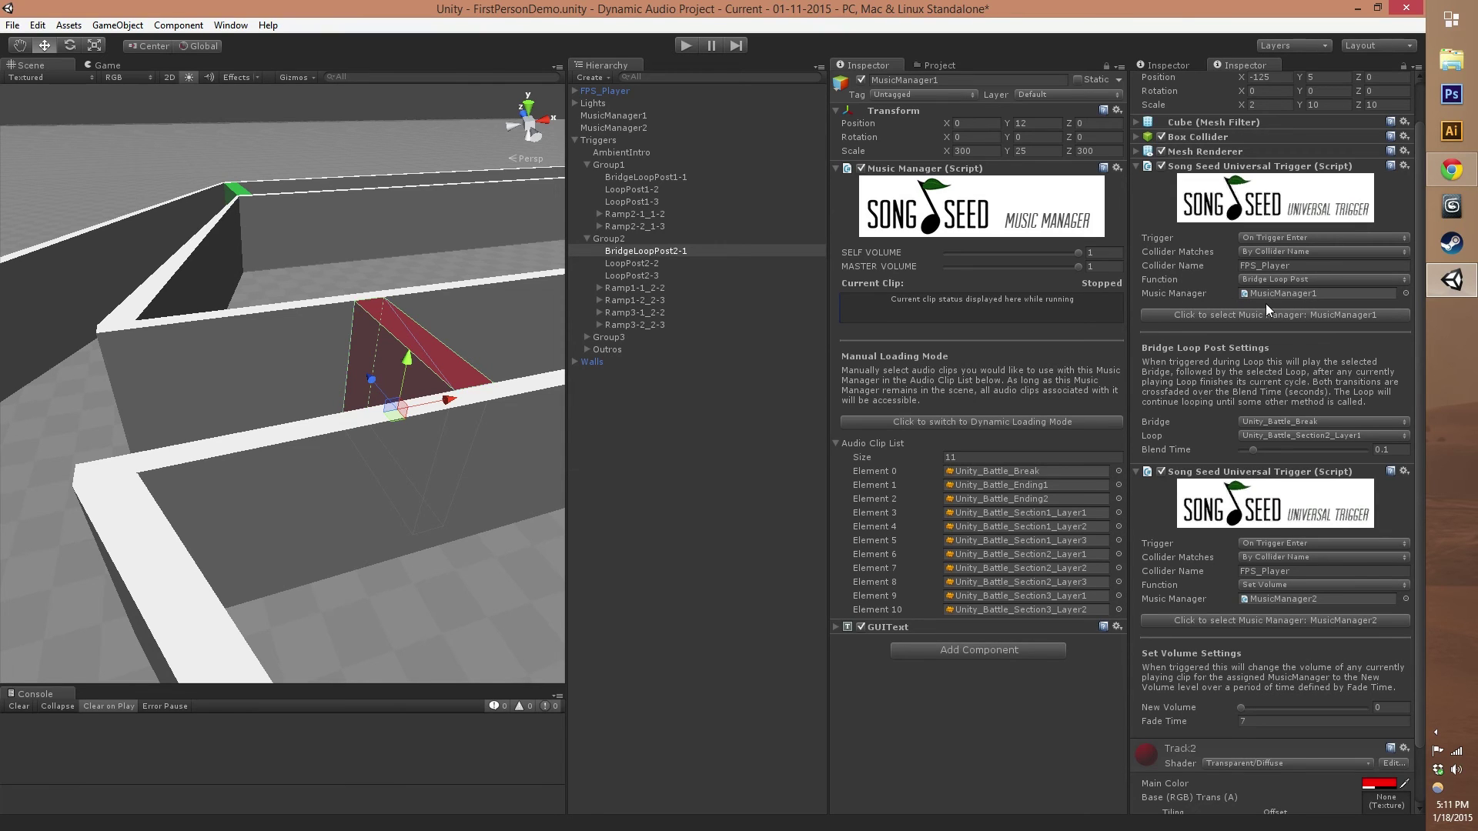
pyautogui.click(1225, 315)
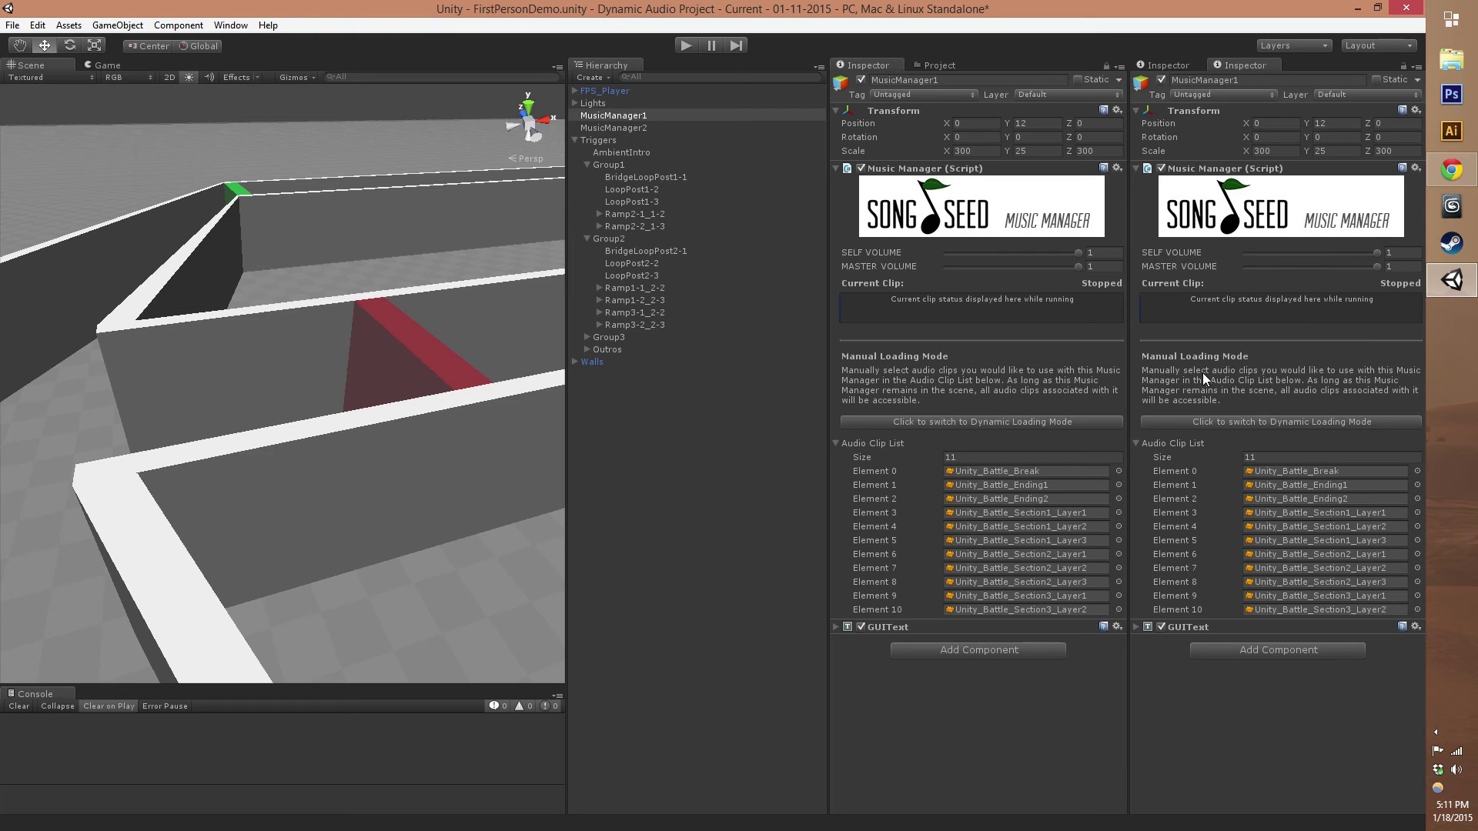
# Step: Review the battle clip entries in the list, starting from Unity_Battle_Break
pyautogui.click(1175, 62)
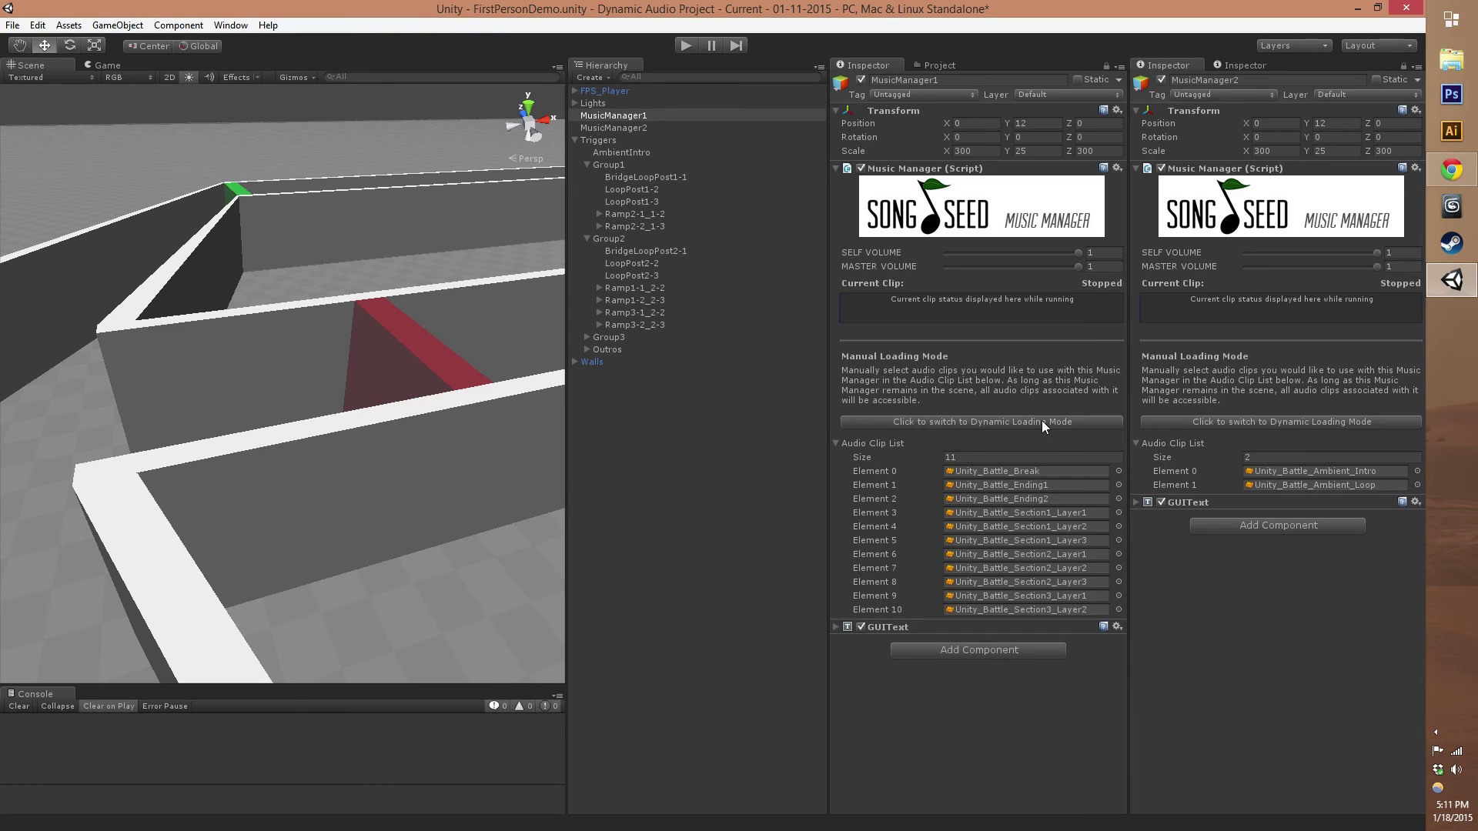
pyautogui.click(1020, 473)
pyautogui.click(996, 488)
pyautogui.click(994, 498)
pyautogui.click(991, 512)
pyautogui.click(991, 524)
pyautogui.click(990, 539)
pyautogui.click(989, 555)
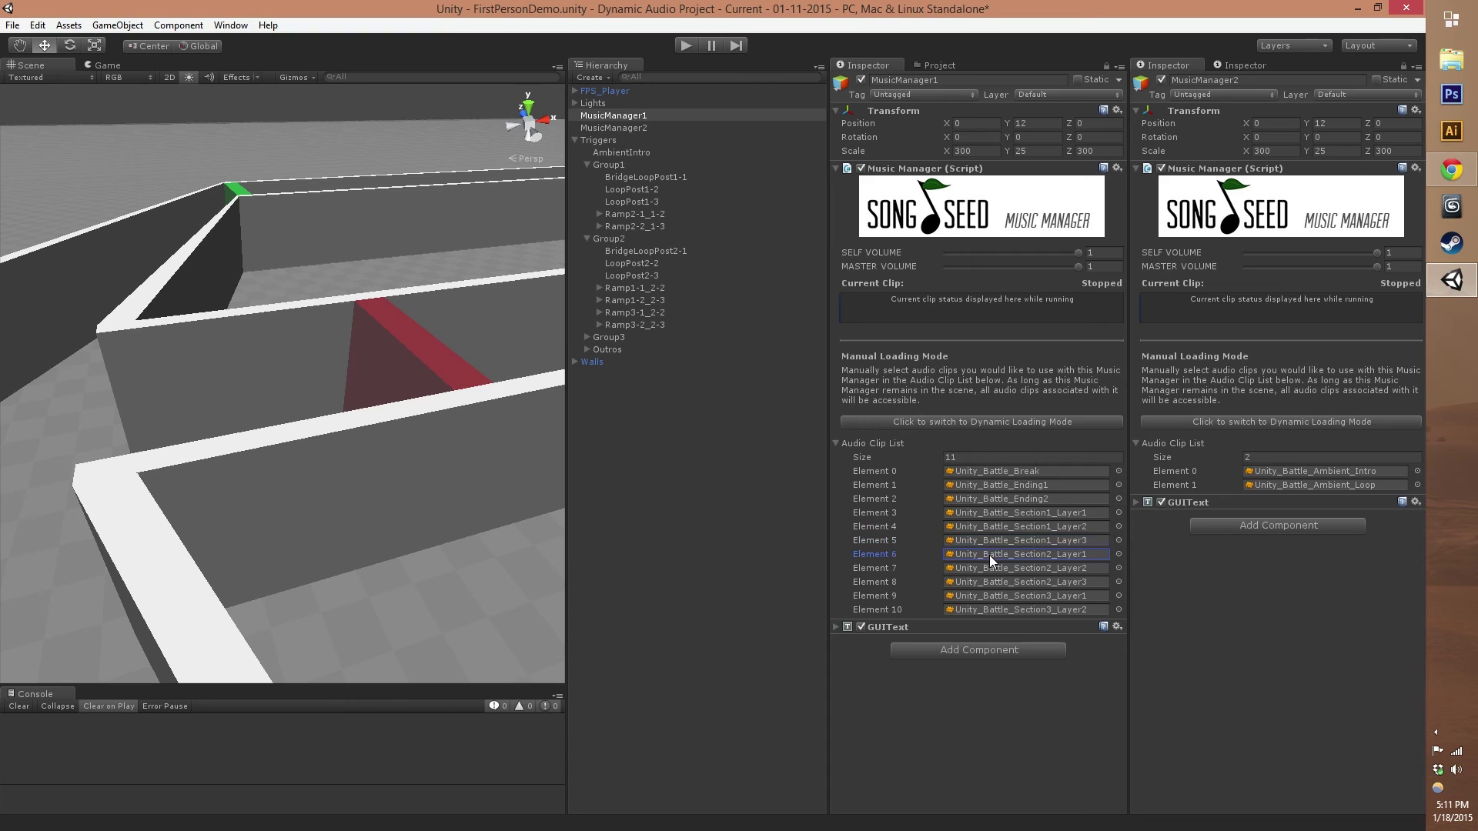
# Step: Switch MusicManager1 to Dynamic Loading Mode and dock the Project tab beside the Hierarchy
pyautogui.click(998, 422)
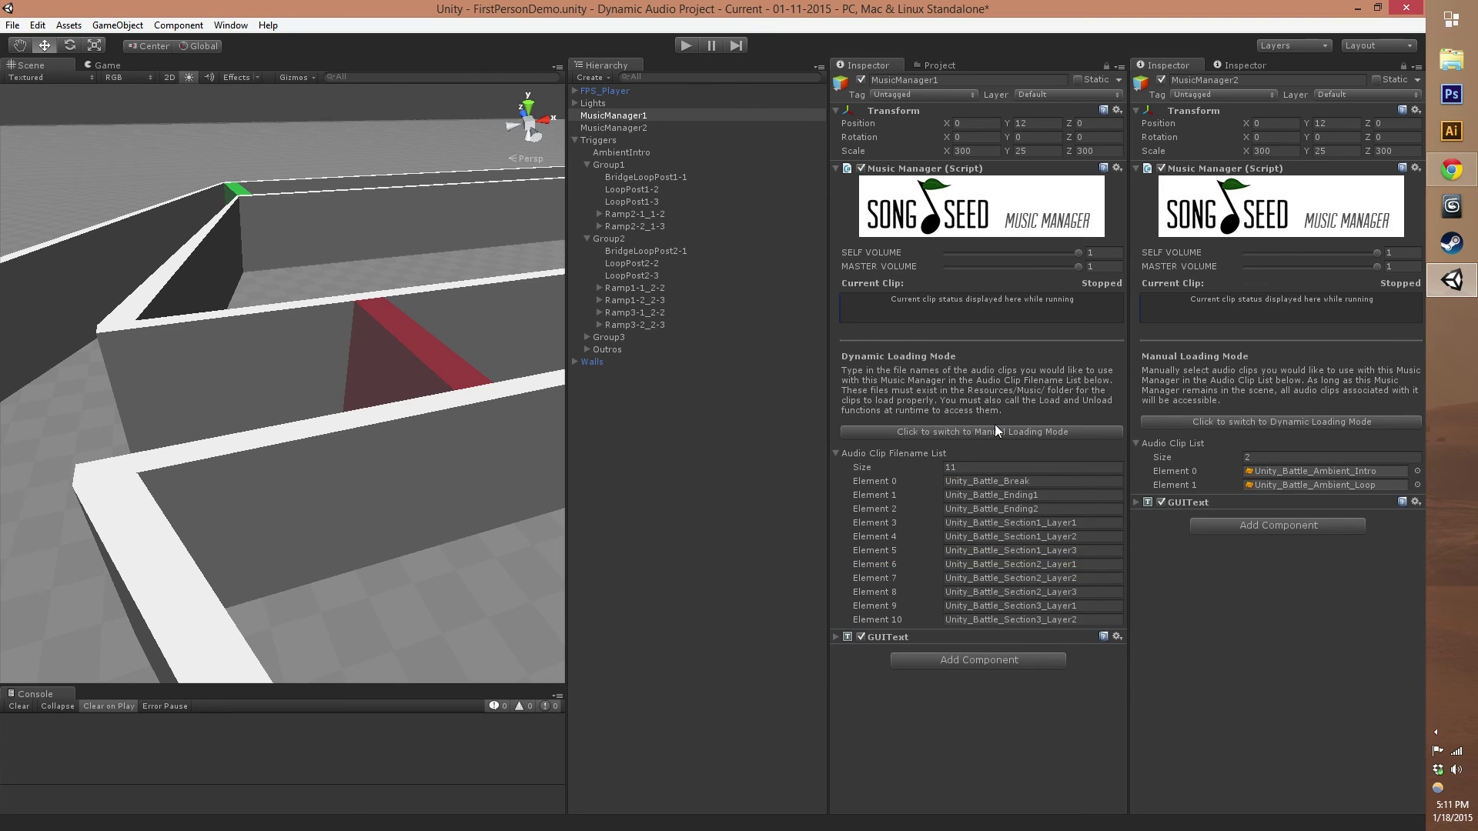
pyautogui.click(1048, 481)
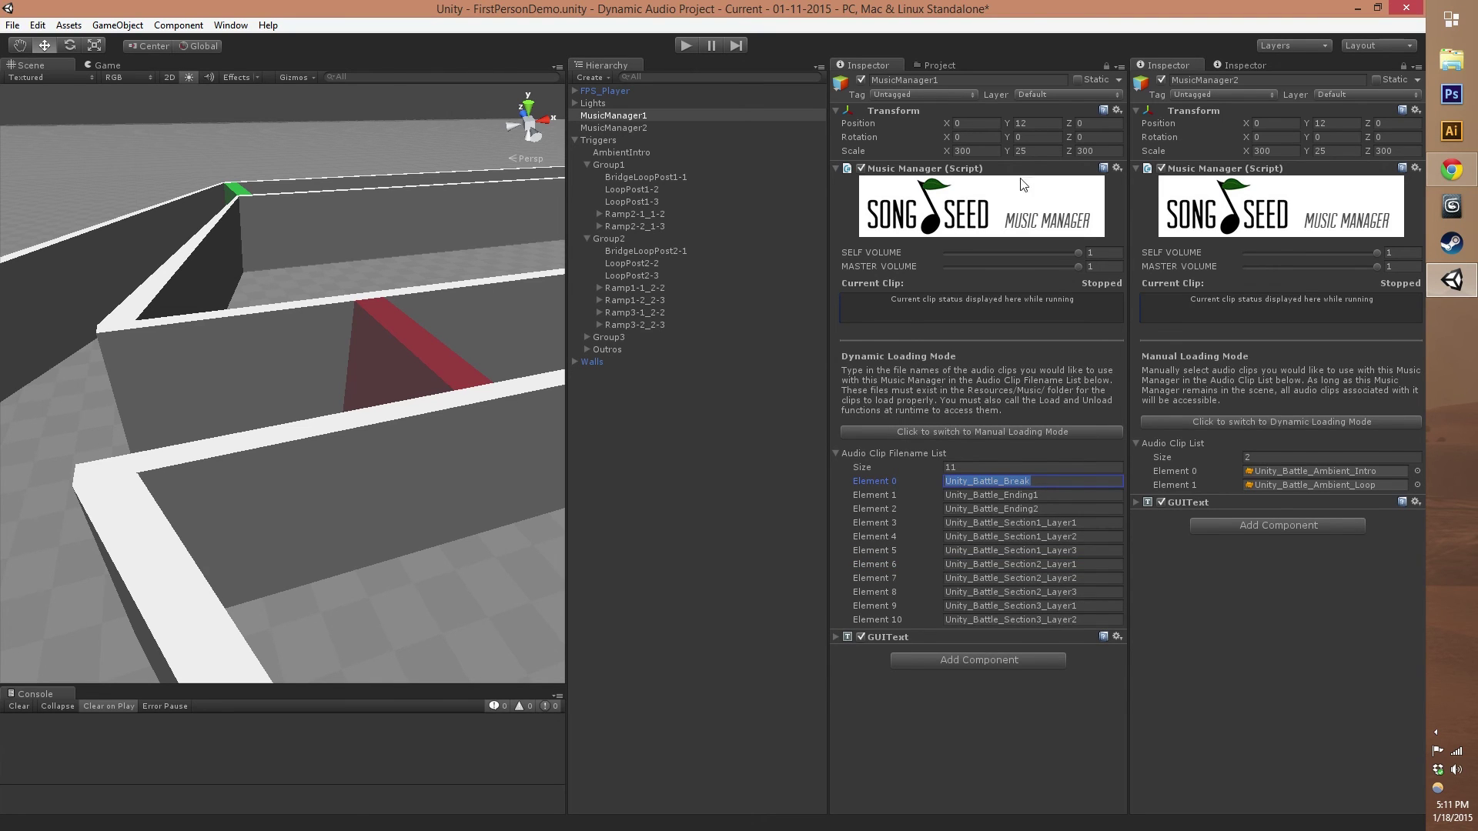
pyautogui.moveTo(939, 68); pyautogui.dragTo(713, 80)
# Step: Check the Unity_Battle_Break and following filename entries against the Resources folder, then return to Hierarchy
pyautogui.click(591, 402)
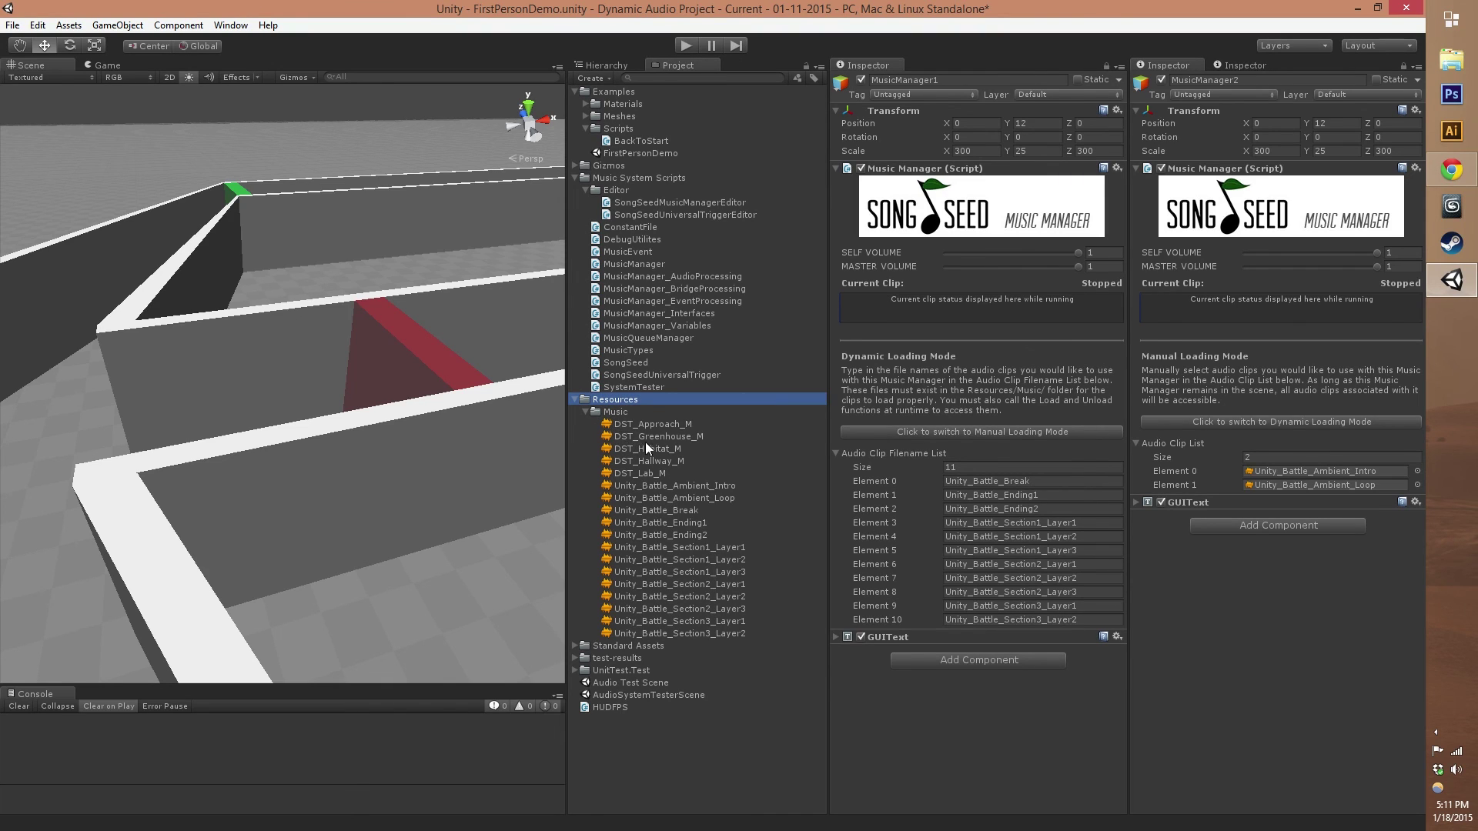
pyautogui.click(1038, 481)
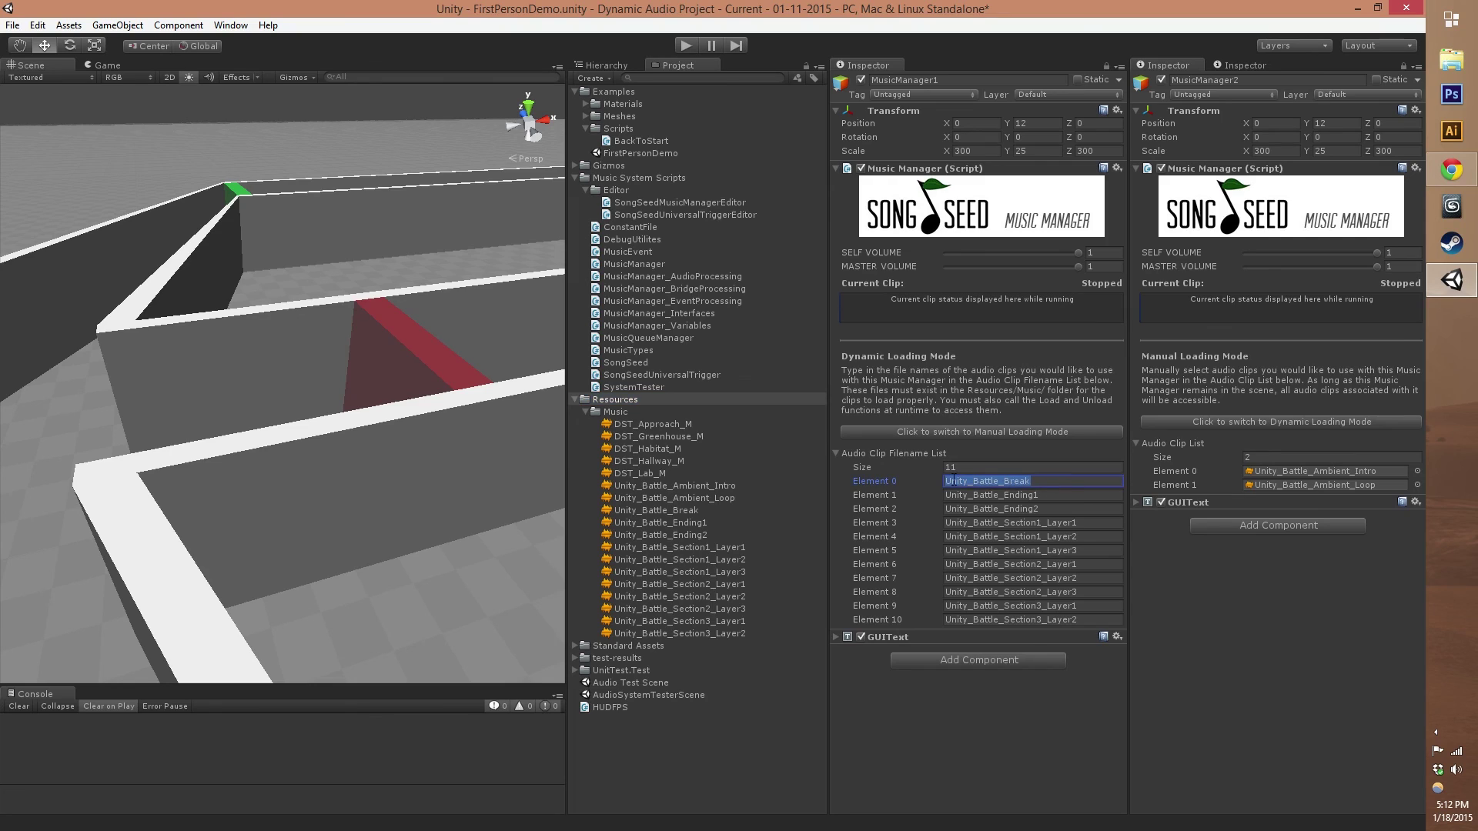
pyautogui.click(1050, 496)
pyautogui.click(1053, 508)
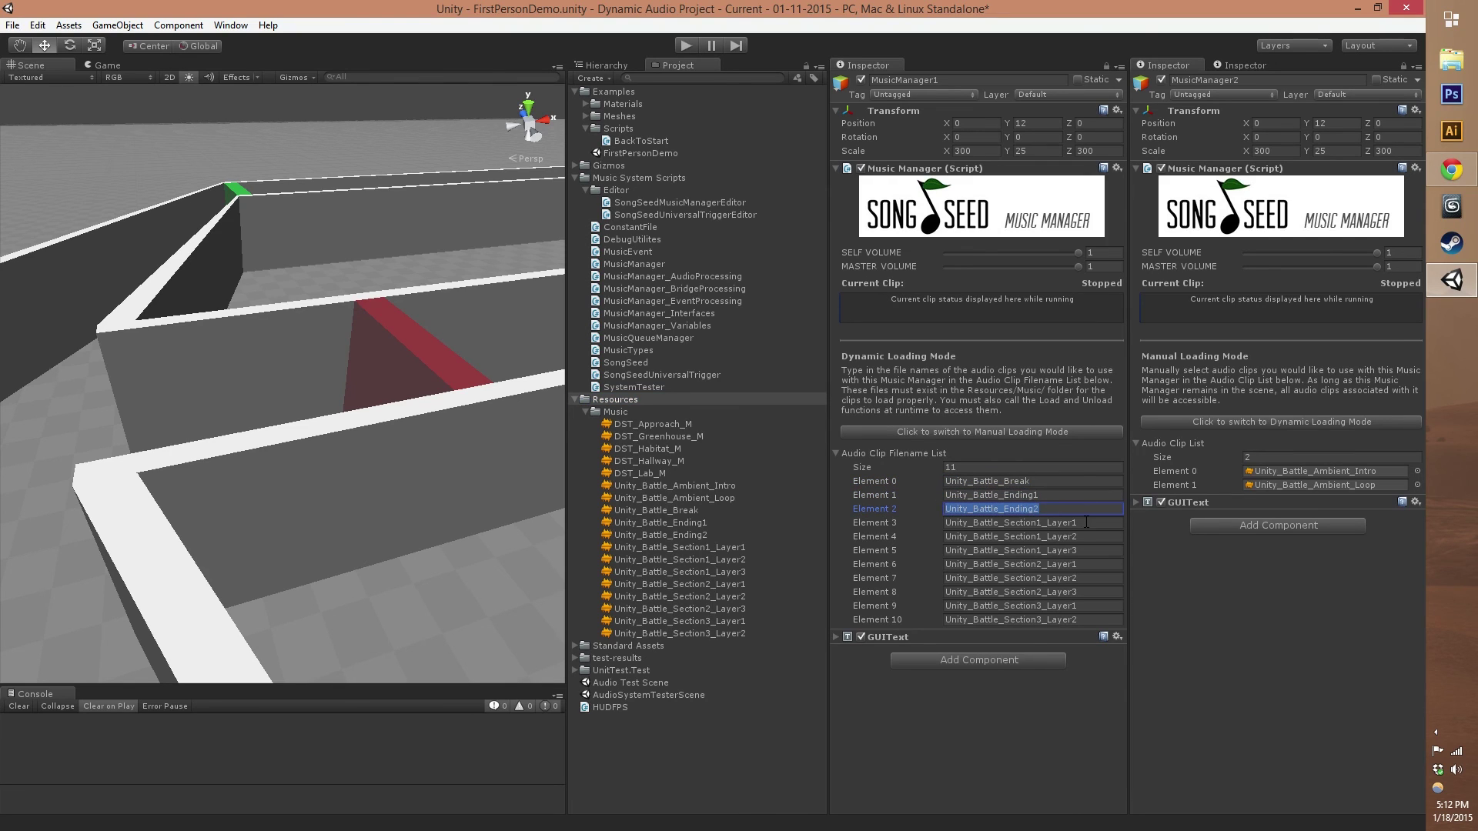
pyautogui.click(1085, 523)
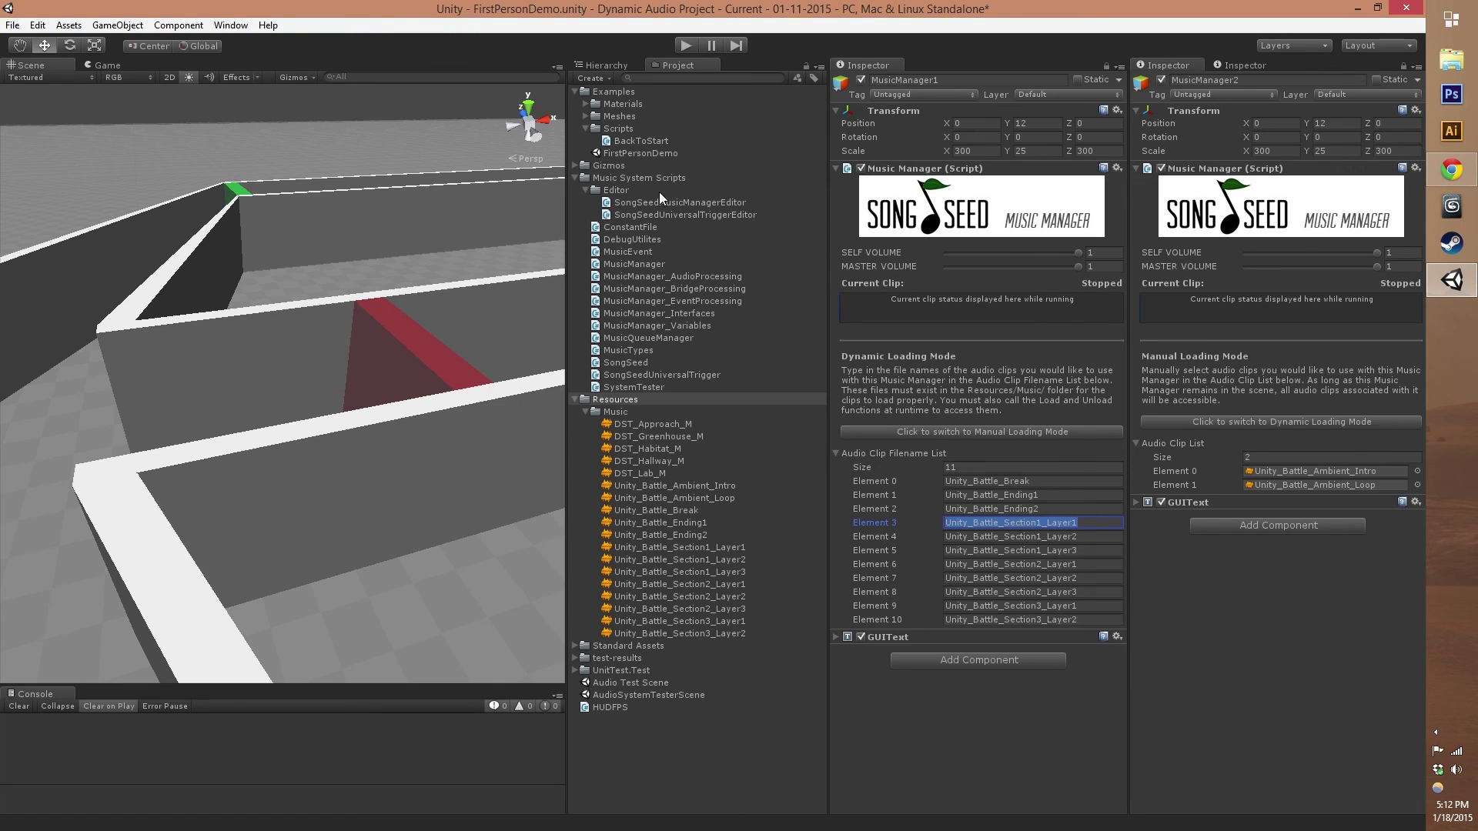
pyautogui.click(585, 59)
# Step: Set AmbientIntro's Song Seed trigger function to Load Music List on MusicManager2
pyautogui.click(617, 153)
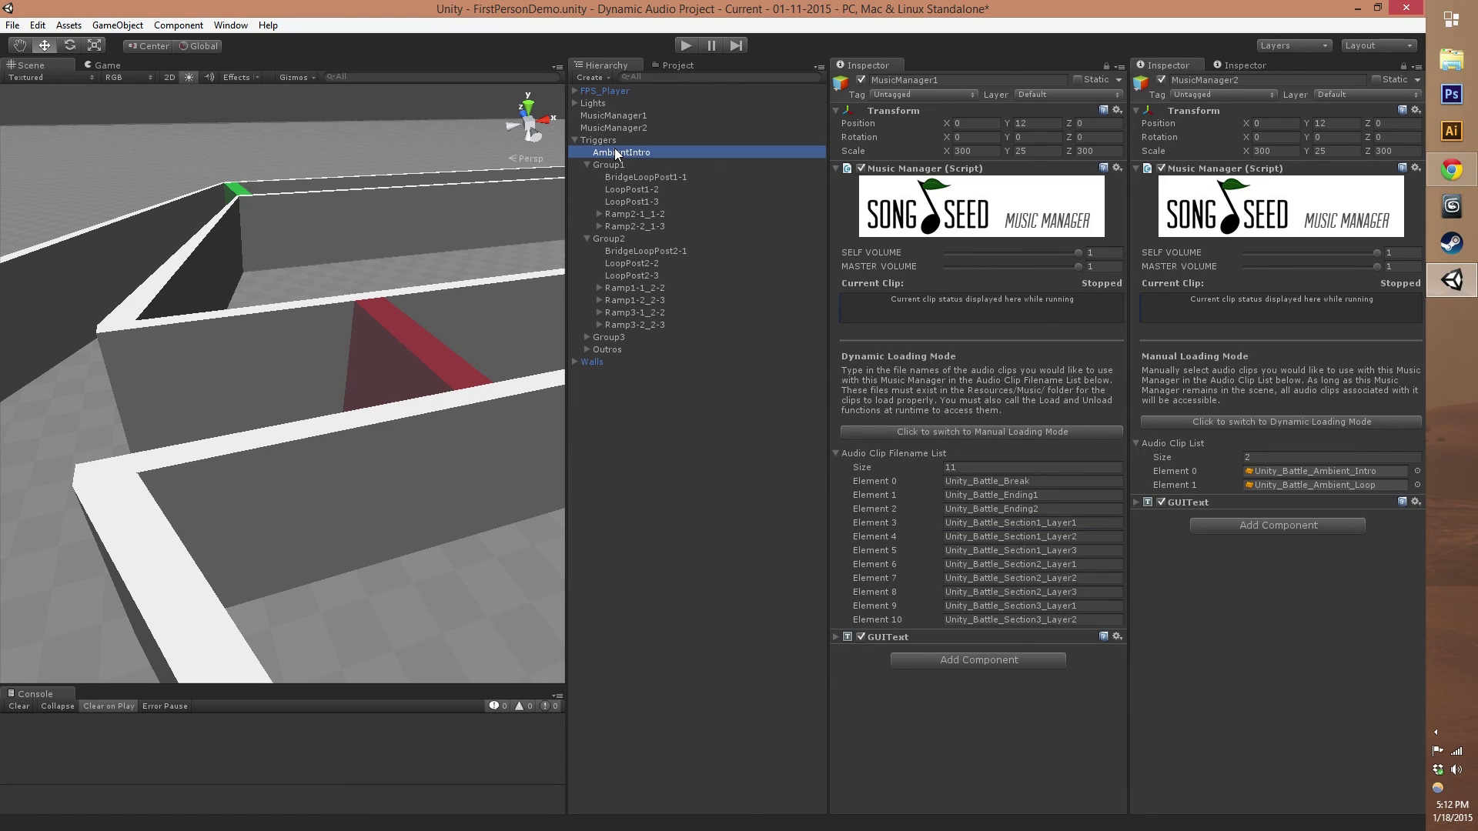
pyautogui.click(1240, 64)
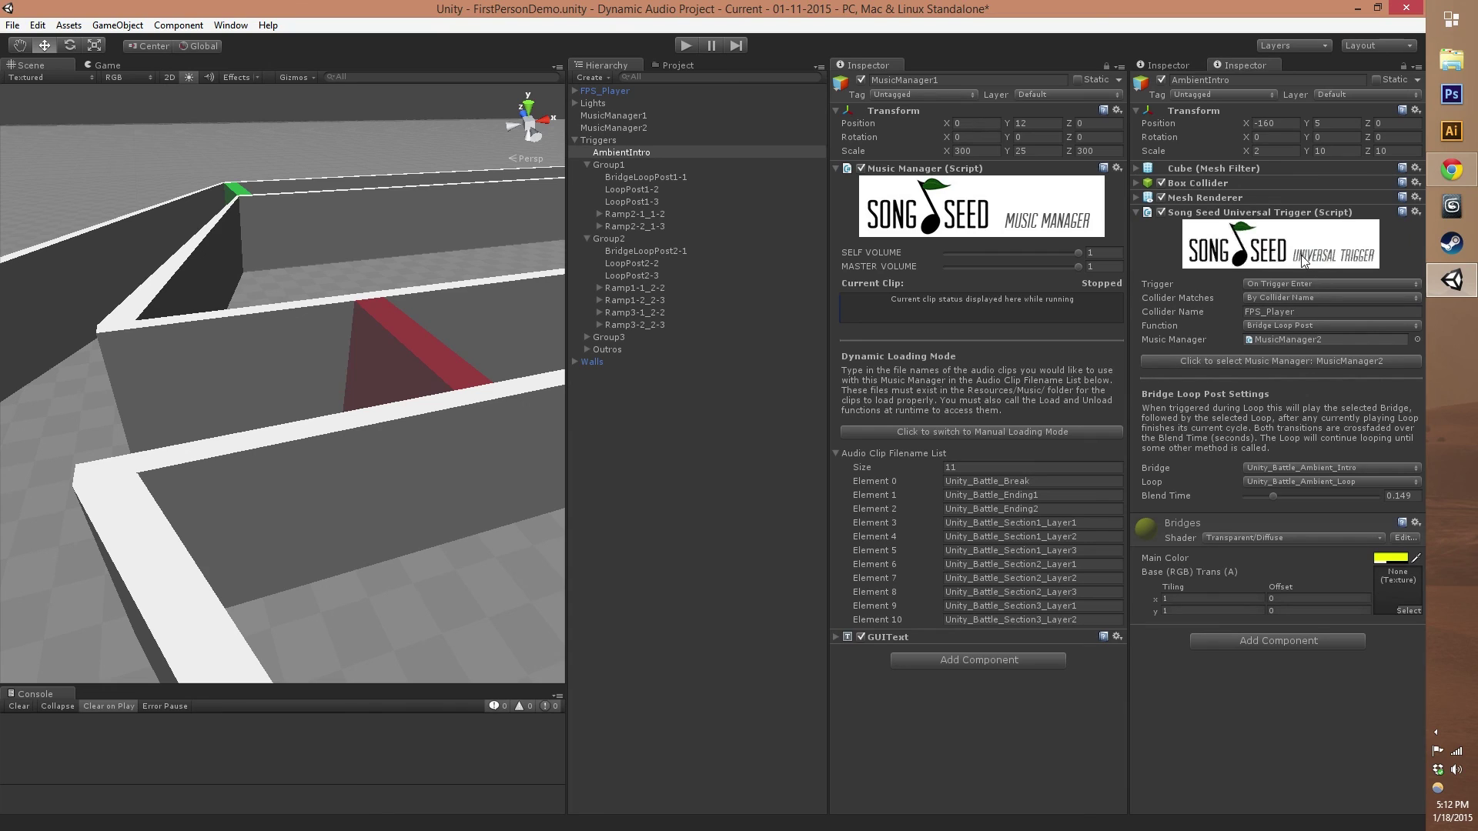
pyautogui.click(1275, 327)
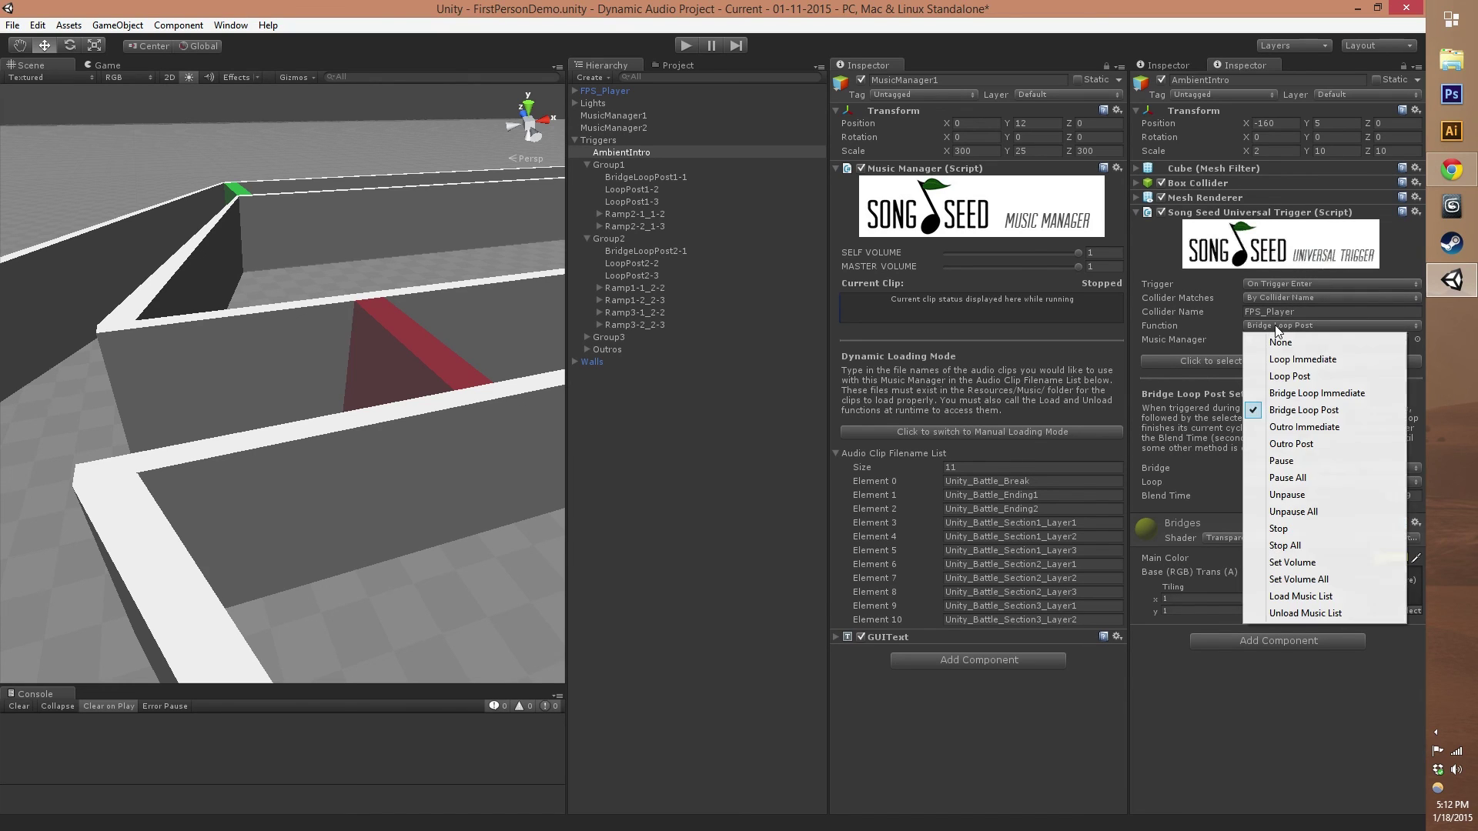
pyautogui.click(1283, 601)
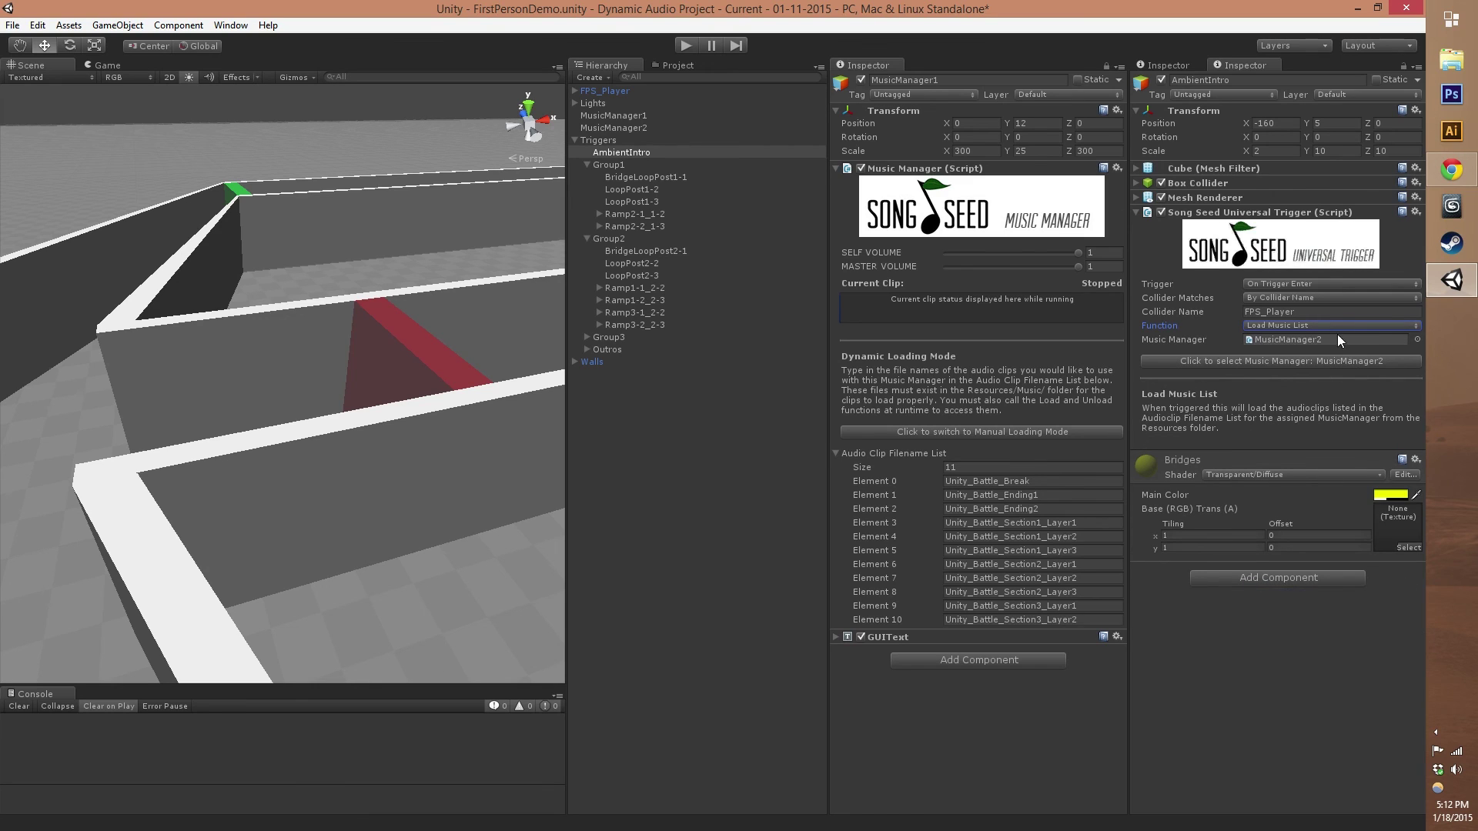
pyautogui.click(1309, 326)
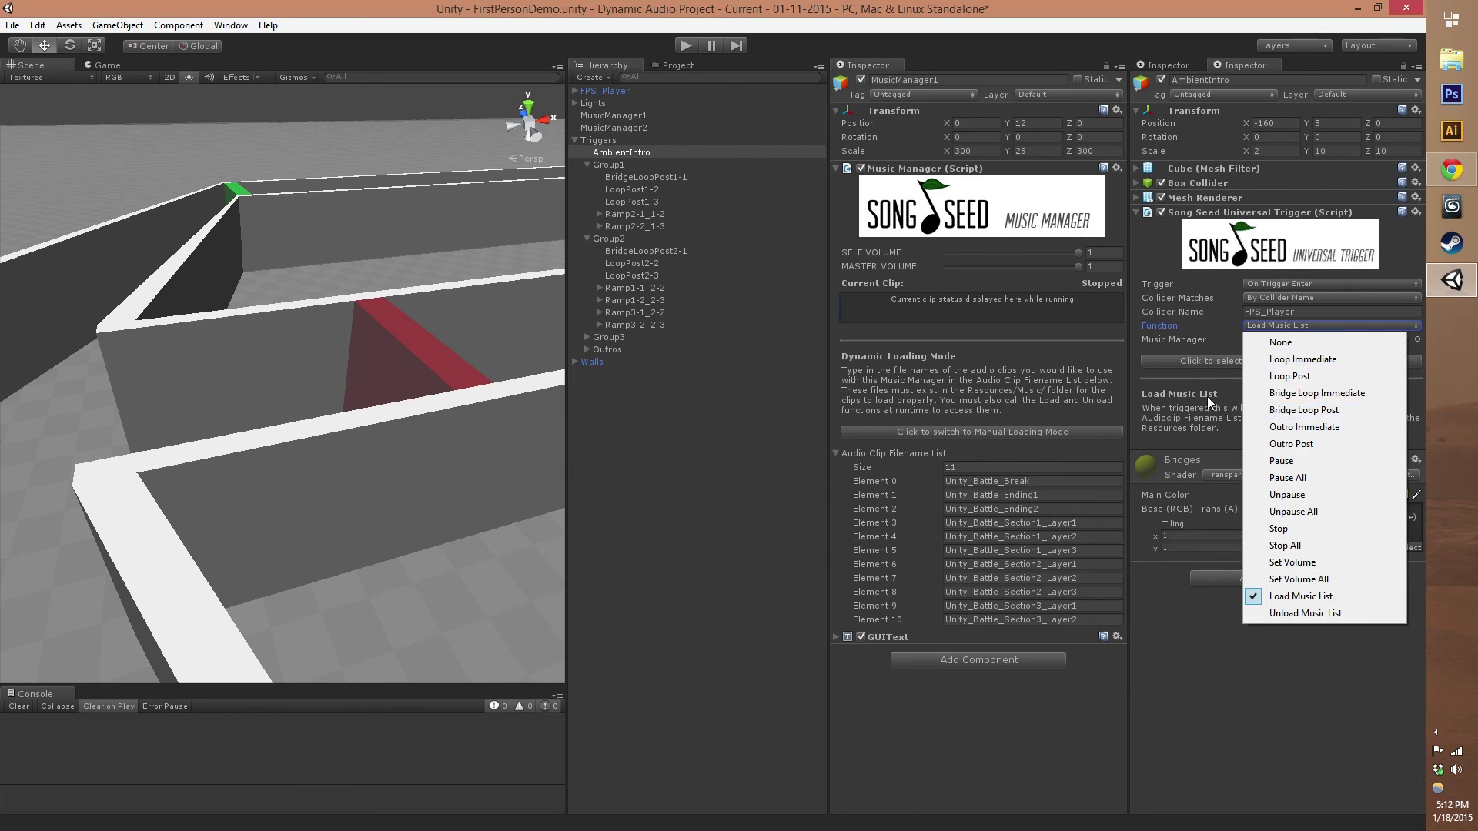
pyautogui.click(1180, 396)
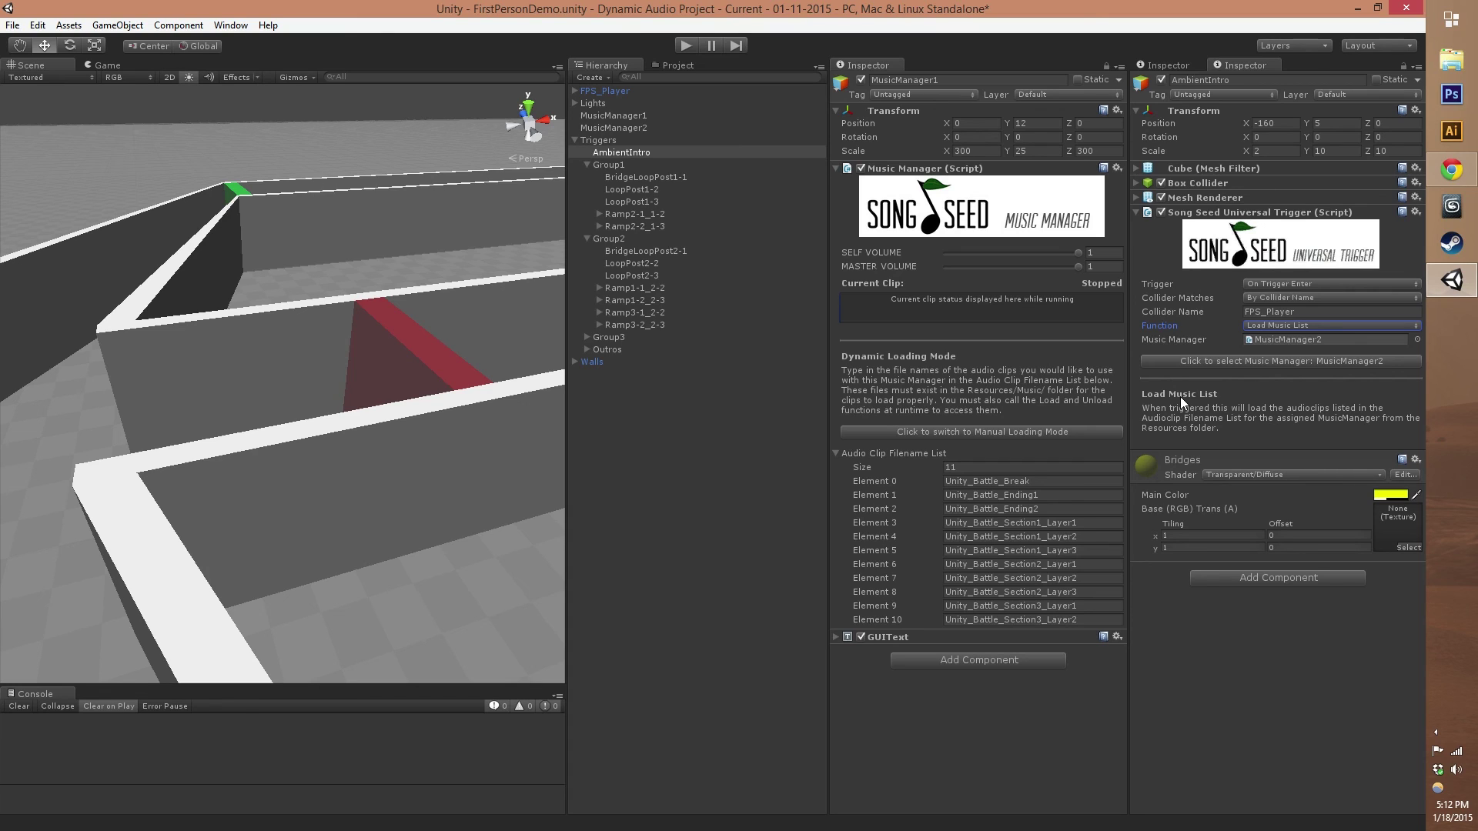
pyautogui.click(1300, 326)
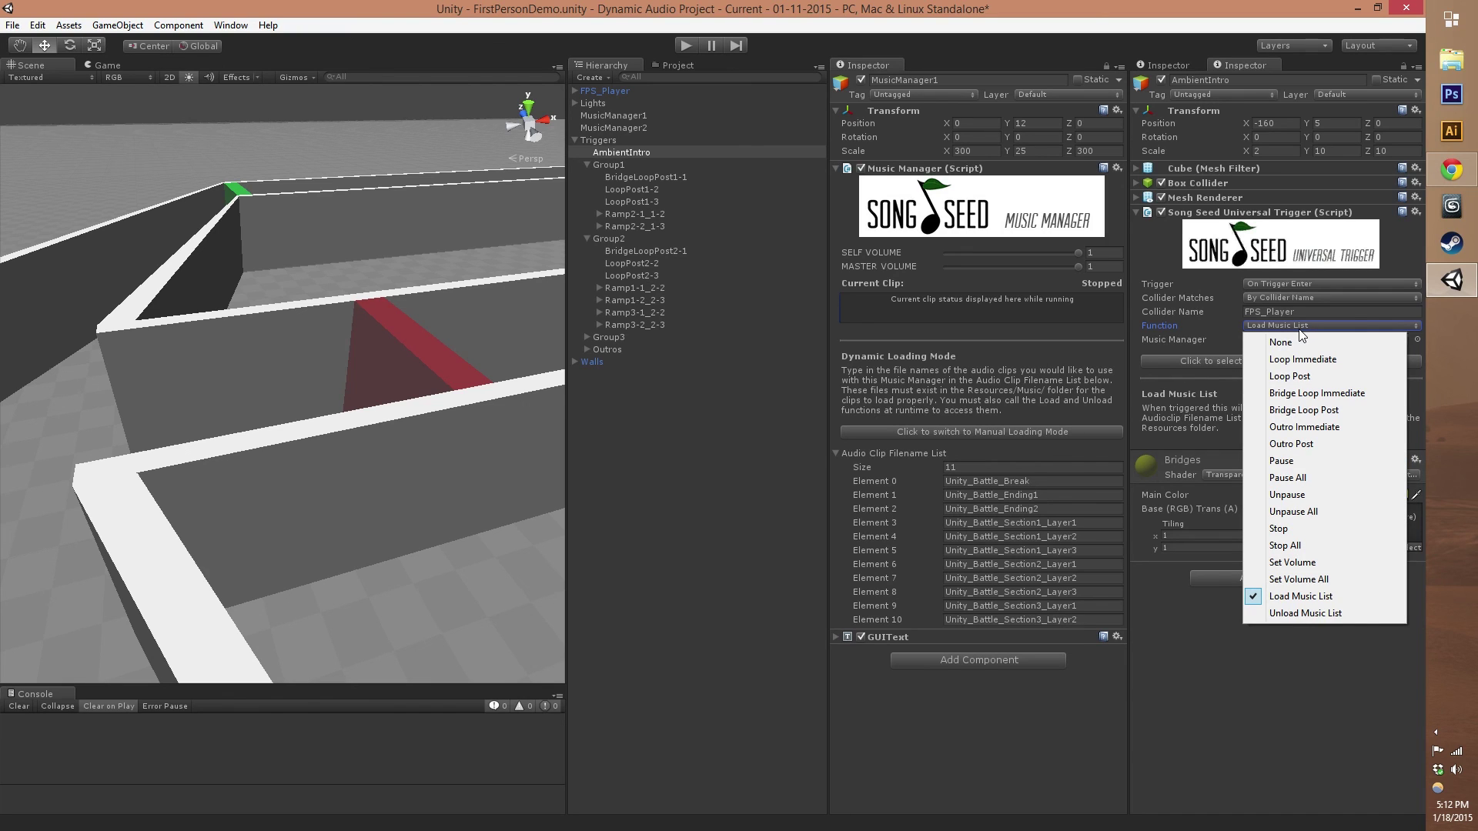
pyautogui.click(1169, 409)
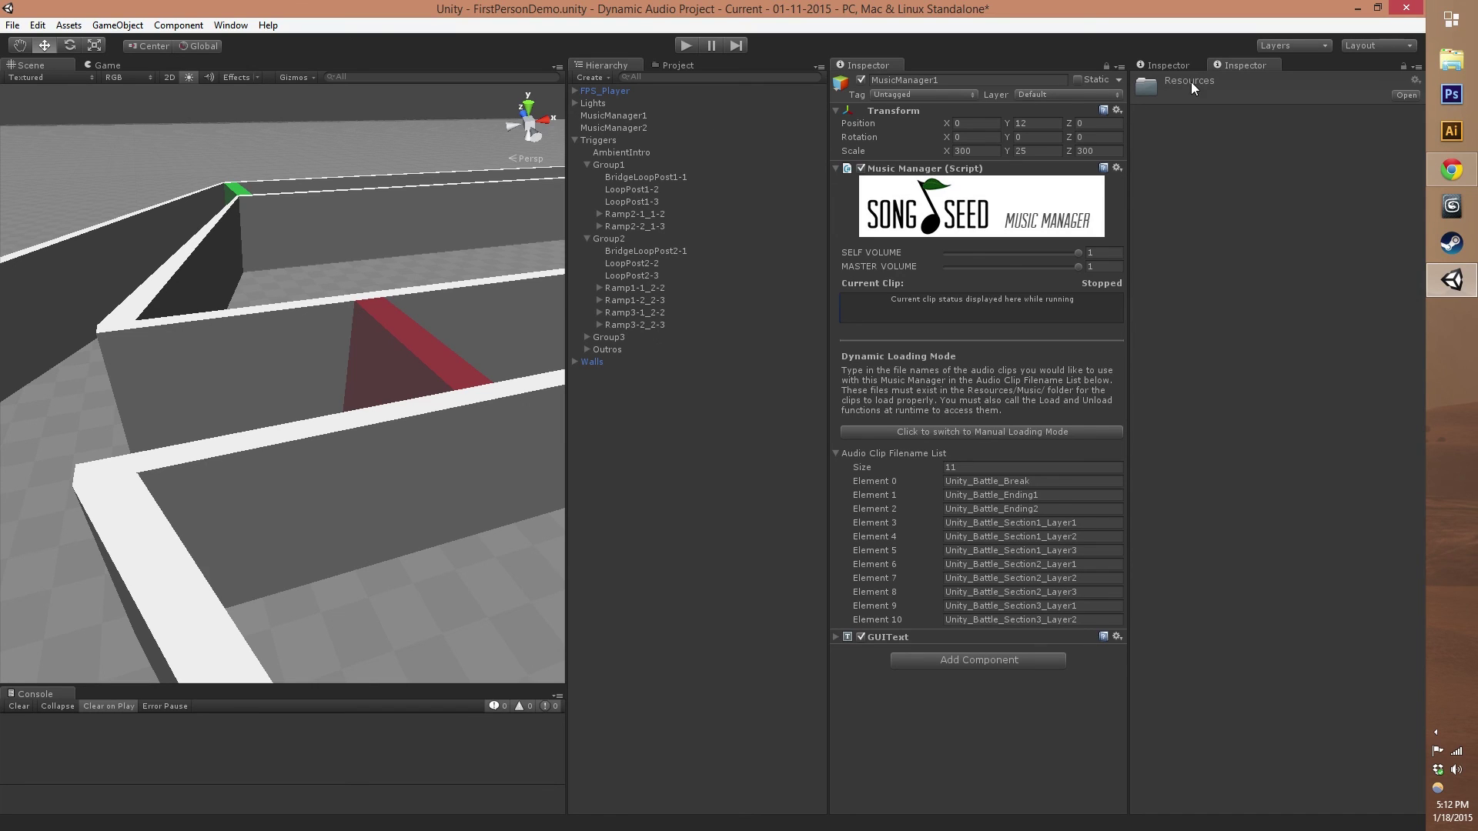
# Step: Select AmbientIntro in the Hierarchy to show its Load Music List trigger settings
pyautogui.click(623, 154)
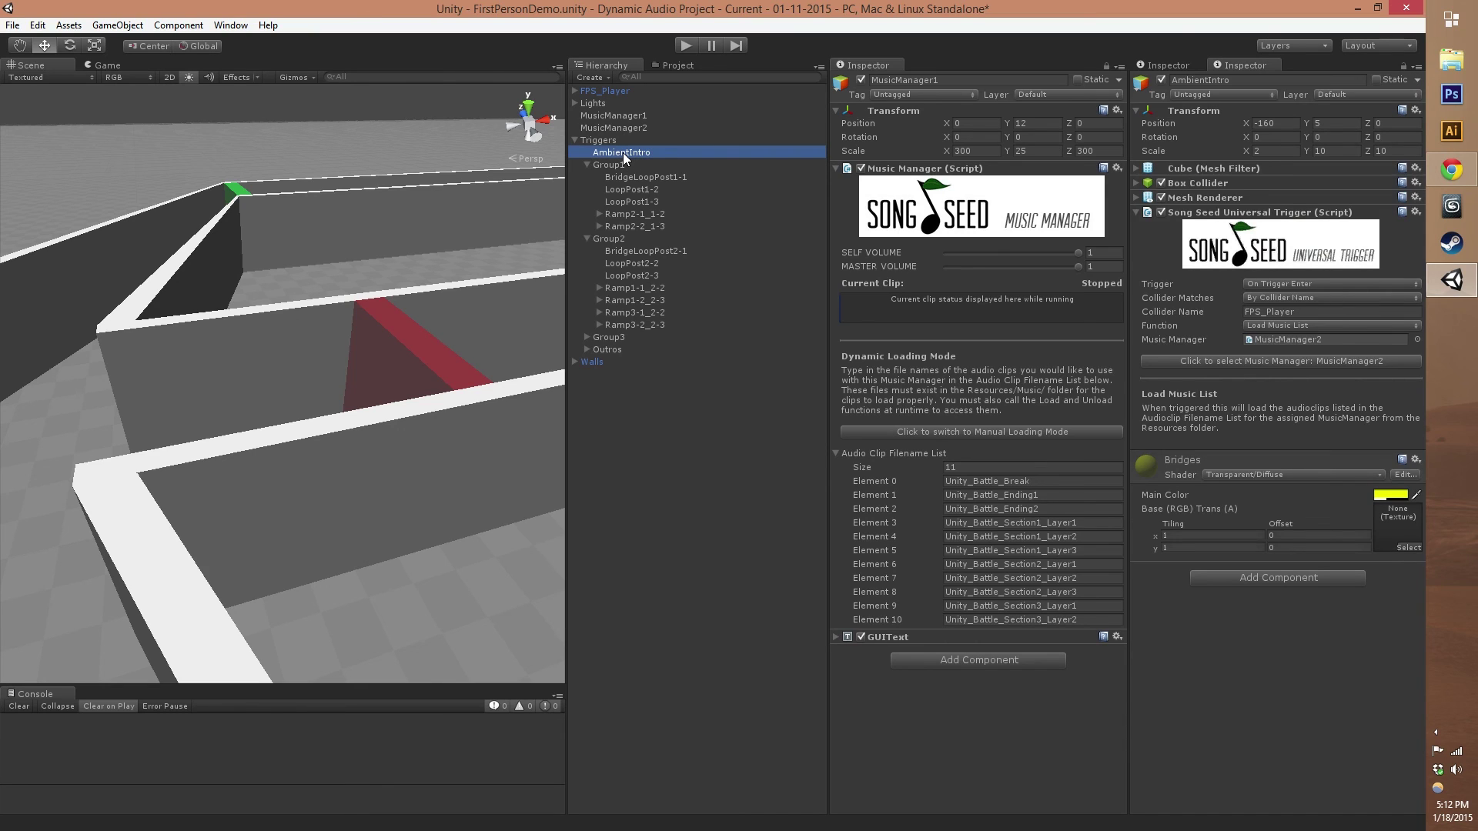